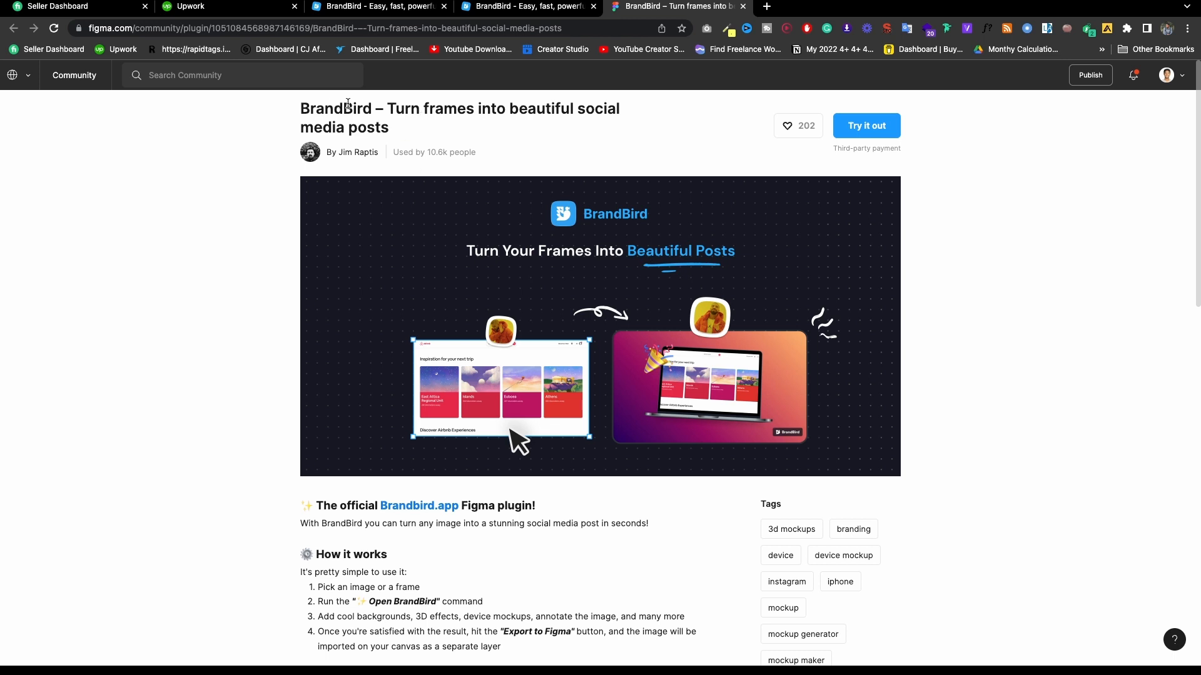
Open BrandBird's web studio from its homepage and look it over alongside the Figma Community plugin page
{"action": "left_click", "coordinate": [404, 9]}
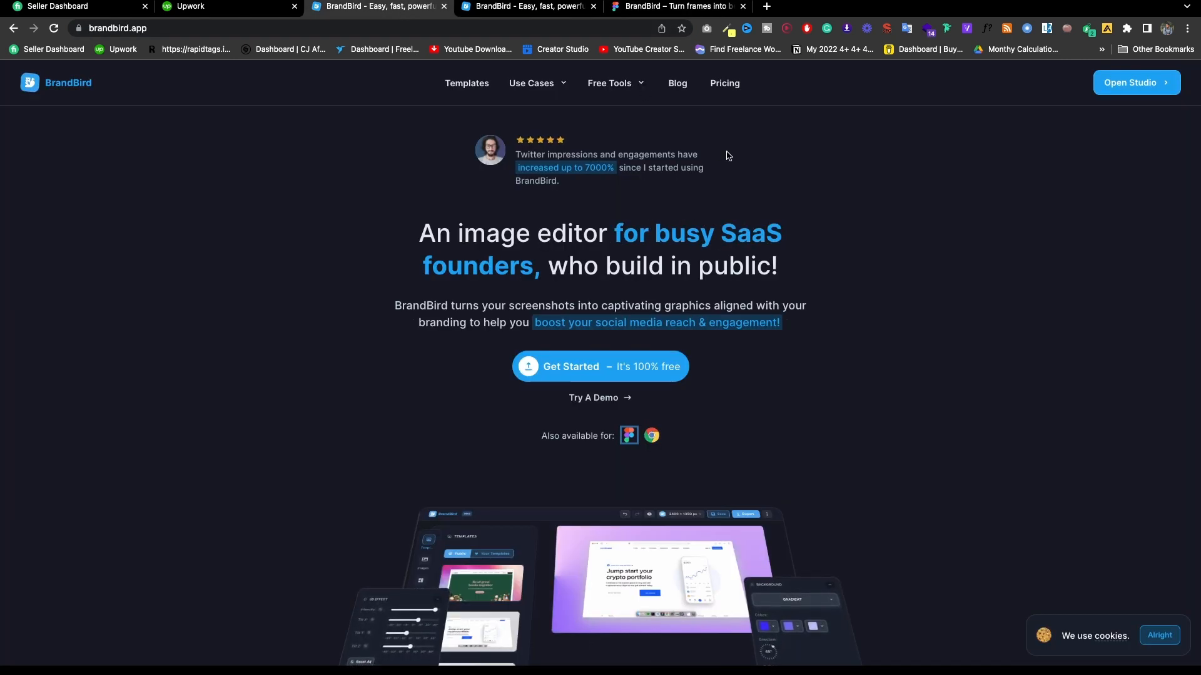
{"action": "scroll", "coordinate": [1178, 91], "scroll_direction": "down", "scroll_amount": 1}
{"action": "left_click", "coordinate": [1175, 88]}
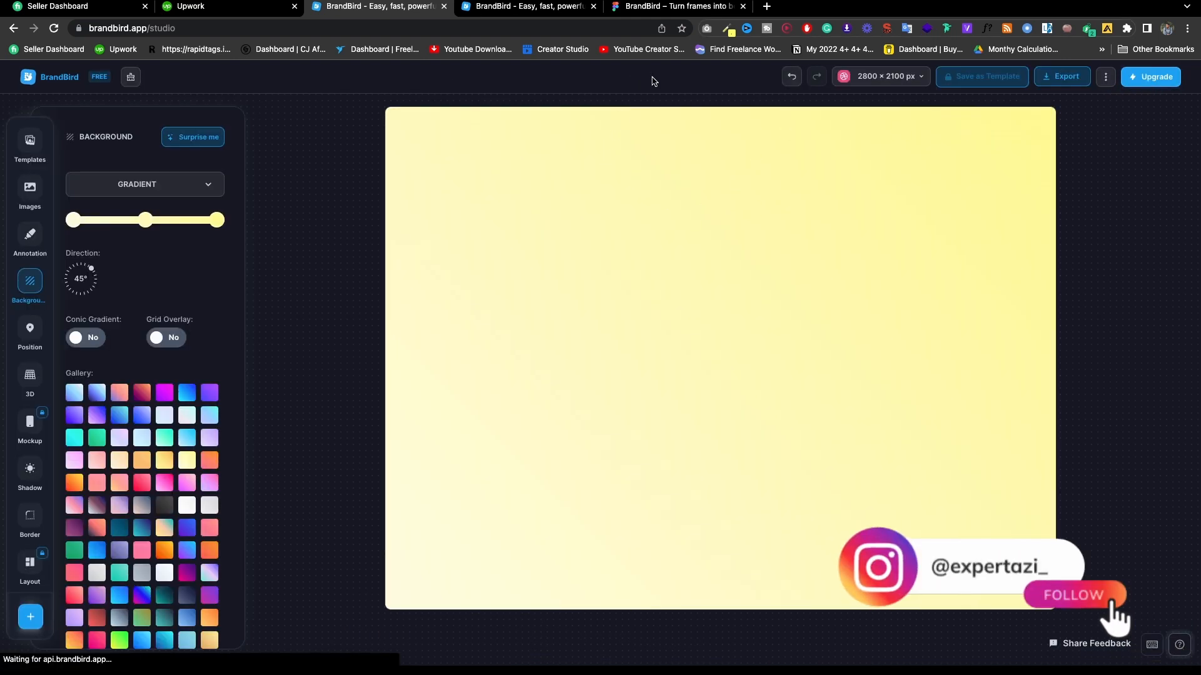
{"action": "left_click", "coordinate": [652, 8]}
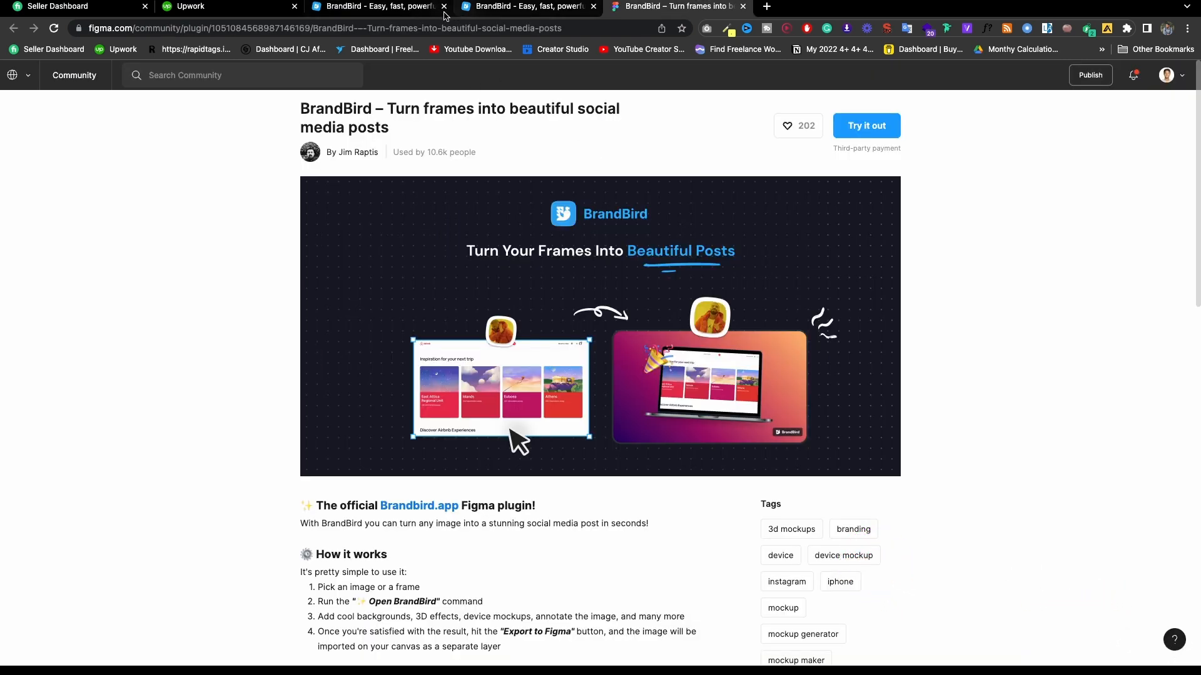
{"action": "left_click", "coordinate": [406, 8]}
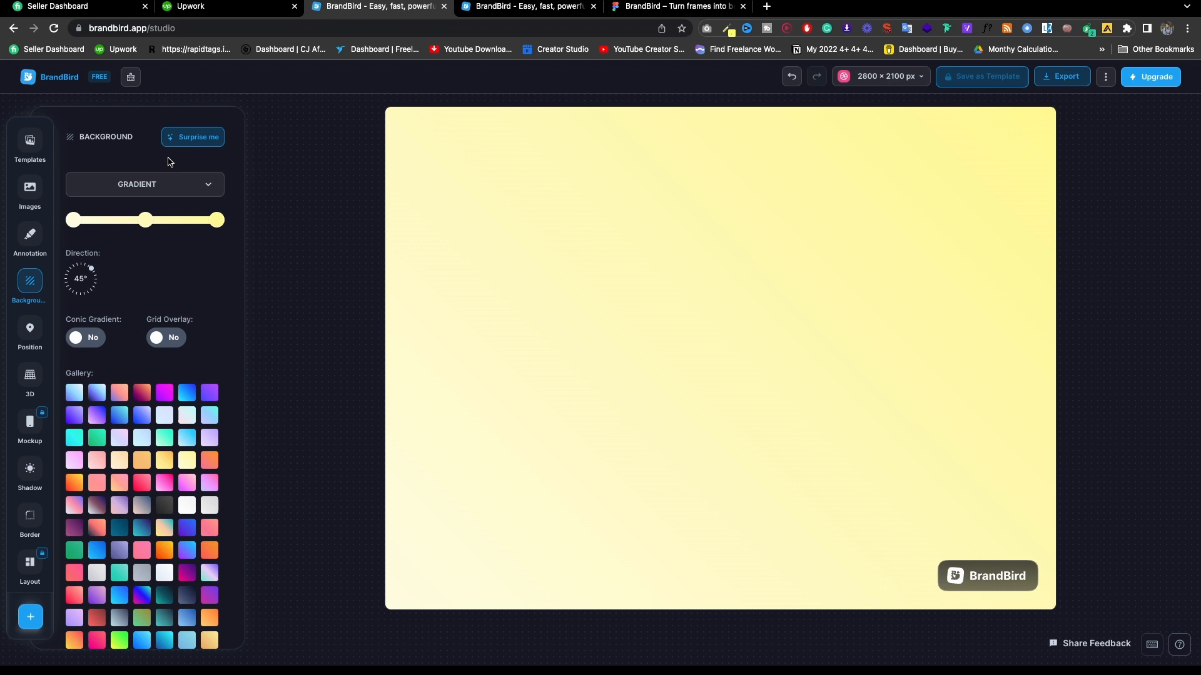
Copy the plugin name "BrandBird" from the title on its Figma Community page
{"action": "left_click", "coordinate": [674, 6]}
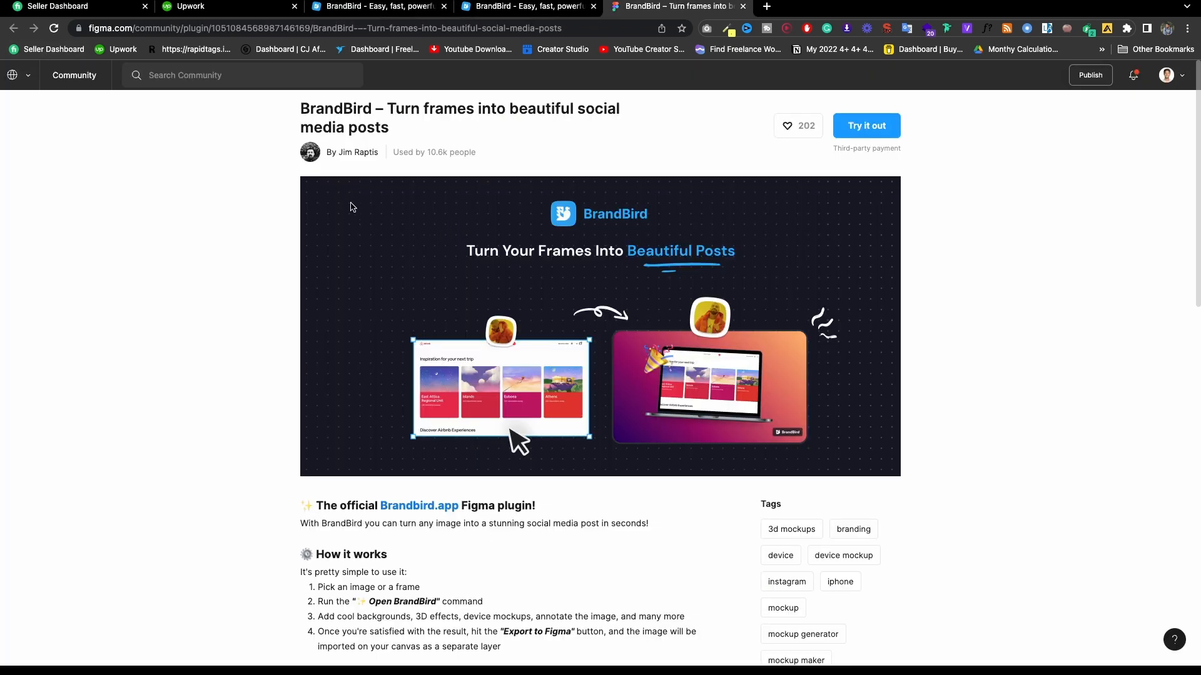
{"action": "right_click", "coordinate": [337, 107]}
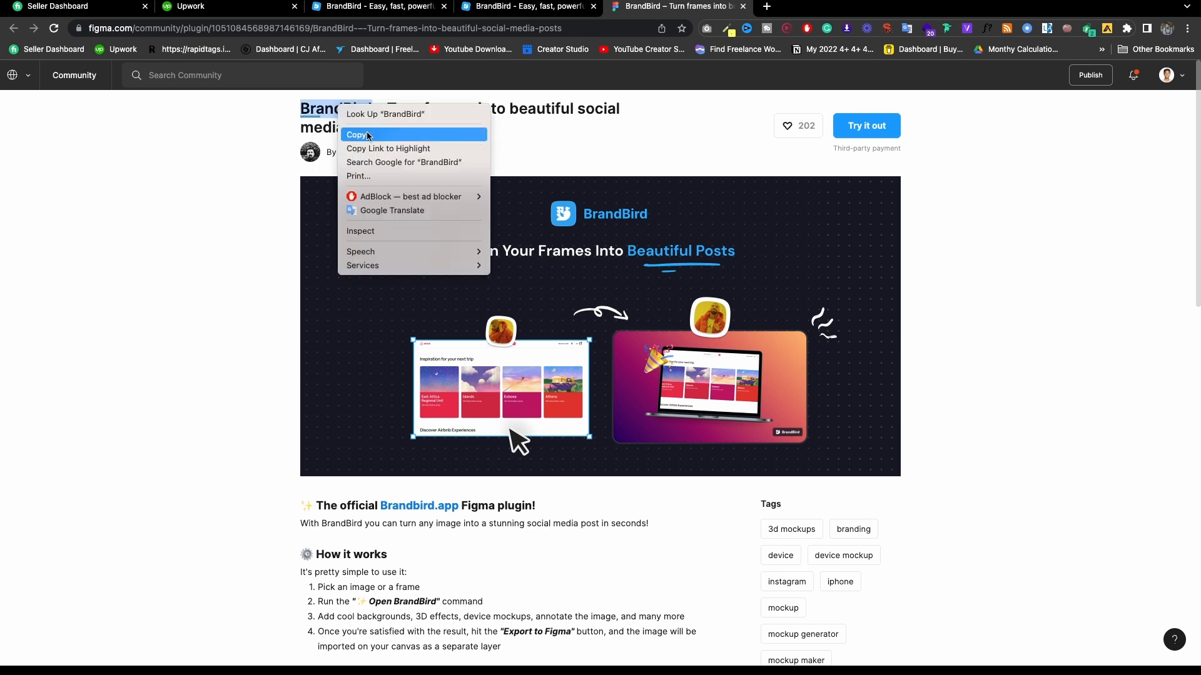
{"action": "left_click", "coordinate": [396, 131]}
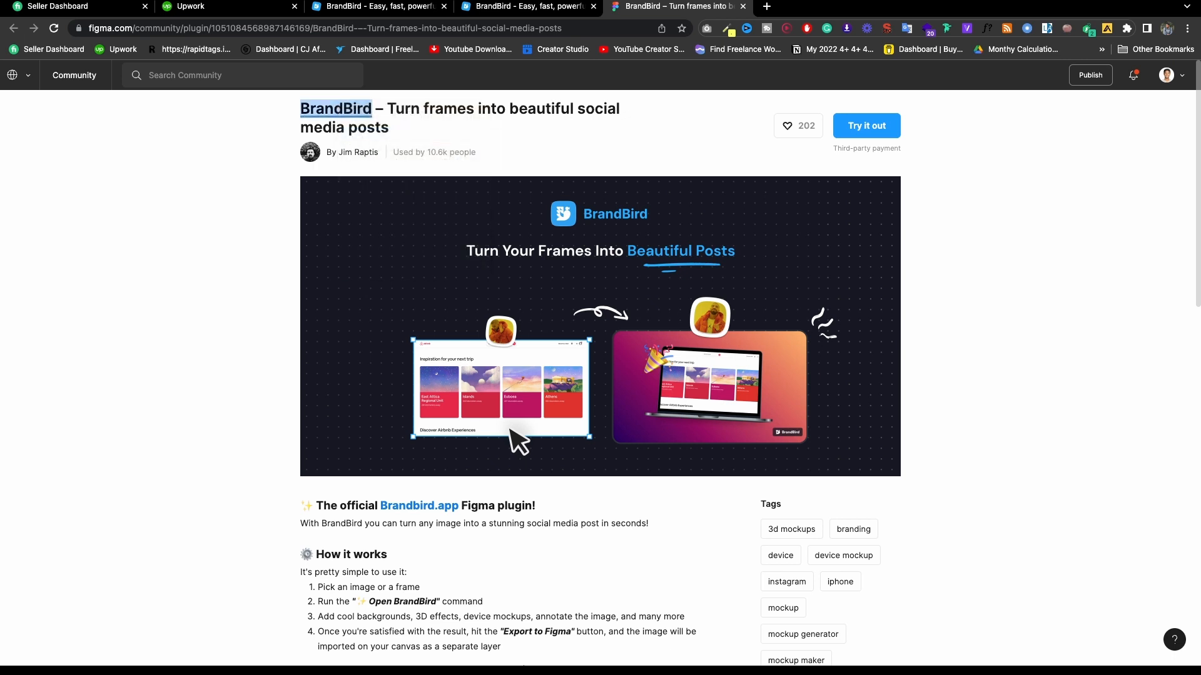
Switch to the Figma app and bring up the "99-03-23 - Redesign karakeeb.games" file
{"action": "left_click", "coordinate": [563, 638]}
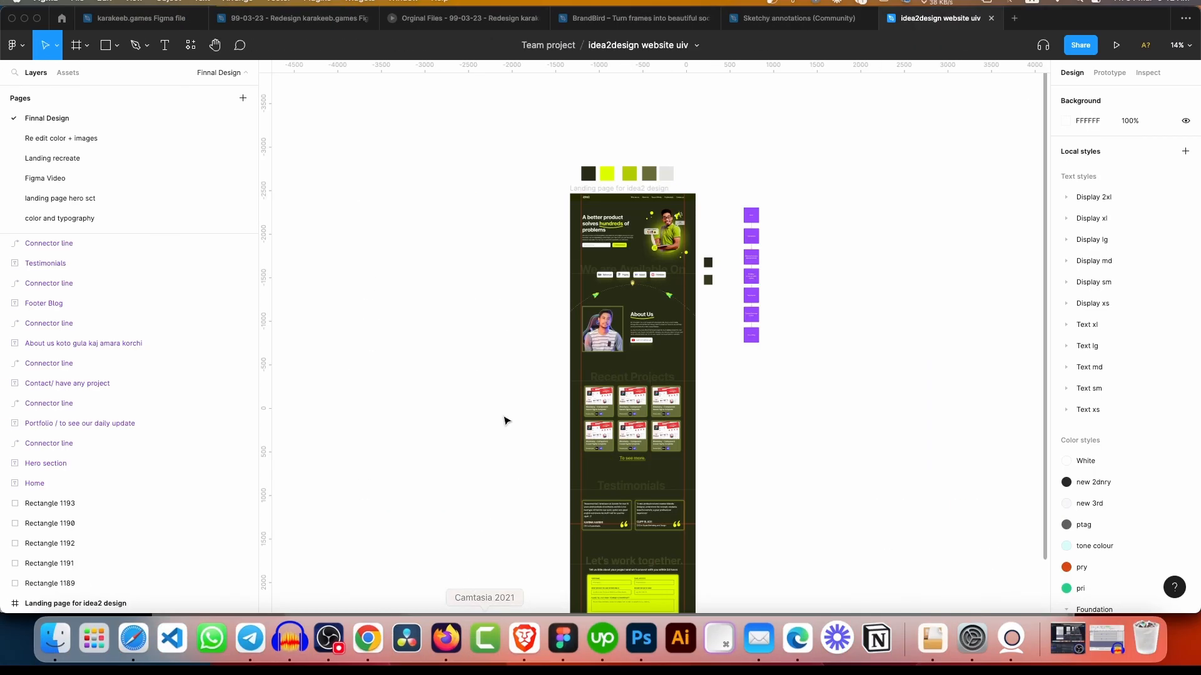
{"action": "left_click", "coordinate": [141, 18]}
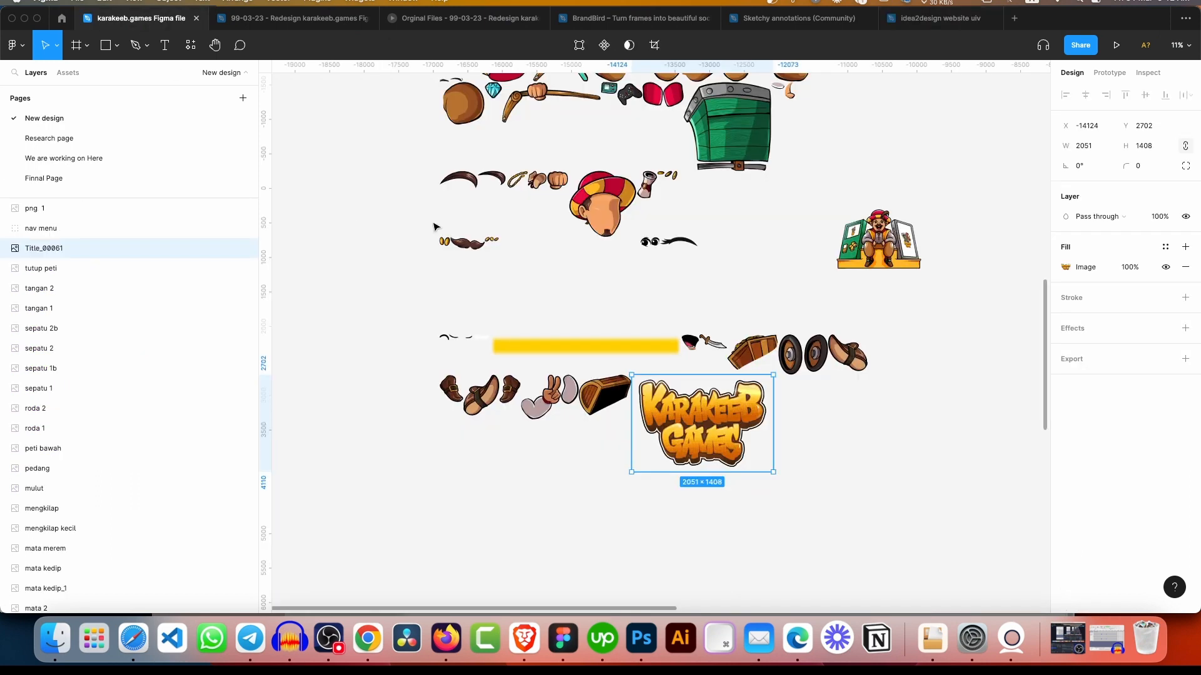
{"action": "left_click", "coordinate": [275, 18]}
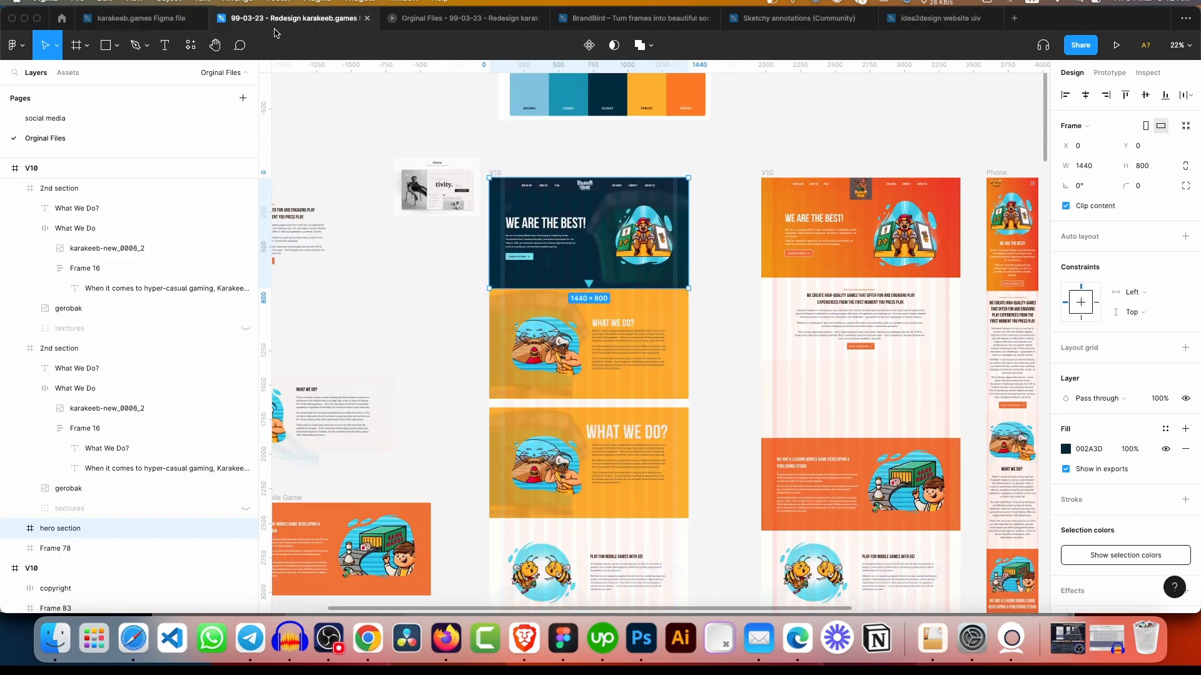
Move the 1440 × 800 hero section frame out of the V10 design onto empty canvas beside the page layouts
{"action": "scroll", "coordinate": [603, 256], "scroll_direction": "down", "scroll_amount": 5}
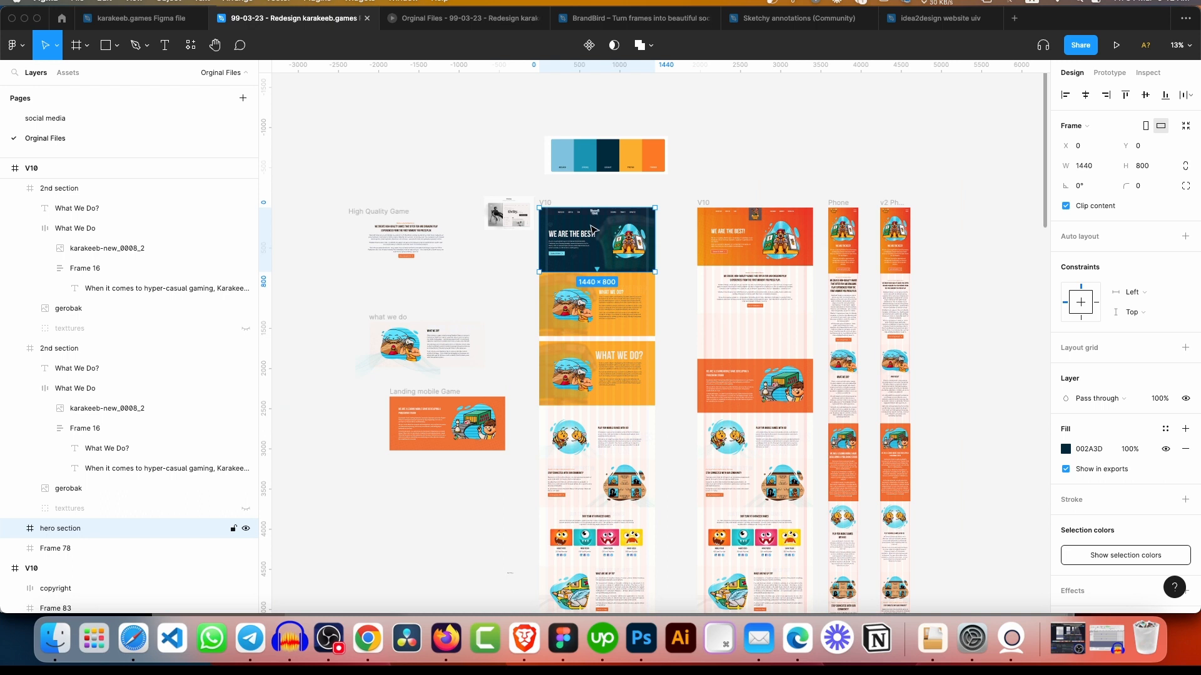
{"action": "left_click_drag", "start_coordinate": [597, 227], "coordinate": [388, 578]}
{"action": "scroll", "coordinate": [388, 438], "scroll_direction": "down", "scroll_amount": 8}
{"action": "scroll", "coordinate": [340, 187], "scroll_direction": "up", "scroll_amount": 3}
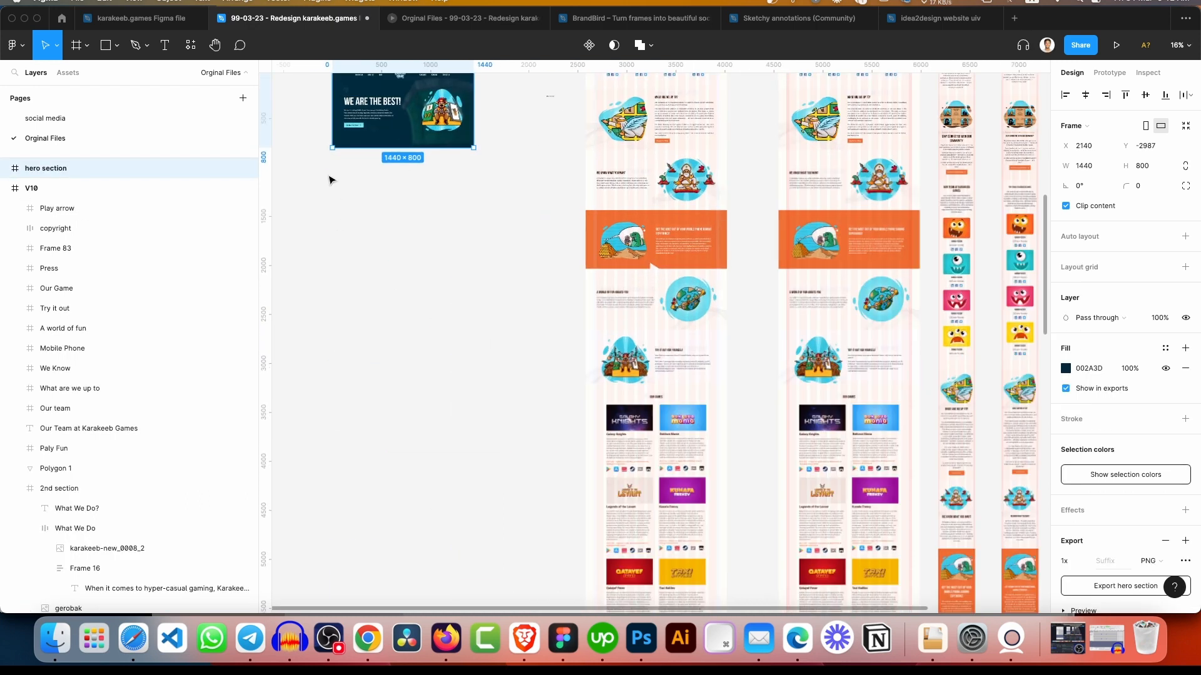
Search the plugins for BrandBird and run its "Set my API key" command
{"action": "left_click", "coordinate": [174, 57]}
{"action": "left_click", "coordinate": [190, 45]}
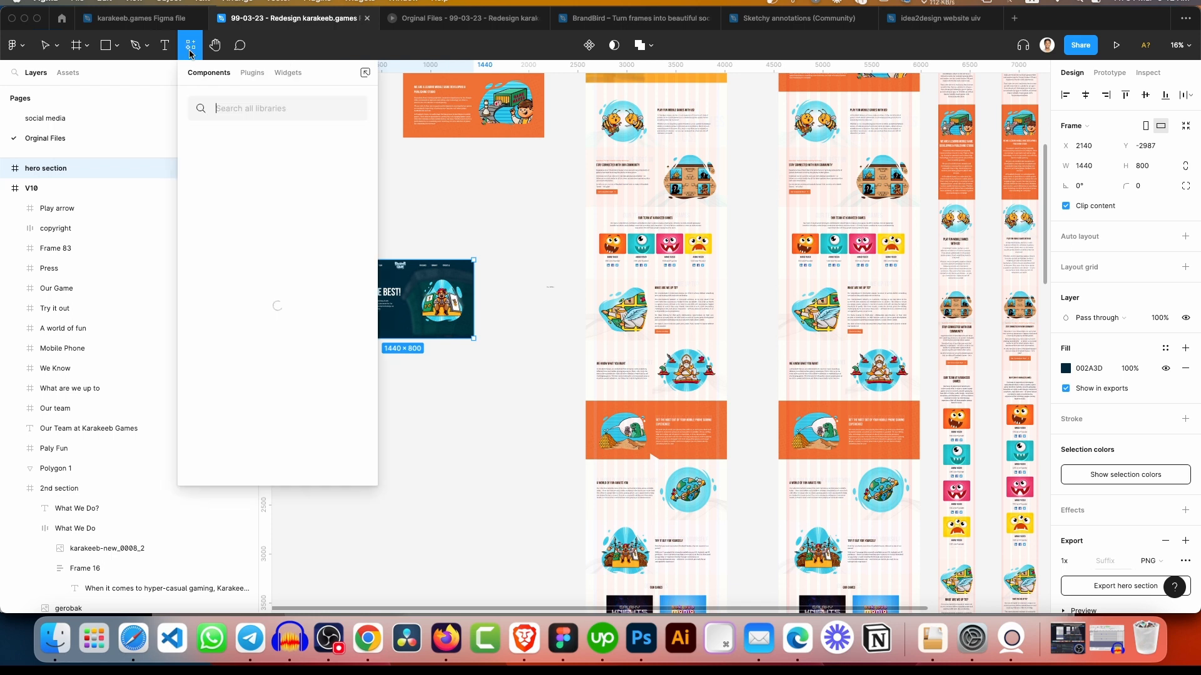
{"action": "left_click", "coordinate": [252, 73]}
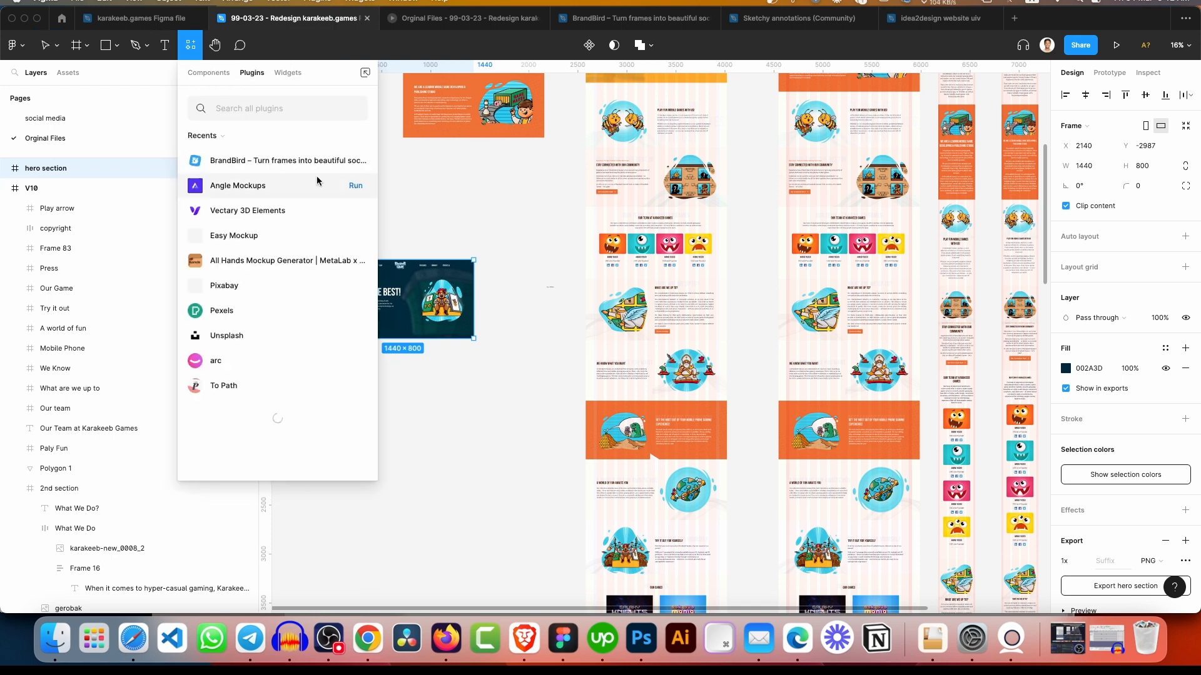
{"action": "type", "text": "BrandBird"}
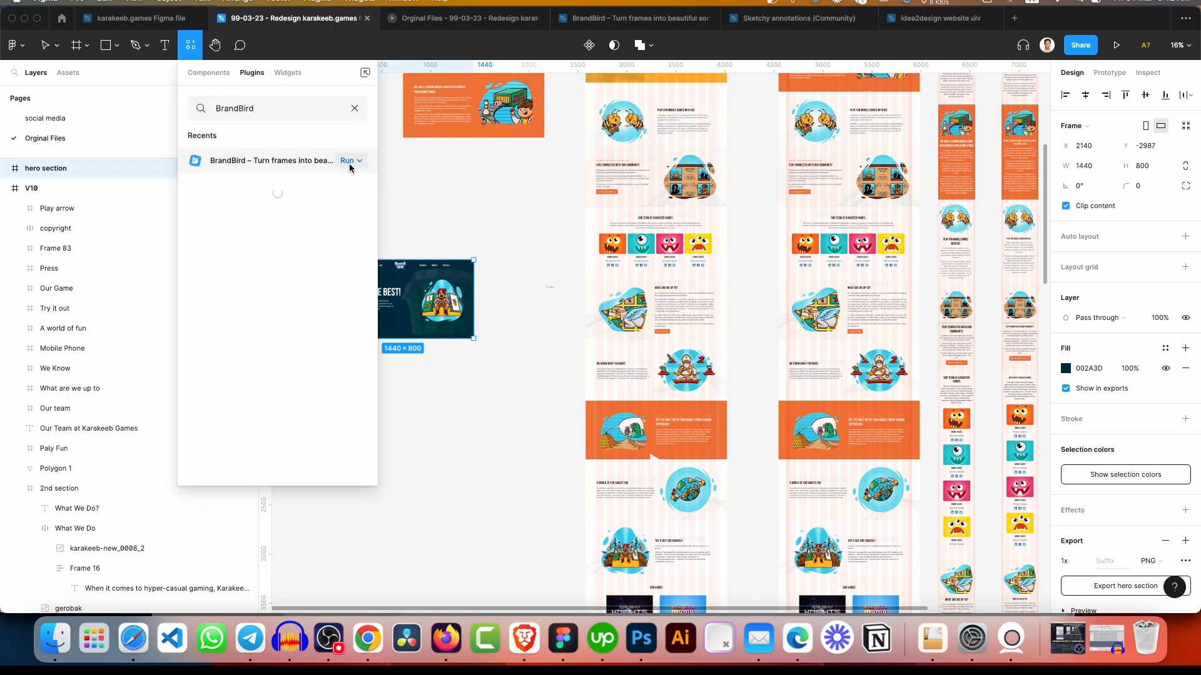
{"action": "left_click", "coordinate": [349, 161]}
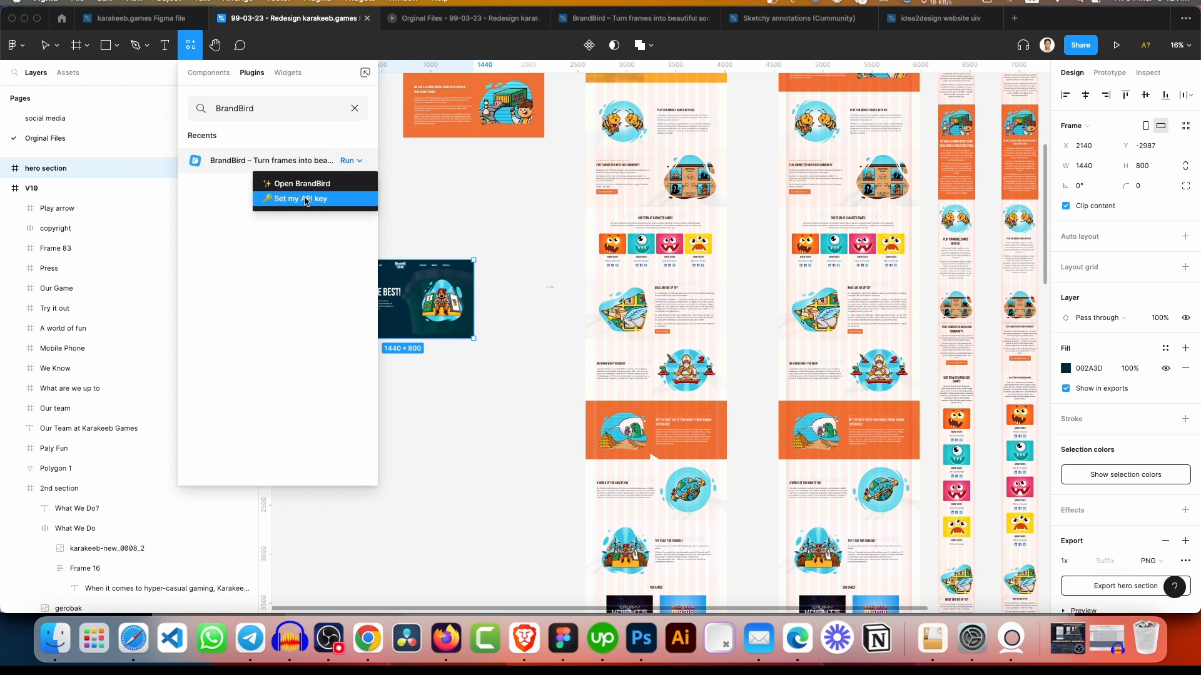
{"action": "left_click", "coordinate": [337, 197]}
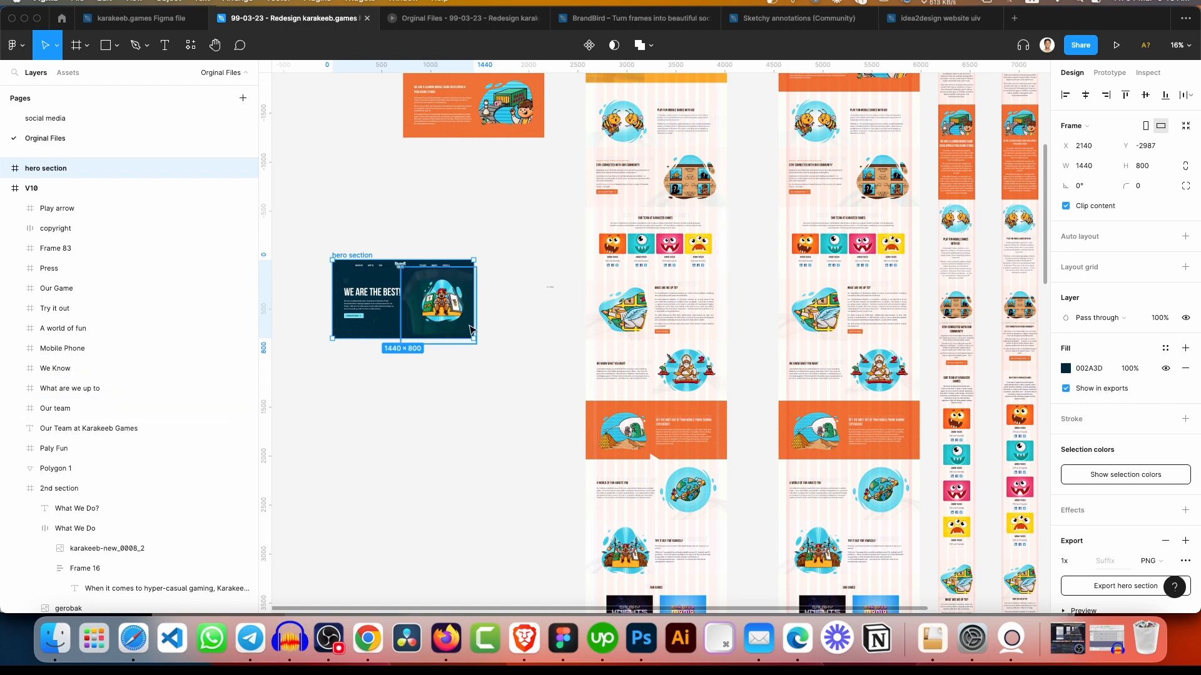
Select the hero section frame and reopen the plugin search for BrandBird
{"action": "left_click", "coordinate": [369, 216]}
{"action": "left_click", "coordinate": [357, 250]}
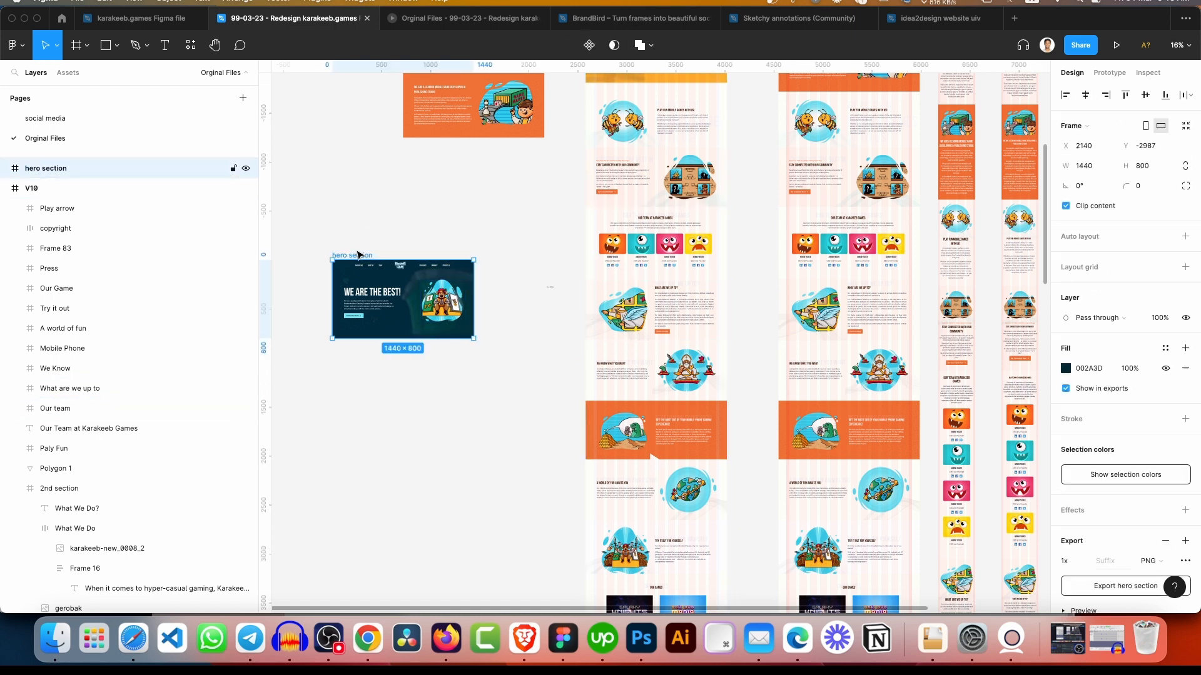
{"action": "key", "text": "super+alt+p"}
{"action": "left_click", "coordinate": [191, 45]}
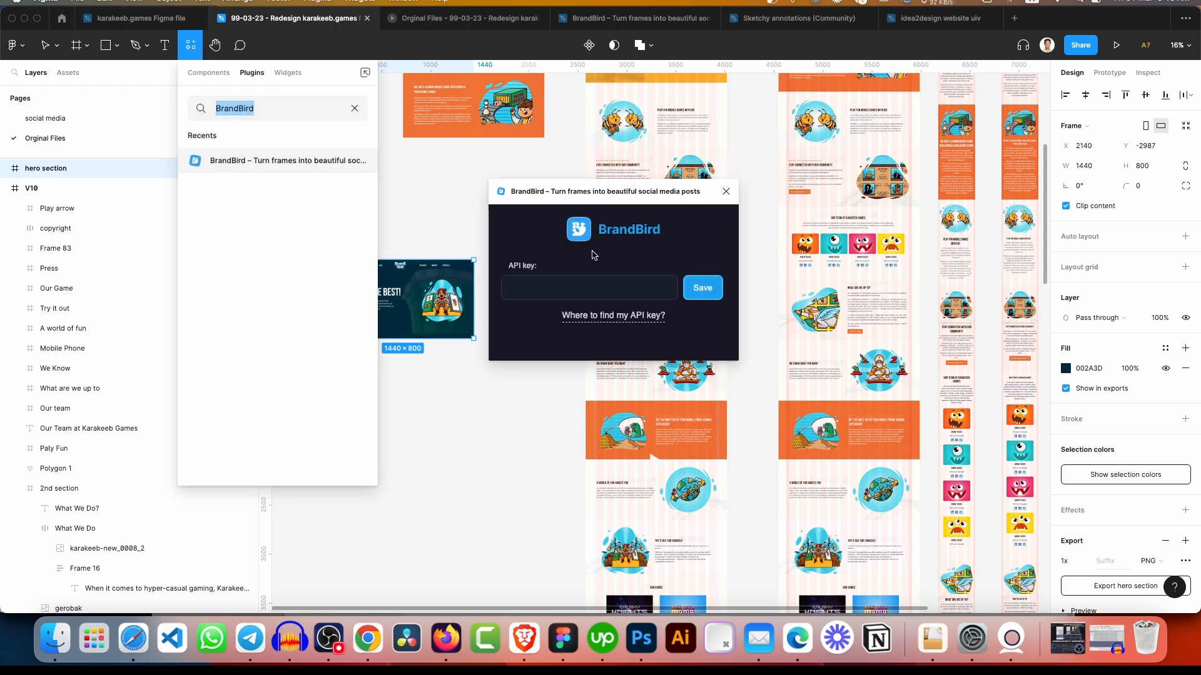
Open BrandBird's help article on finding the API key, copy its web address and read the setup instructions
{"action": "left_click", "coordinate": [619, 263]}
{"action": "left_click", "coordinate": [630, 319]}
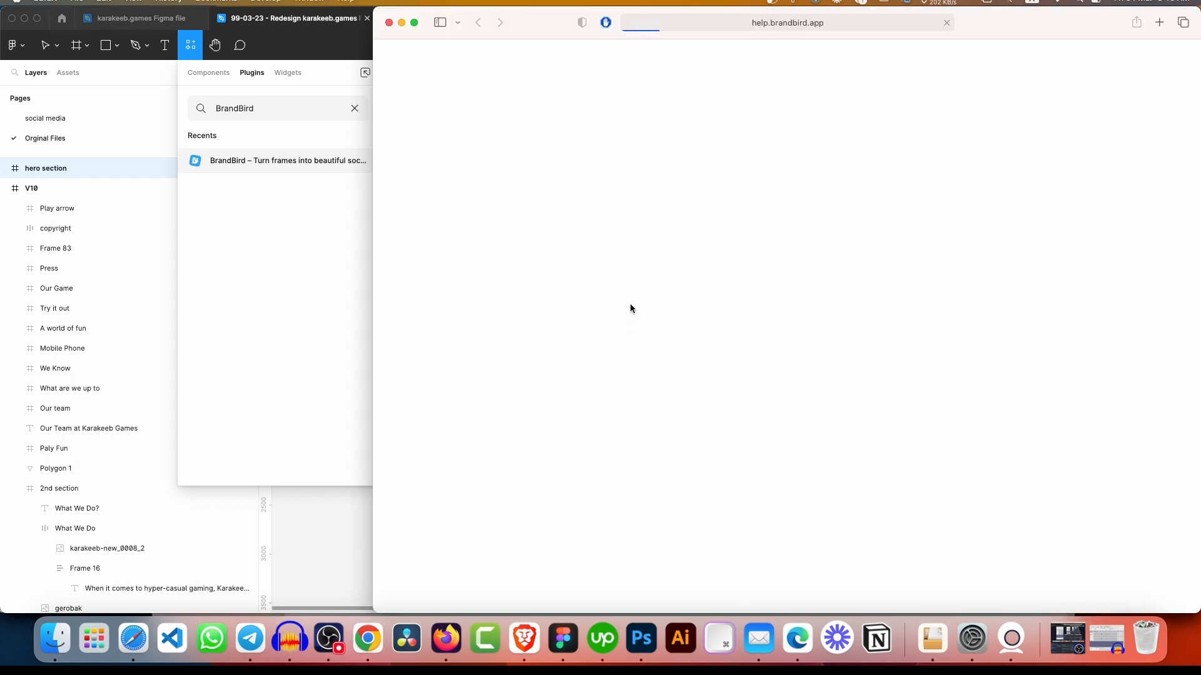
{"action": "left_click", "coordinate": [819, 25]}
{"action": "right_click", "coordinate": [820, 25]}
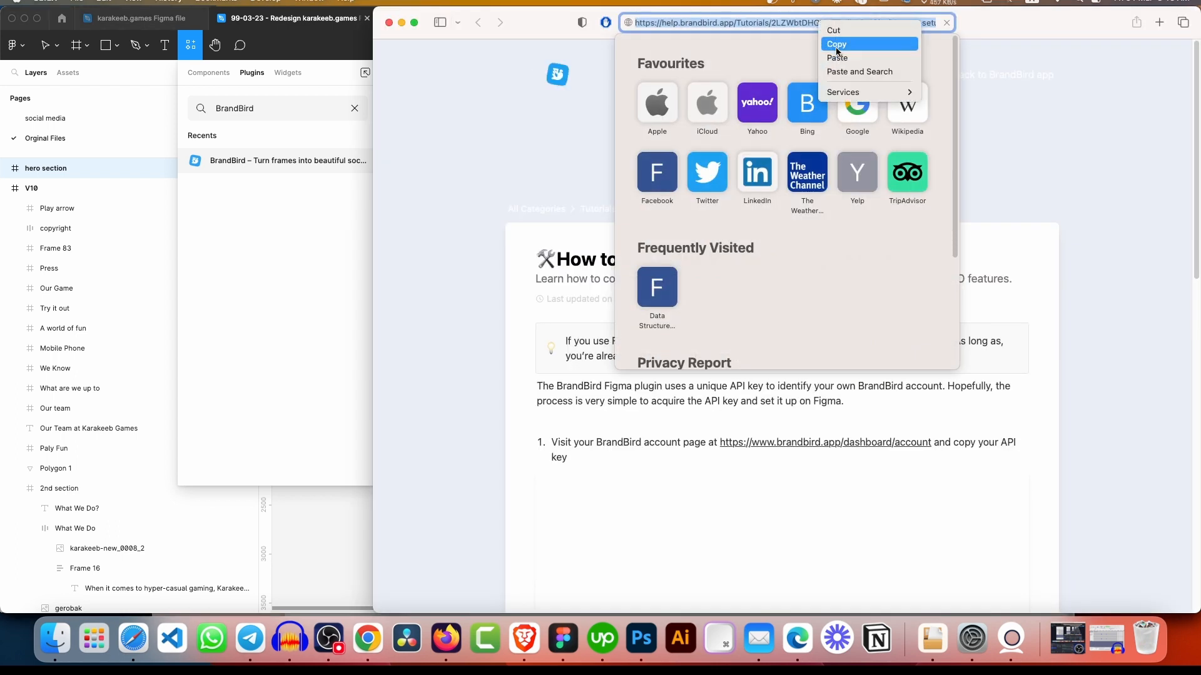
{"action": "left_click", "coordinate": [837, 44]}
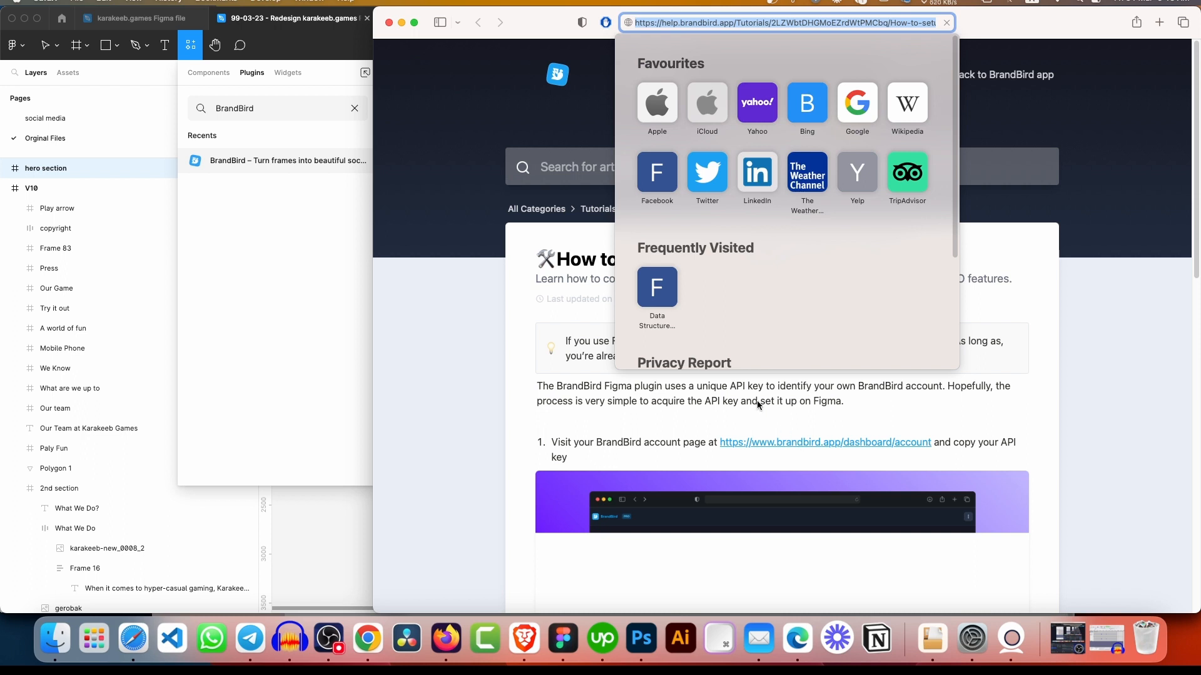
{"action": "left_click", "coordinate": [757, 405]}
{"action": "scroll", "coordinate": [719, 281], "scroll_direction": "down", "scroll_amount": 5}
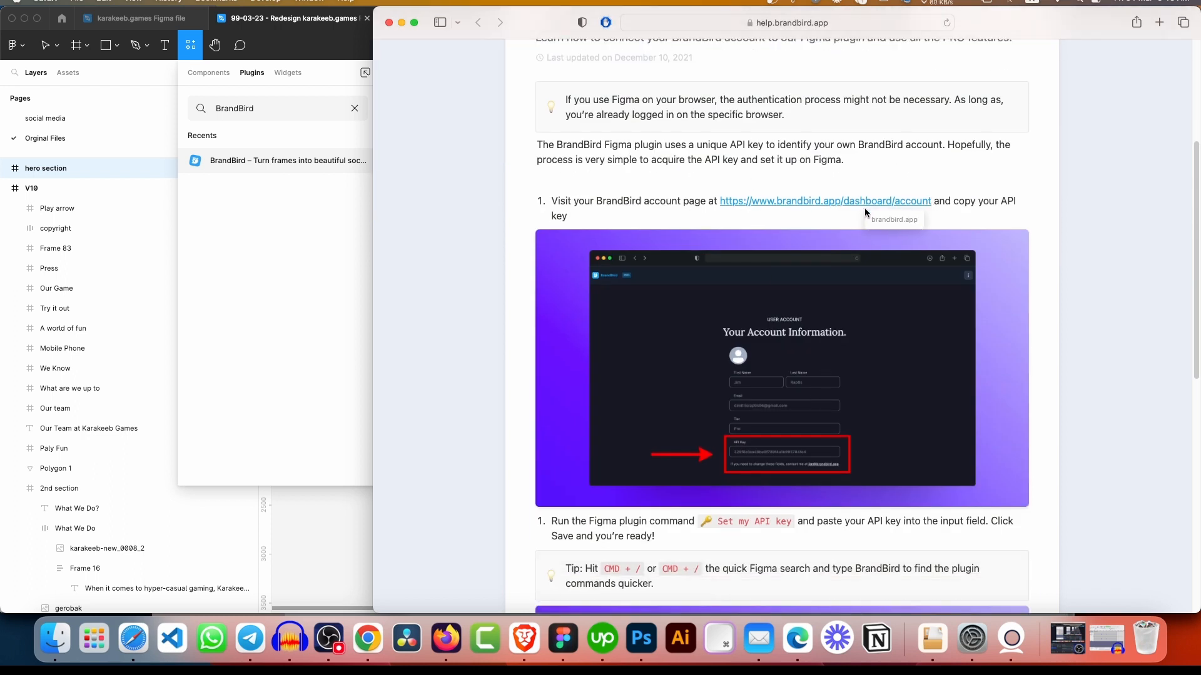
Follow the article's account link and open brandbird.app/dashboard/account in a new Chrome tab
{"action": "left_click", "coordinate": [844, 201]}
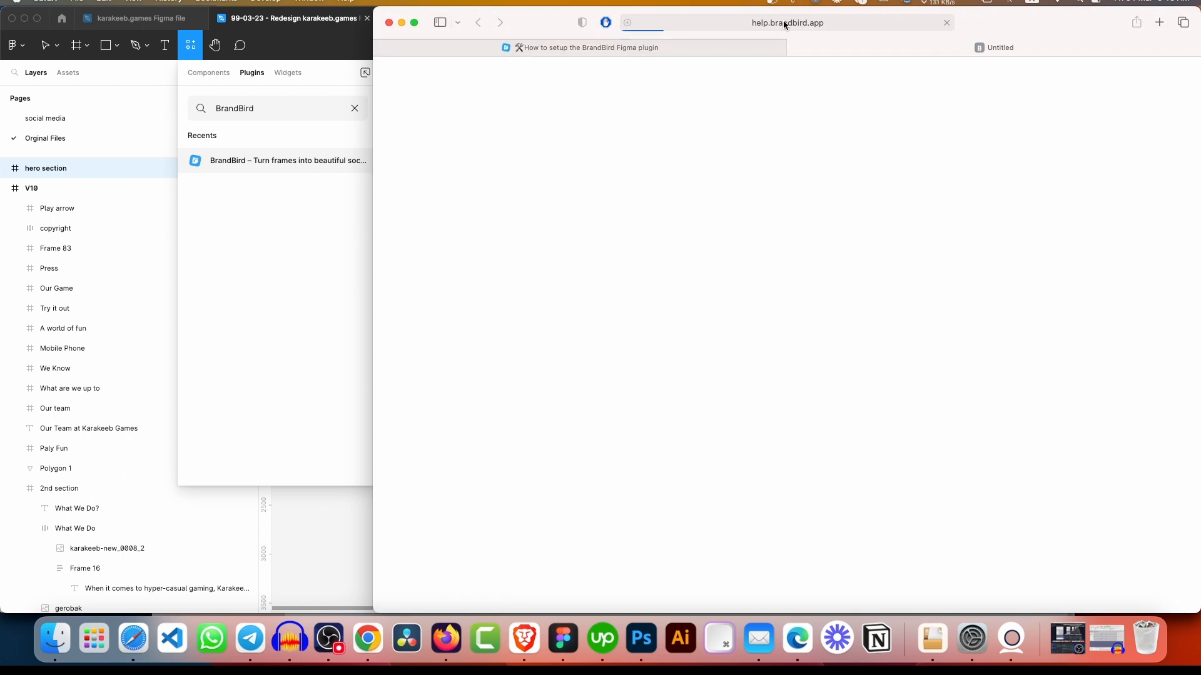
{"action": "left_click", "coordinate": [782, 23]}
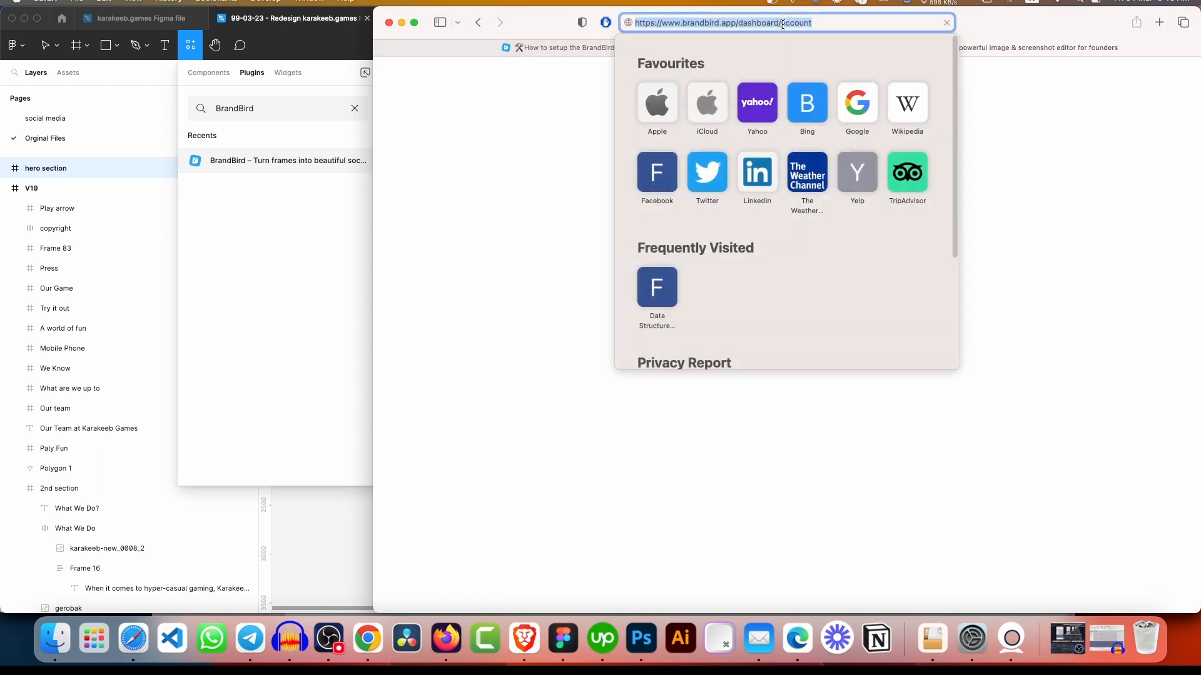
{"action": "left_click", "coordinate": [368, 638]}
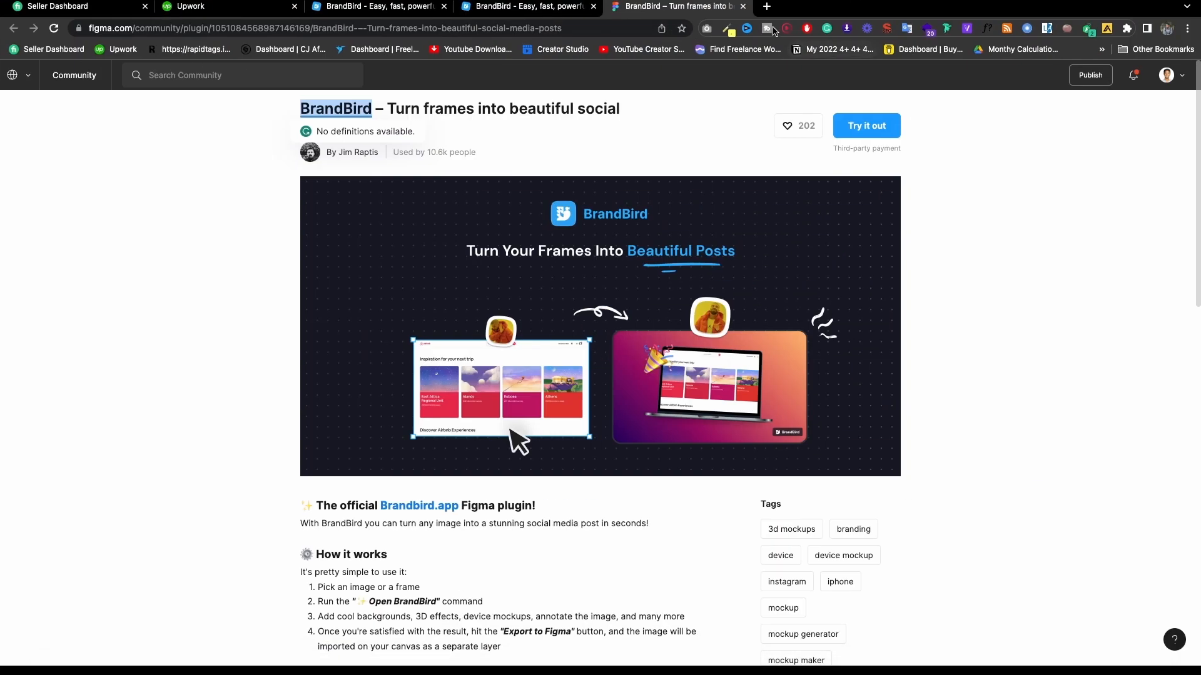
{"action": "left_click", "coordinate": [767, 6]}
{"action": "key", "text": "ctrl+v"}
{"action": "key", "text": "Return"}
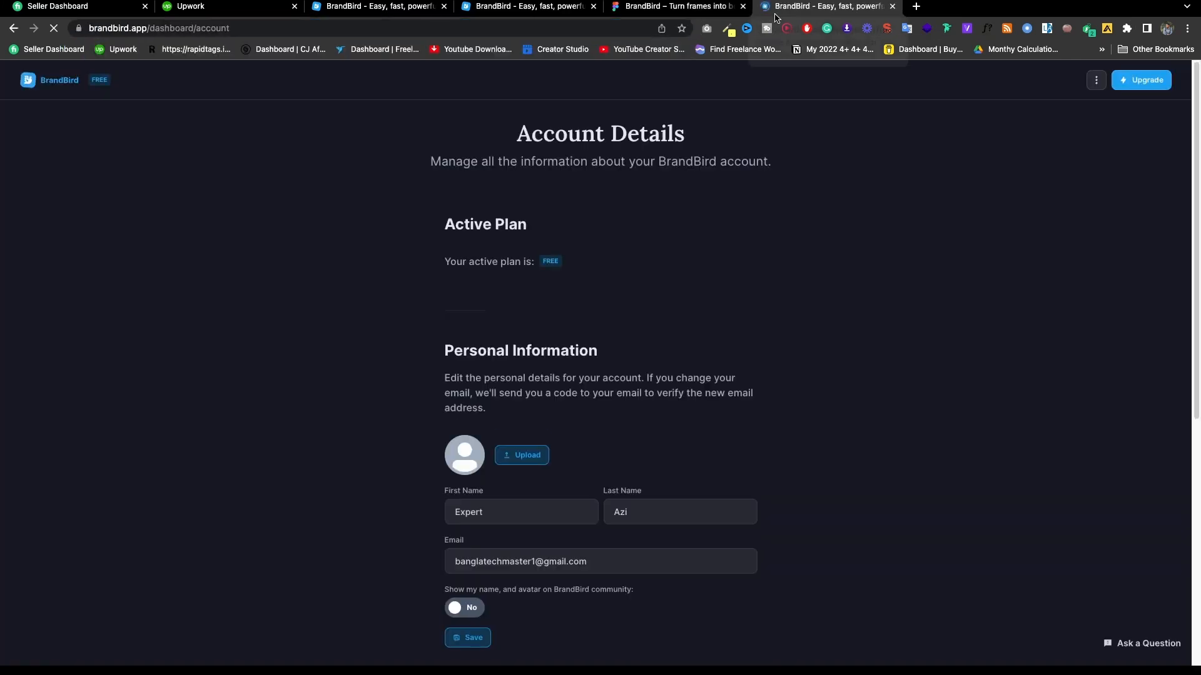
Copy the API key from the BrandBird account details page
{"action": "scroll", "coordinate": [623, 281], "scroll_direction": "down", "scroll_amount": 4}
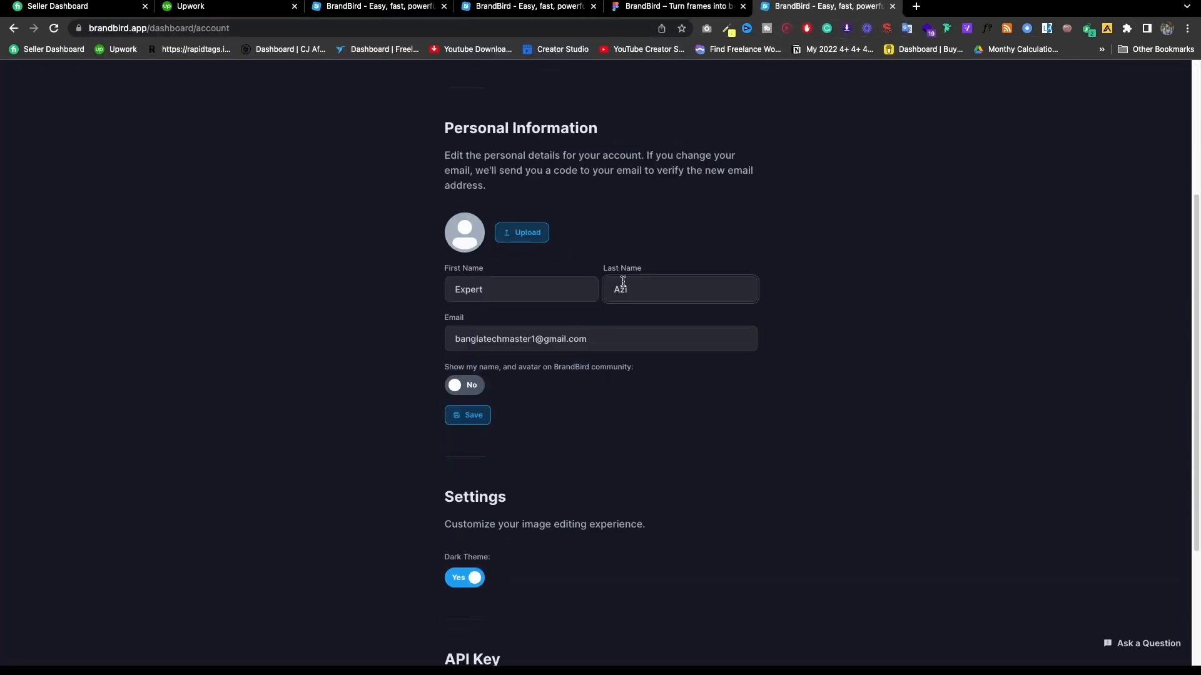
{"action": "scroll", "coordinate": [536, 428], "scroll_direction": "down", "scroll_amount": 3}
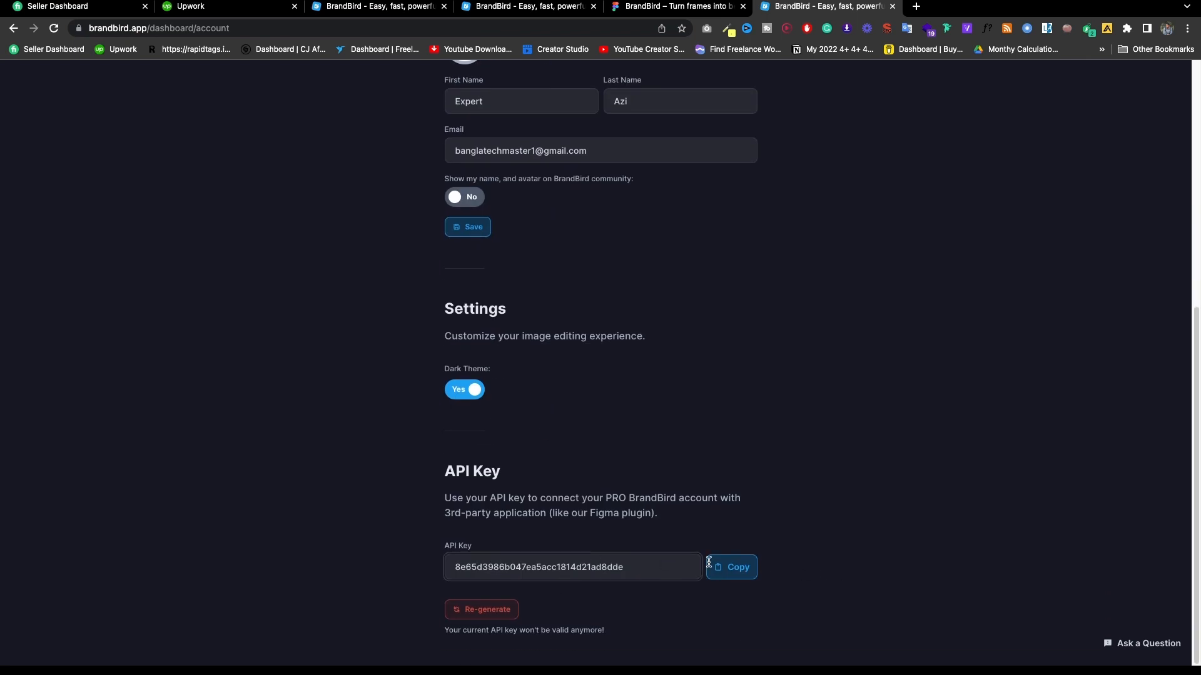
{"action": "left_click", "coordinate": [753, 567]}
{"action": "left_click", "coordinate": [754, 567]}
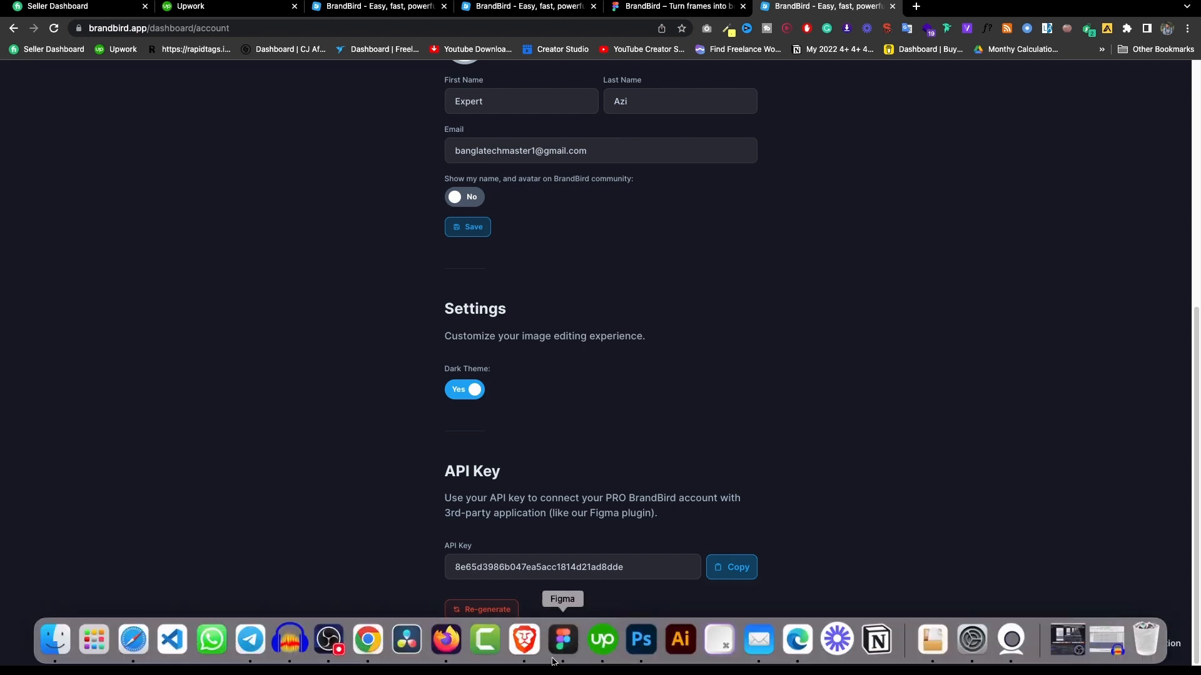
Return to Figma, paste the API key into the BrandBird plugin's API key field and save it
{"action": "left_click", "coordinate": [562, 638]}
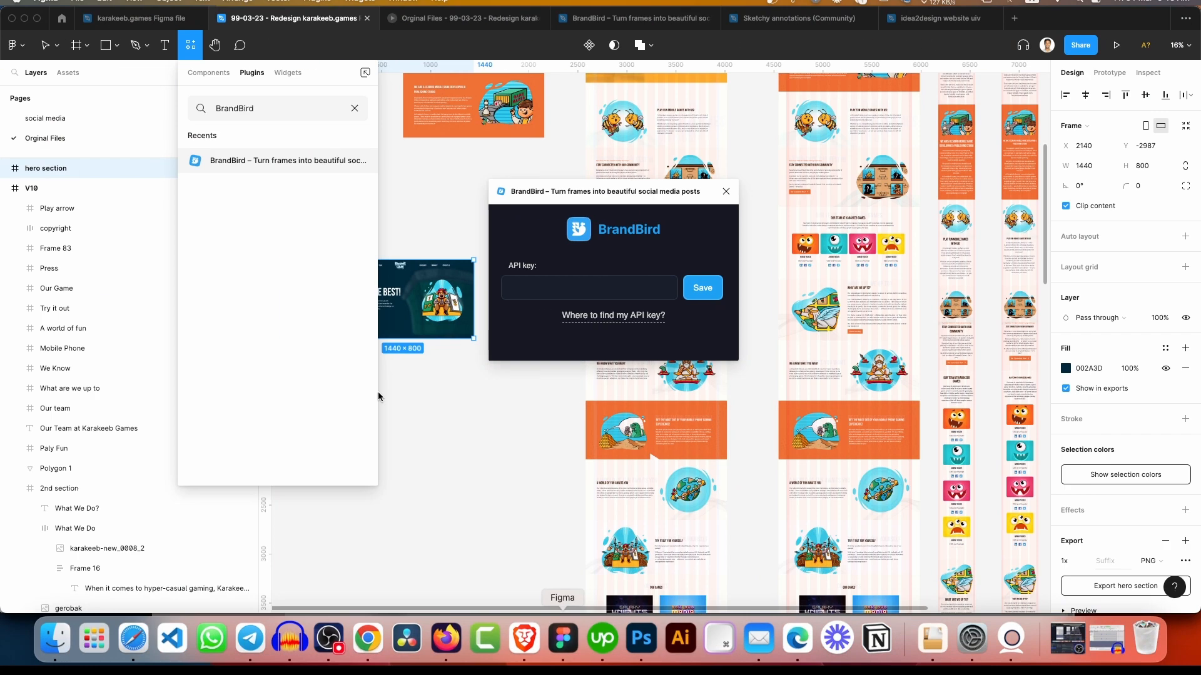
{"action": "left_click", "coordinate": [578, 277]}
{"action": "key", "text": "cmd+v"}
{"action": "left_click", "coordinate": [702, 288]}
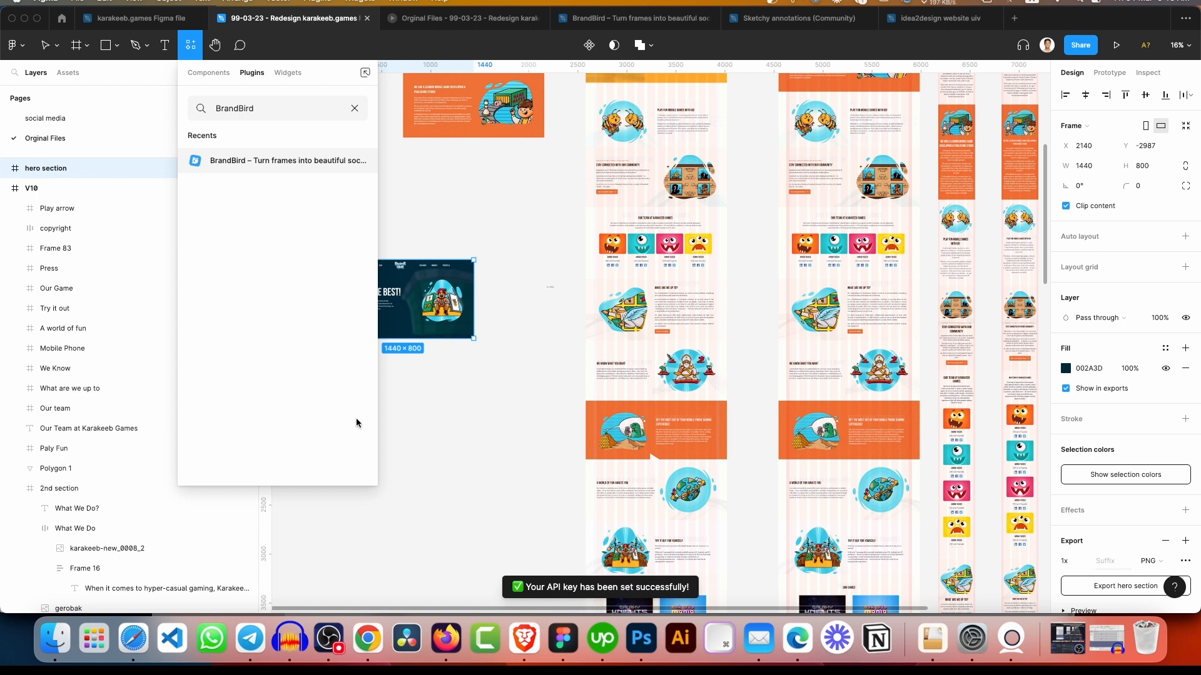
Run "Open BrandBird" on the hero section frame, shift the plugin window slightly and deselect the image inside it
{"action": "left_click", "coordinate": [347, 162]}
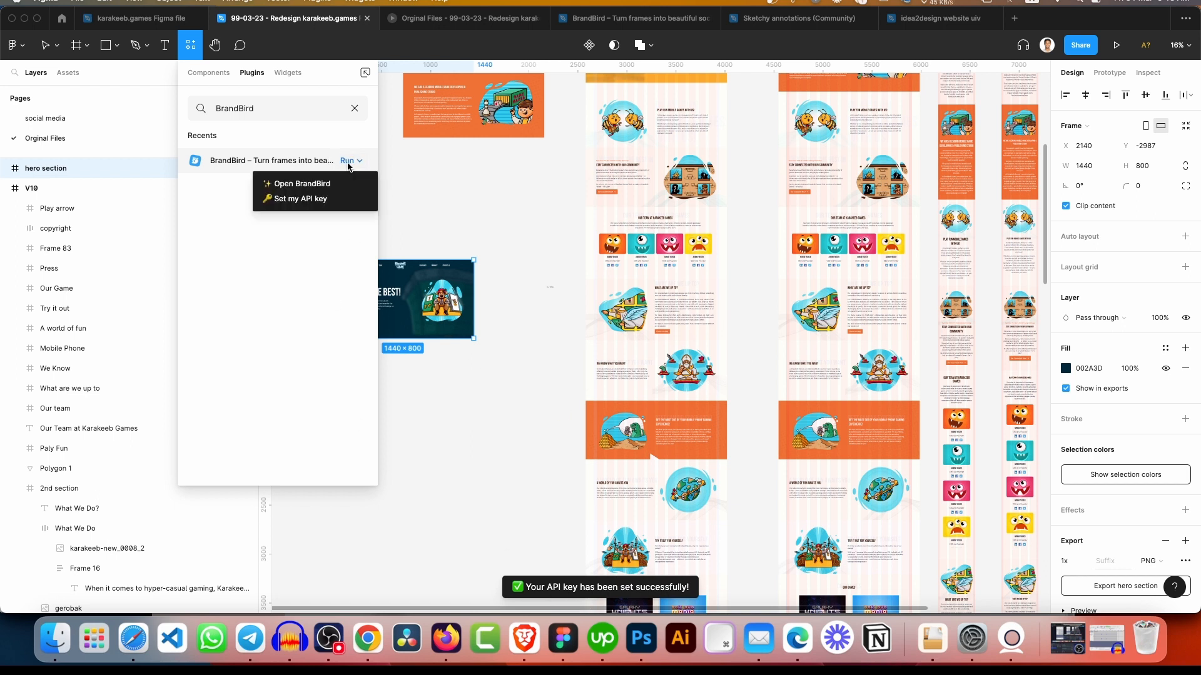
{"action": "left_click", "coordinate": [320, 183]}
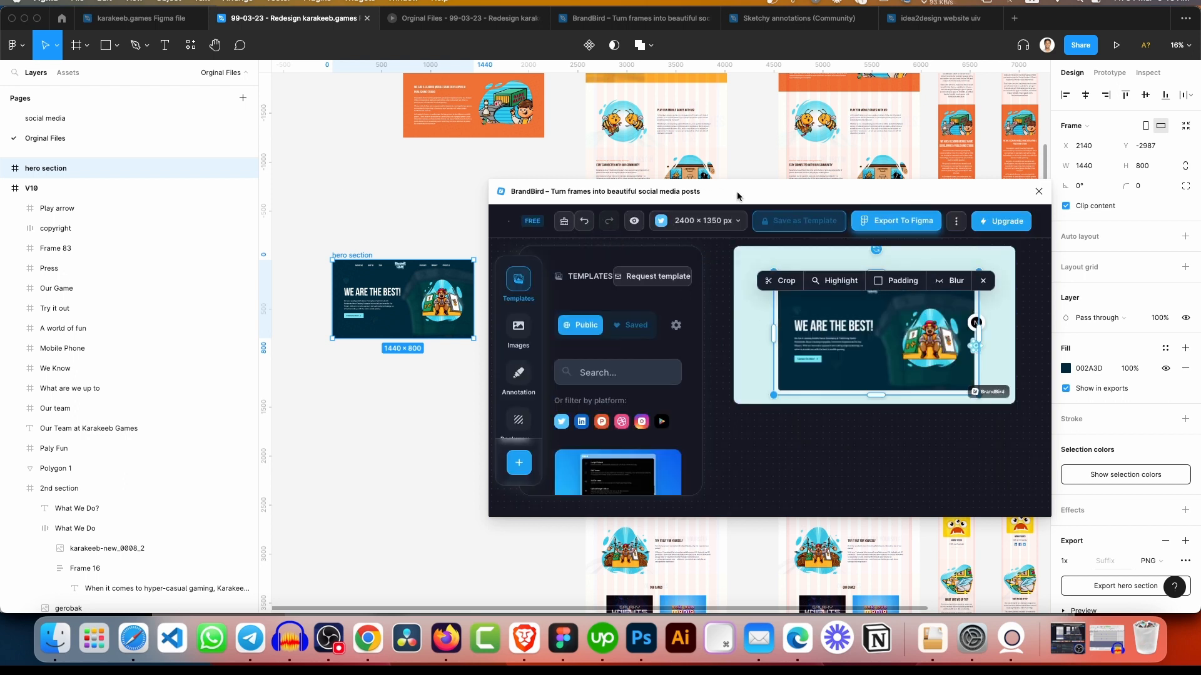
{"action": "left_click_drag", "start_coordinate": [736, 192], "coordinate": [730, 184]}
{"action": "left_click", "coordinate": [853, 424]}
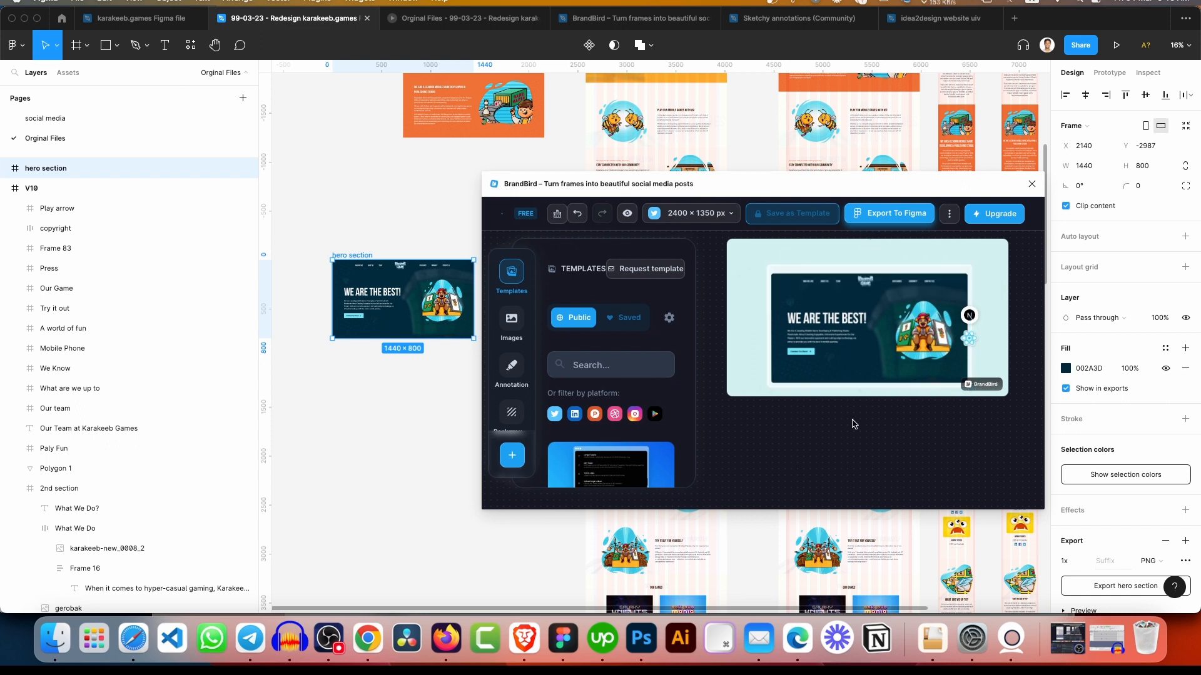
Remove the round badges from the mockup image's right edge
{"action": "left_click", "coordinate": [882, 307]}
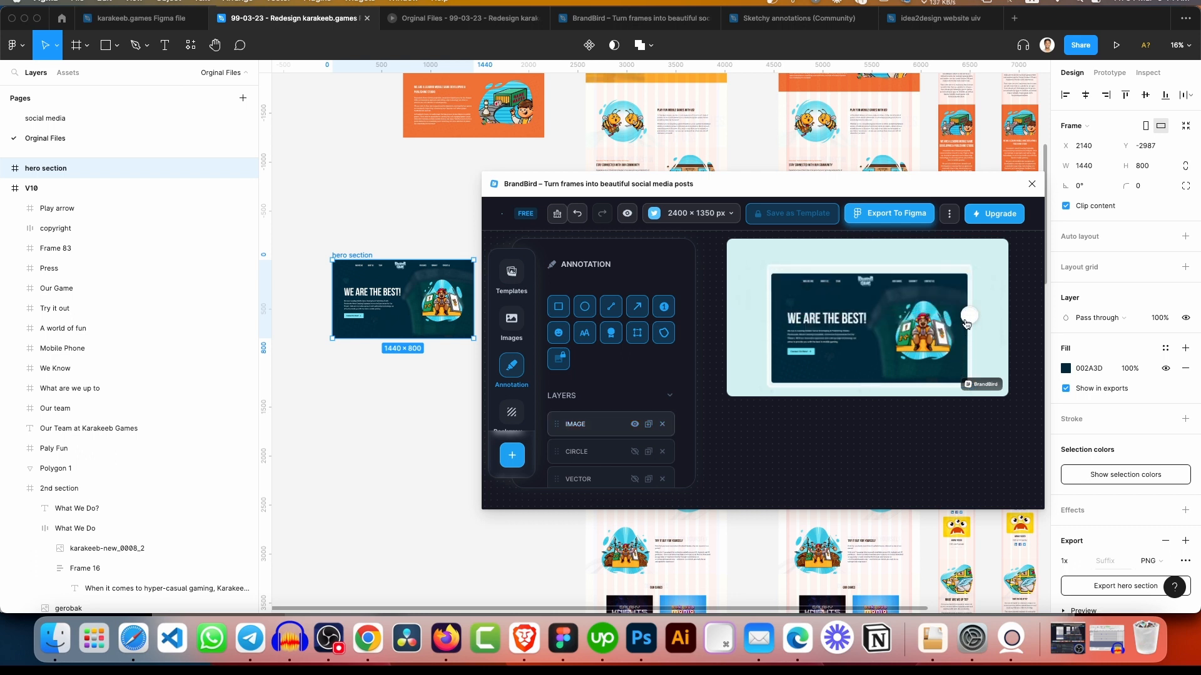
{"action": "left_click", "coordinate": [968, 317]}
{"action": "key", "text": "Escape"}
{"action": "left_click", "coordinate": [876, 297]}
{"action": "left_click", "coordinate": [869, 284]}
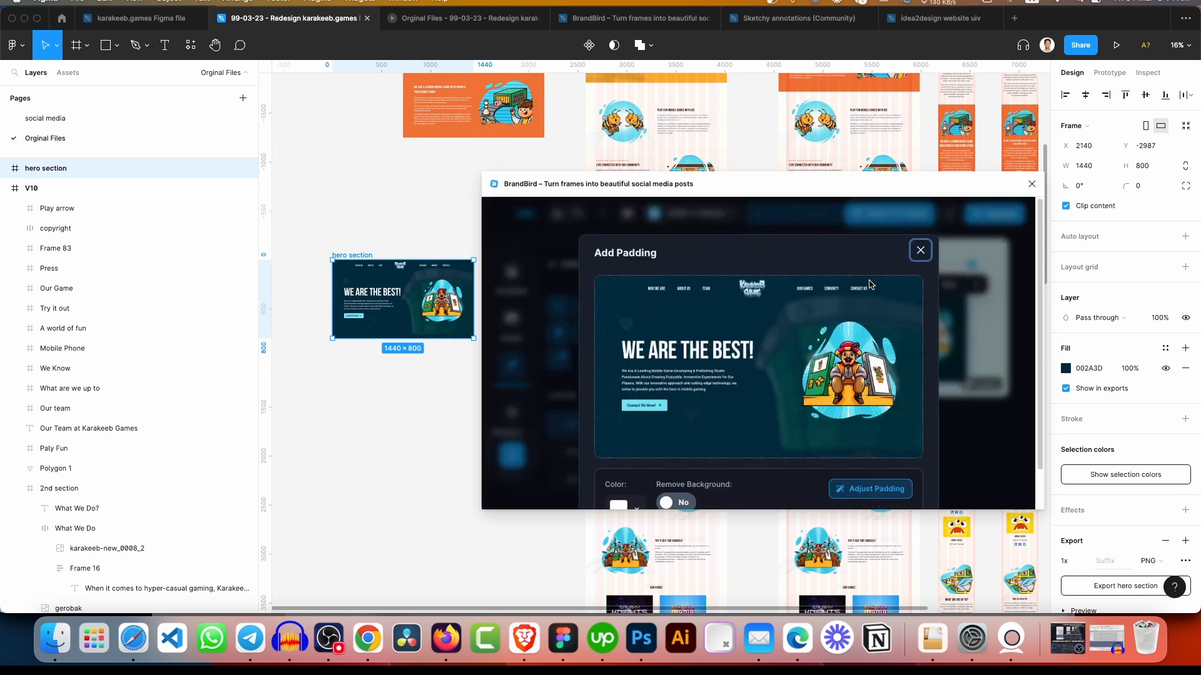
{"action": "left_click", "coordinate": [912, 252]}
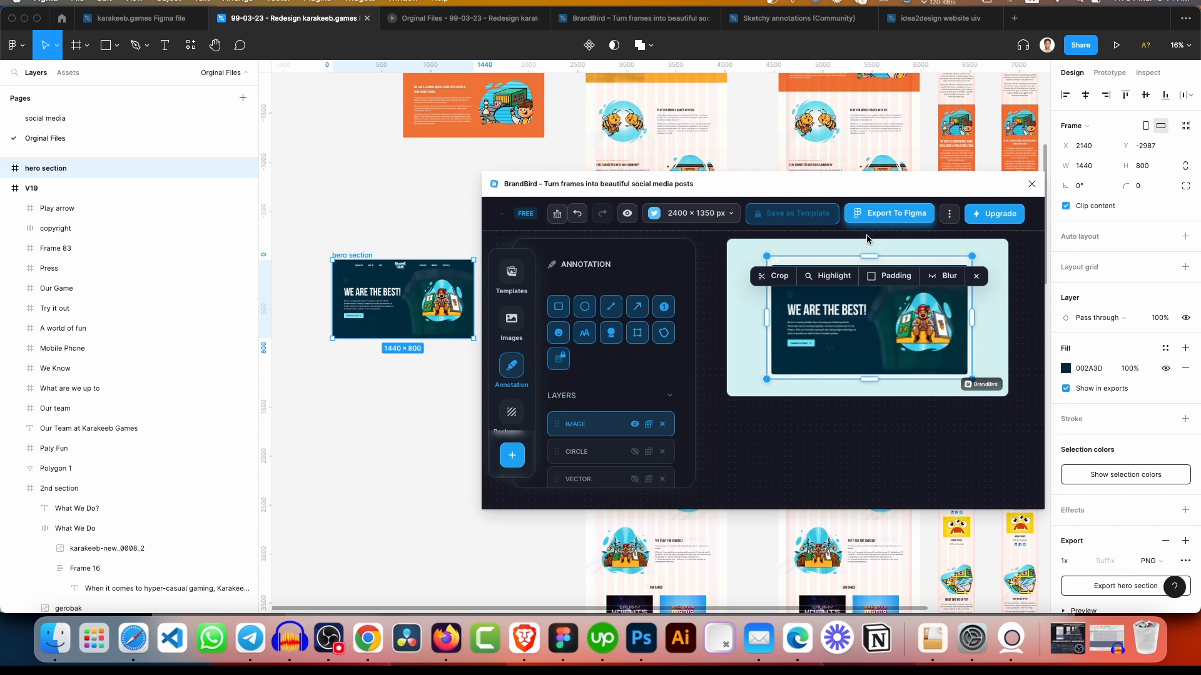
{"action": "left_click", "coordinate": [833, 442]}
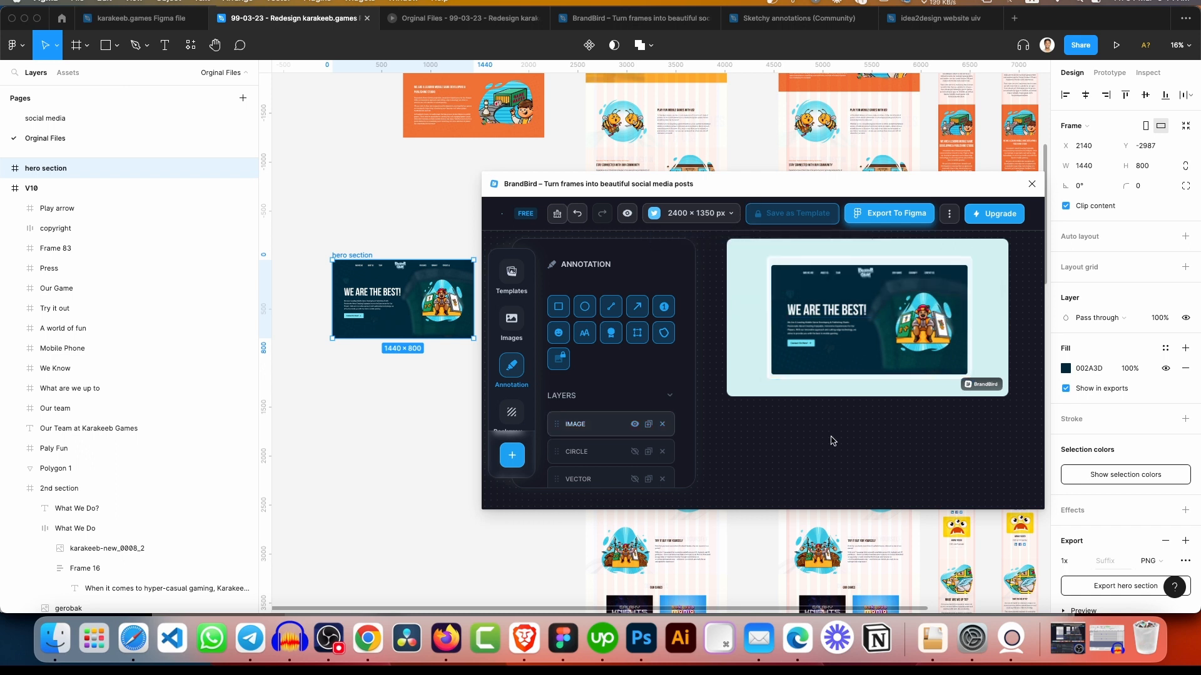
Export the finished mockup to Figma and place it below the hero section frame
{"action": "left_click_drag", "start_coordinate": [955, 186], "coordinate": [963, 185]}
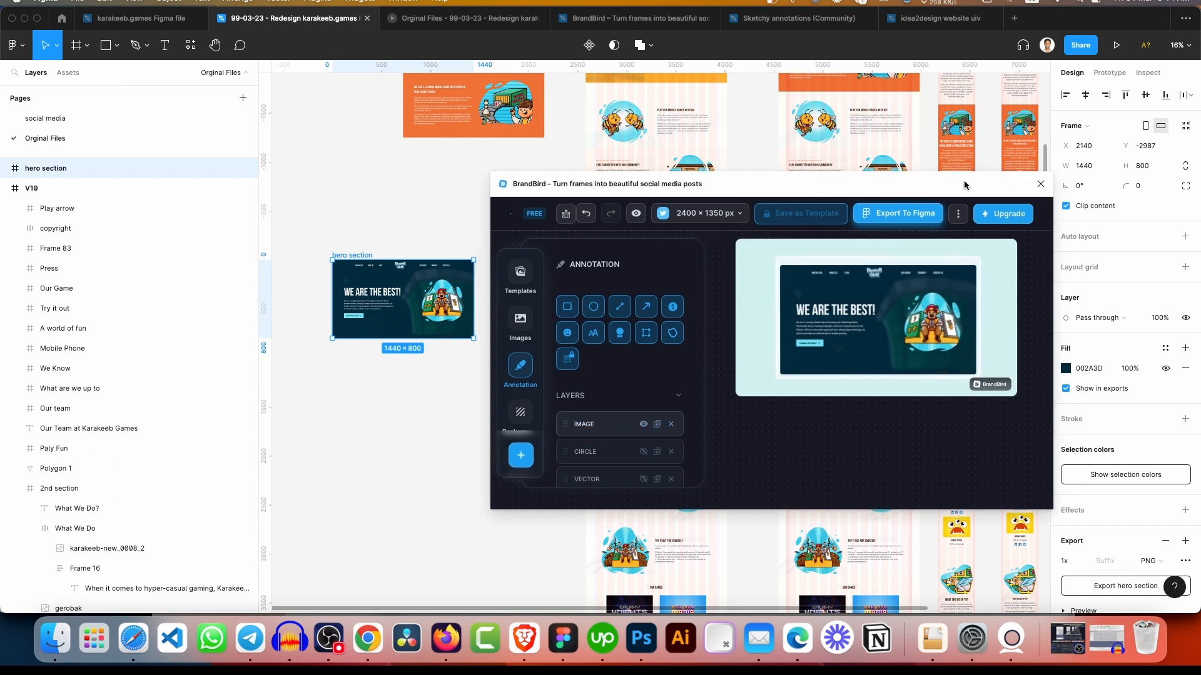
{"action": "left_click", "coordinate": [896, 214]}
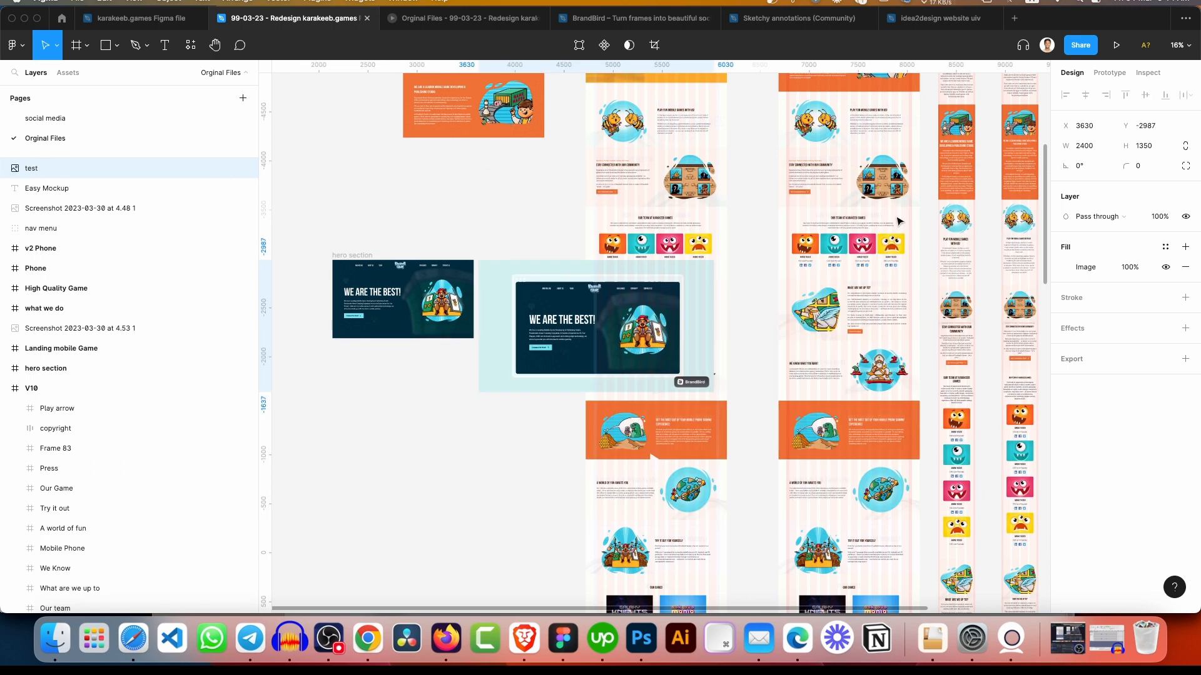
{"action": "left_click_drag", "start_coordinate": [573, 338], "coordinate": [406, 458]}
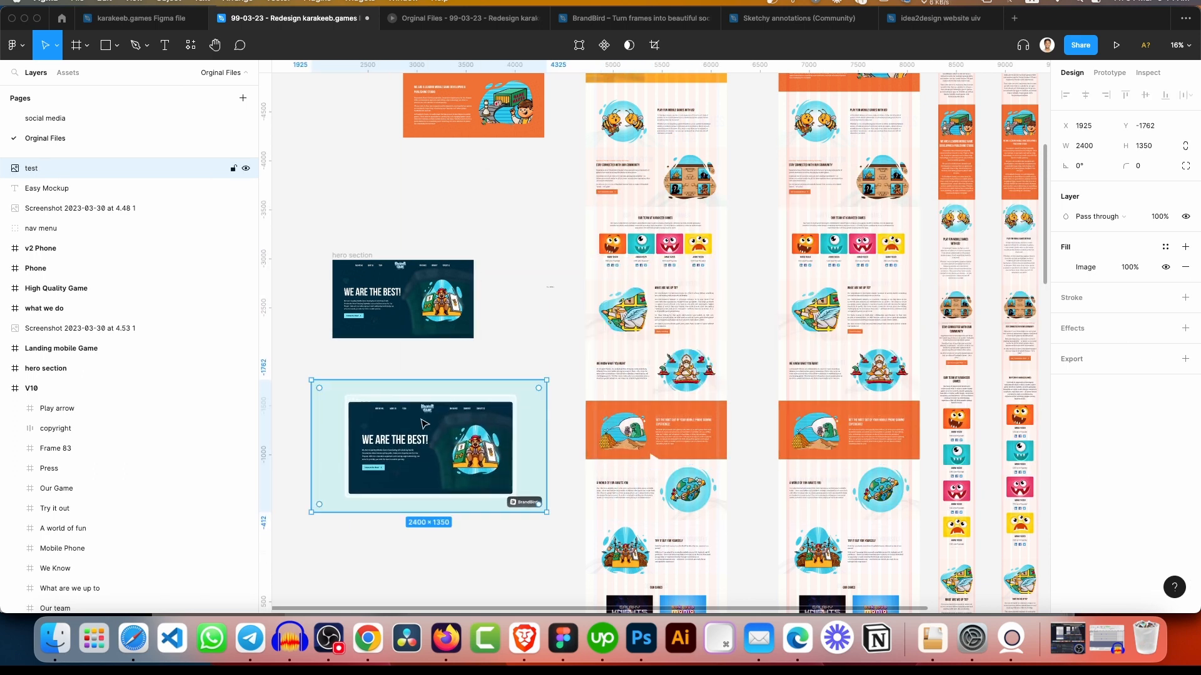
{"action": "scroll", "coordinate": [378, 473], "scroll_direction": "up", "scroll_amount": 3}
{"action": "scroll", "coordinate": [426, 346], "scroll_direction": "down", "scroll_amount": 3}
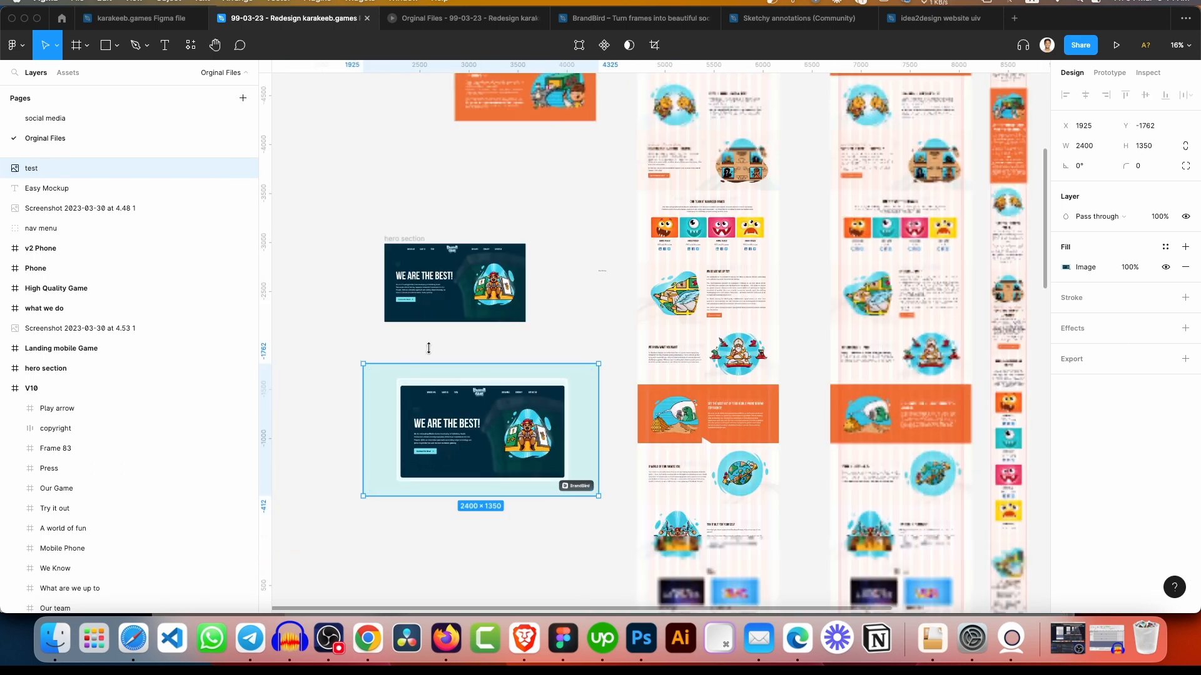
Run "Open BrandBird" on the hero section frame again
{"action": "left_click", "coordinate": [405, 240]}
{"action": "right_click", "coordinate": [404, 242]}
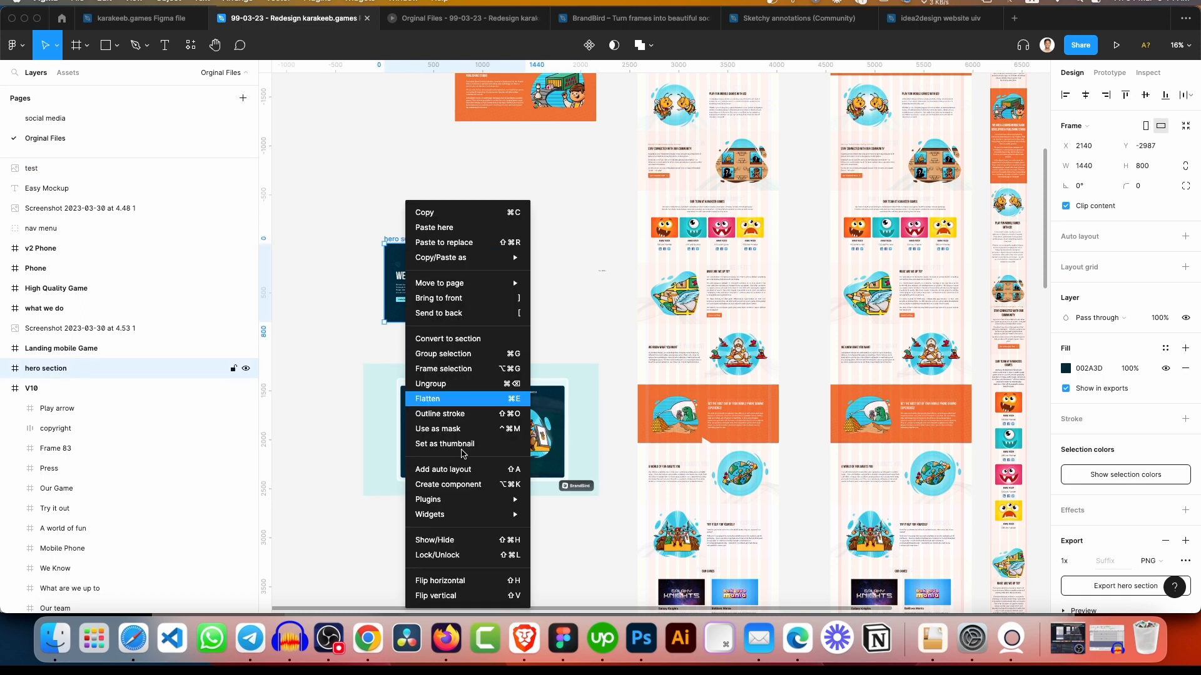
{"action": "mouse_move", "coordinate": [448, 500]}
{"action": "mouse_move", "coordinate": [616, 284]}
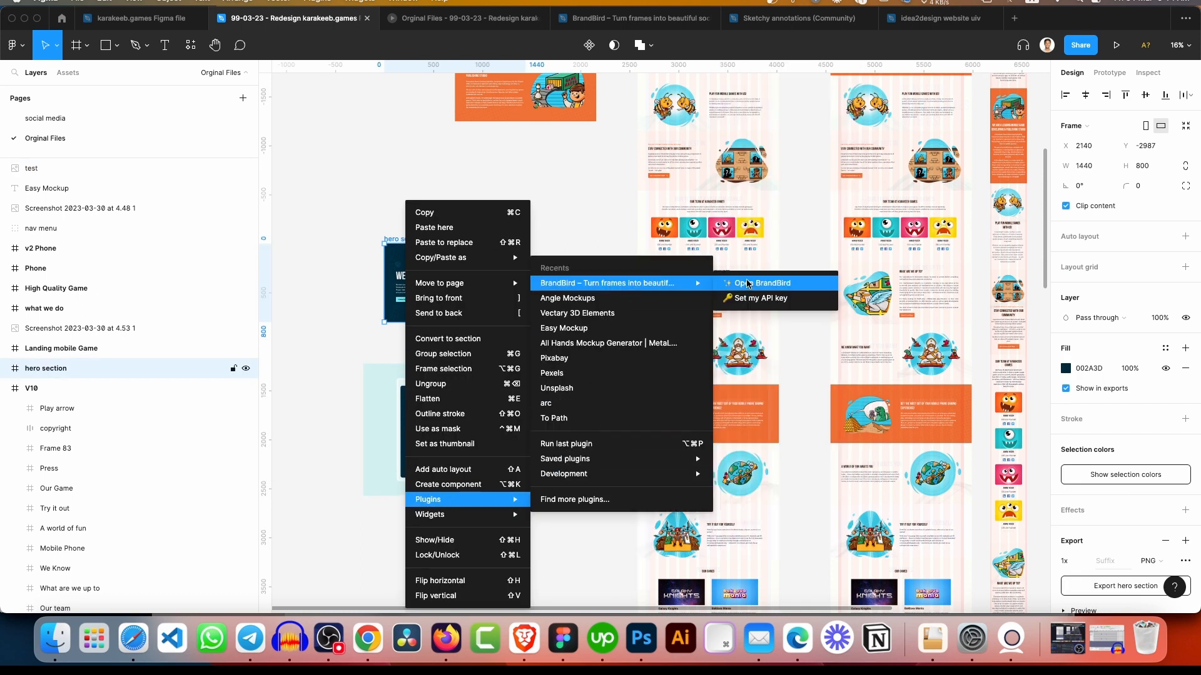
{"action": "left_click", "coordinate": [753, 283]}
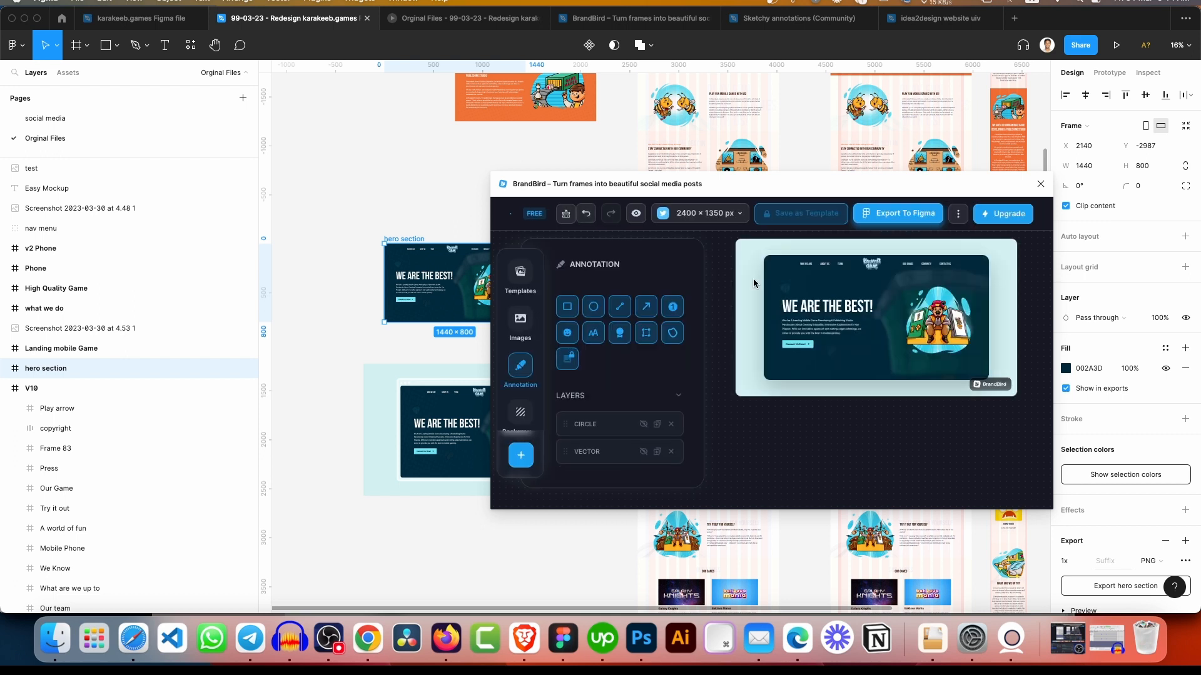
Set the canvas size to the Dribbble Shot preset, 2800 × 2100 px
{"action": "left_click", "coordinate": [719, 216]}
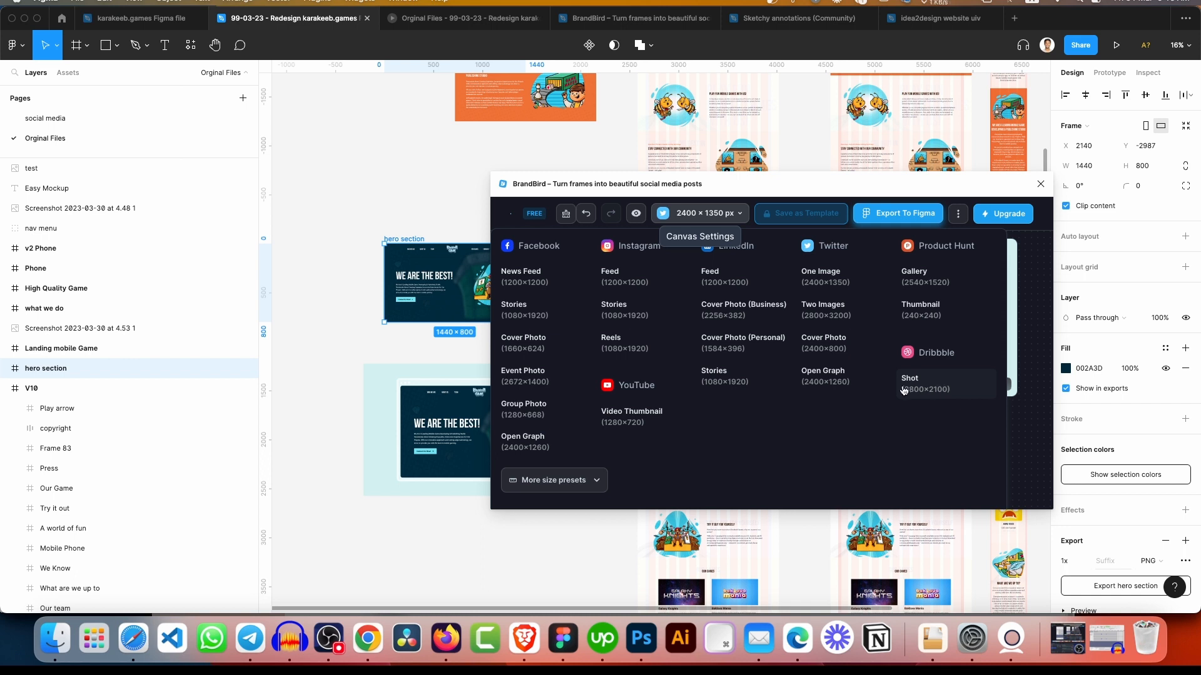
{"action": "scroll", "coordinate": [825, 348], "scroll_direction": "down", "scroll_amount": 1}
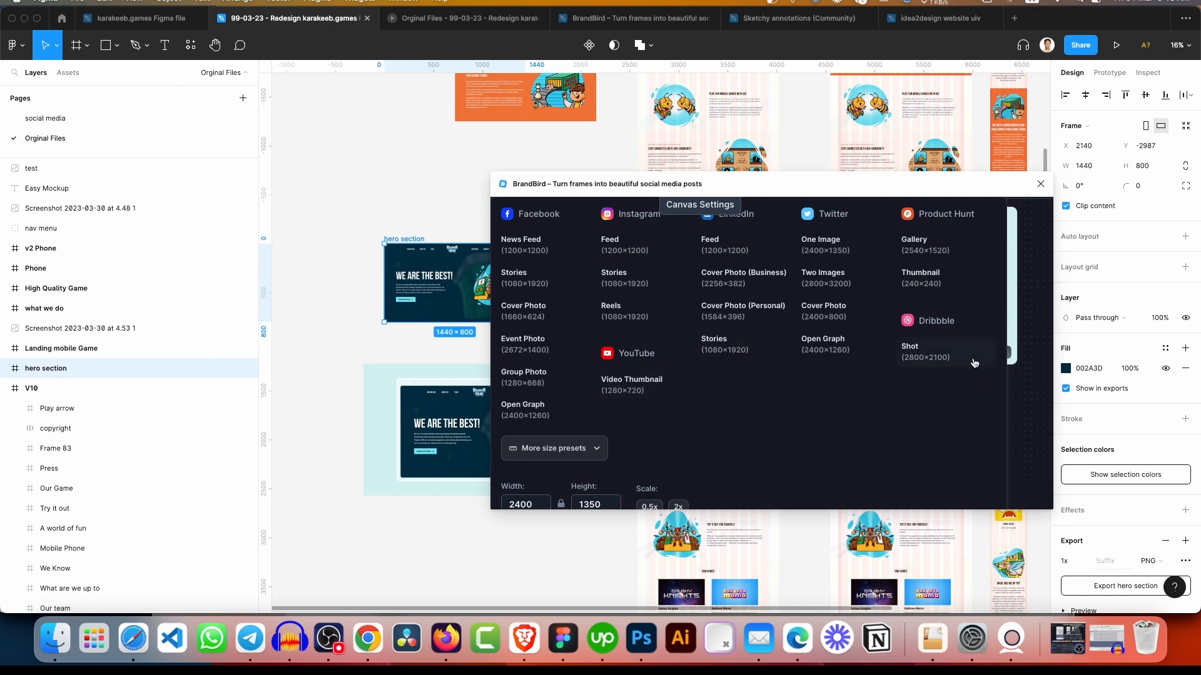
{"action": "left_click", "coordinate": [933, 356]}
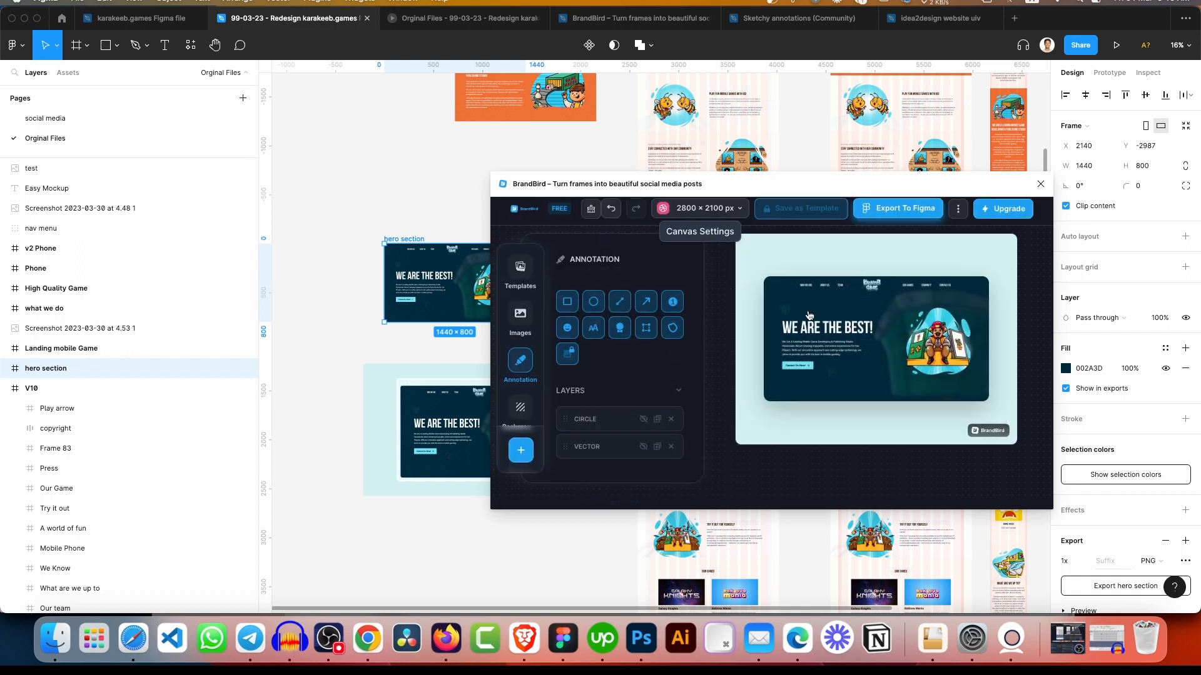
Browse the public templates and scale the hero image up slightly on the canvas
{"action": "left_click", "coordinate": [519, 267]}
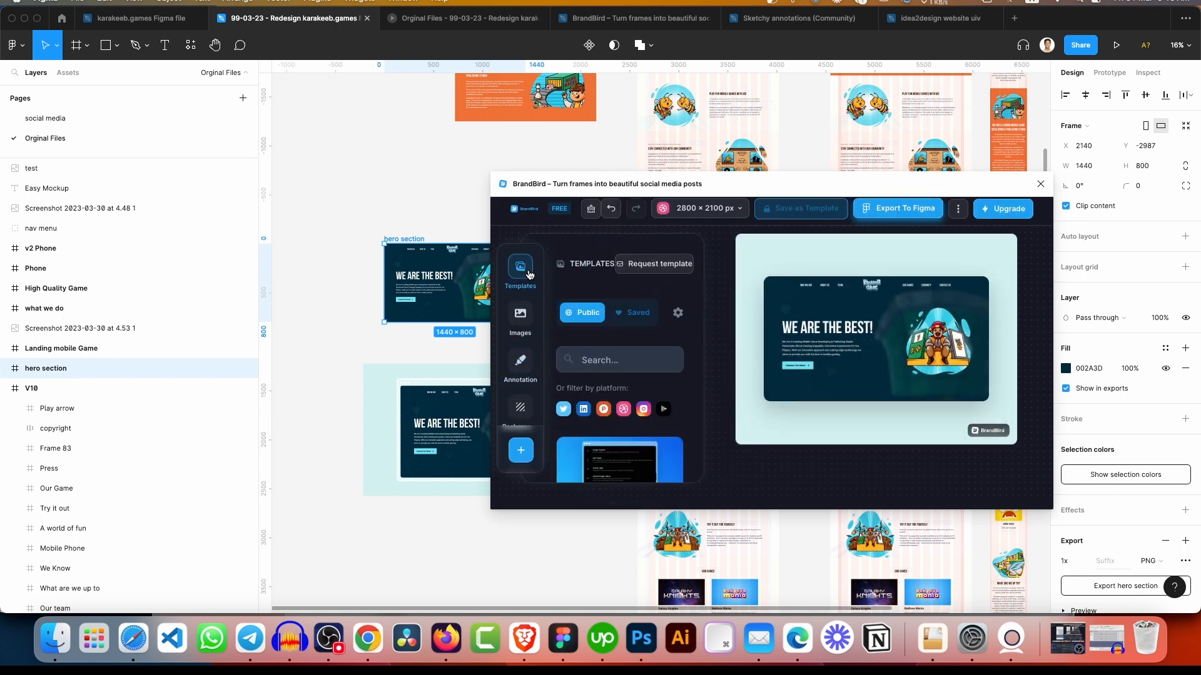
{"action": "scroll", "coordinate": [613, 350], "scroll_direction": "down", "scroll_amount": 10}
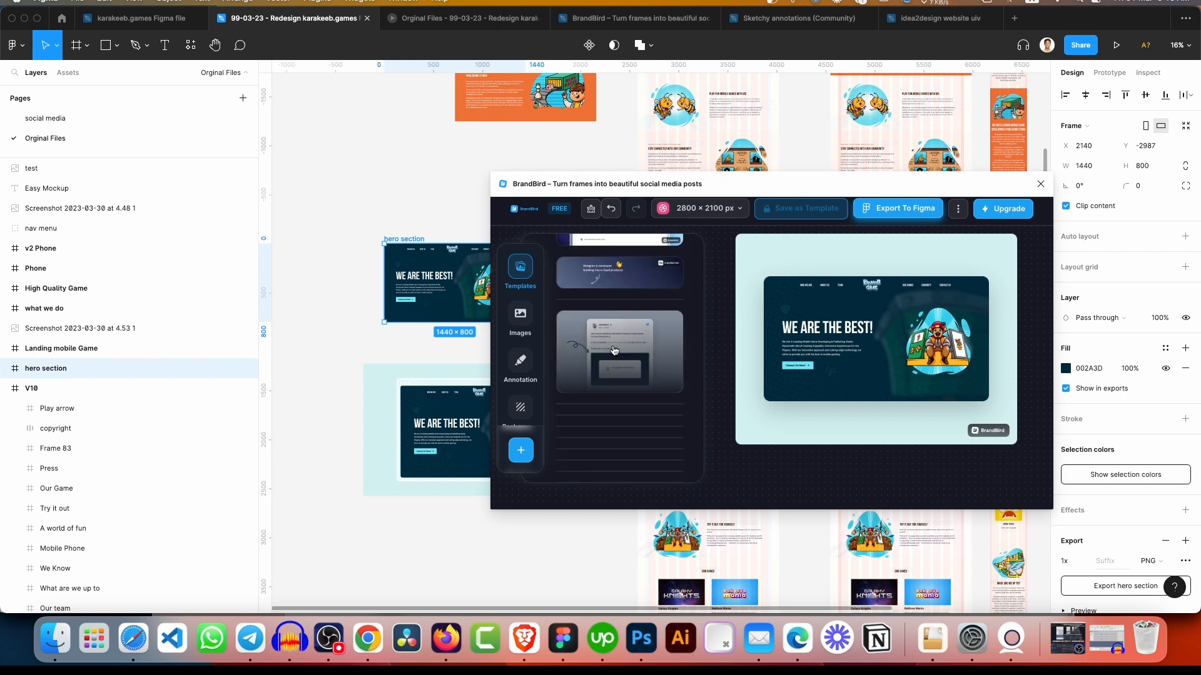
{"action": "left_click", "coordinate": [519, 316]}
{"action": "scroll", "coordinate": [621, 294], "scroll_direction": "down", "scroll_amount": 1}
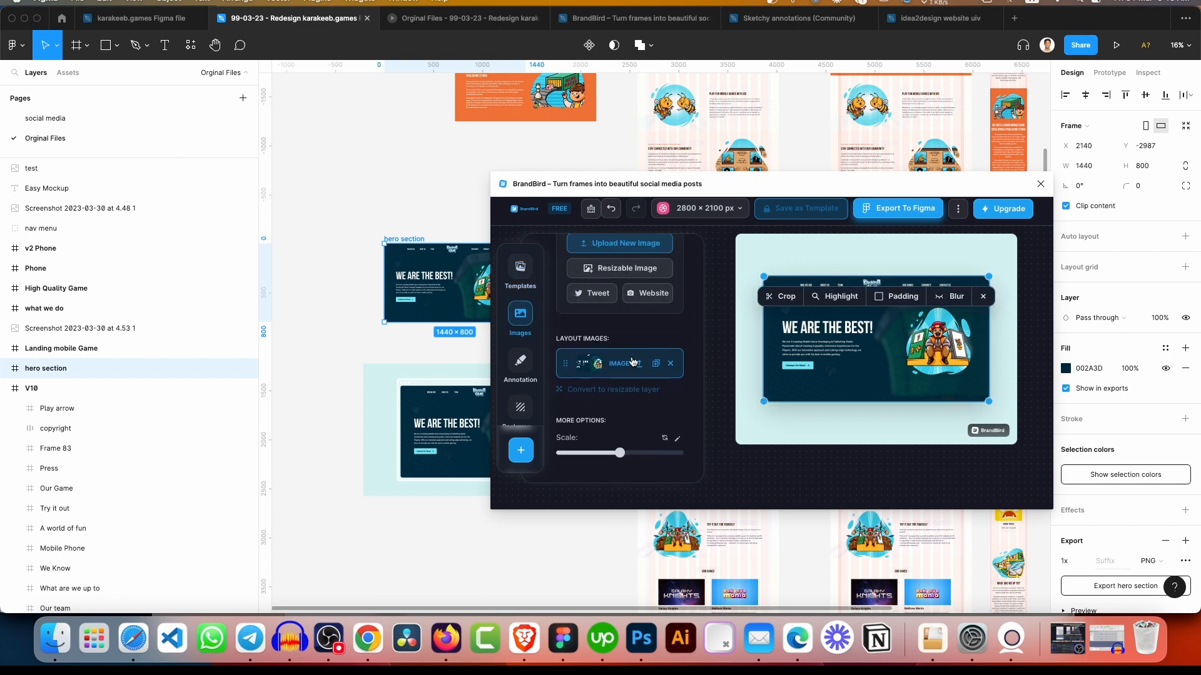
{"action": "mouse_move", "coordinate": [618, 459]}
{"action": "left_mouse_down"}
{"action": "mouse_move", "coordinate": [632, 458]}
{"action": "mouse_move", "coordinate": [619, 458]}
{"action": "left_mouse_up"}
Try out rectangle and circle annotations on the mockup, undo the circle and delete the rectangle
{"action": "left_click", "coordinate": [528, 360]}
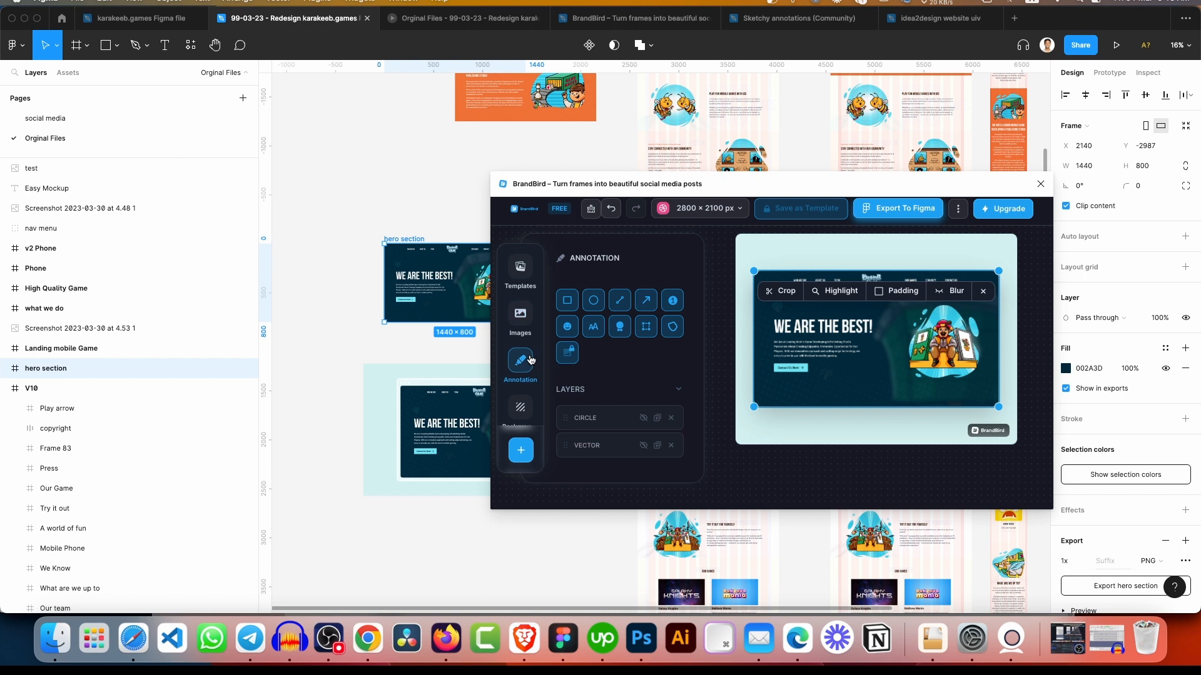
{"action": "left_click", "coordinate": [563, 304]}
{"action": "left_click", "coordinate": [596, 303]}
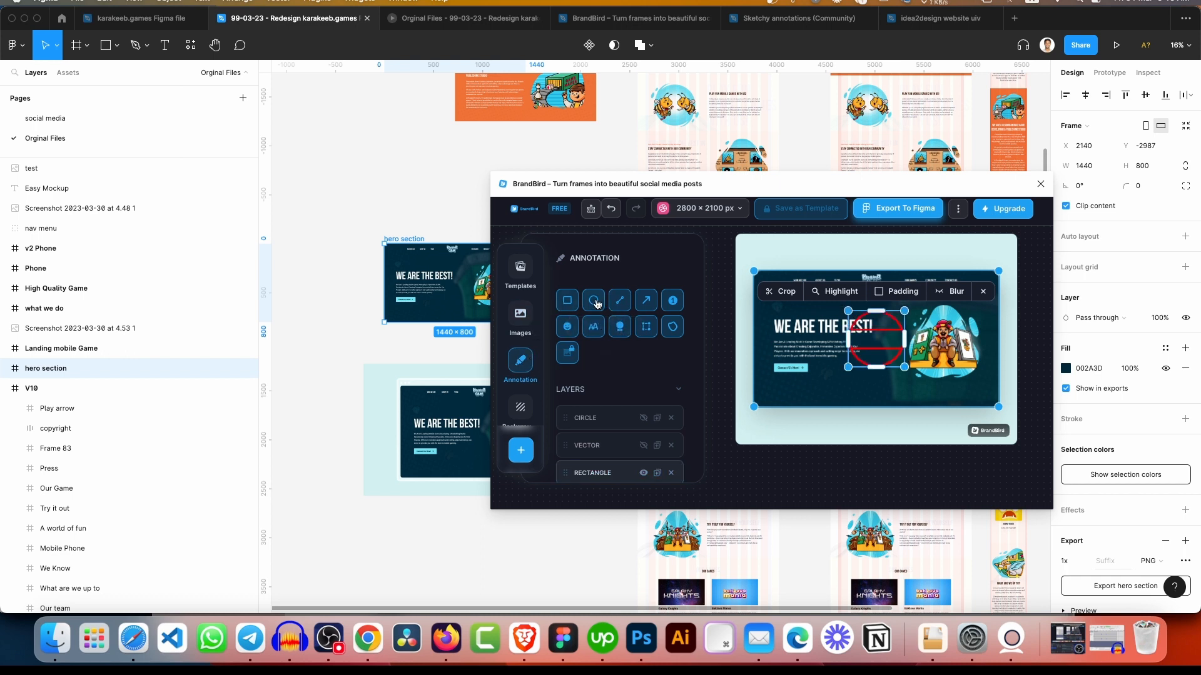
{"action": "key", "text": "super+z"}
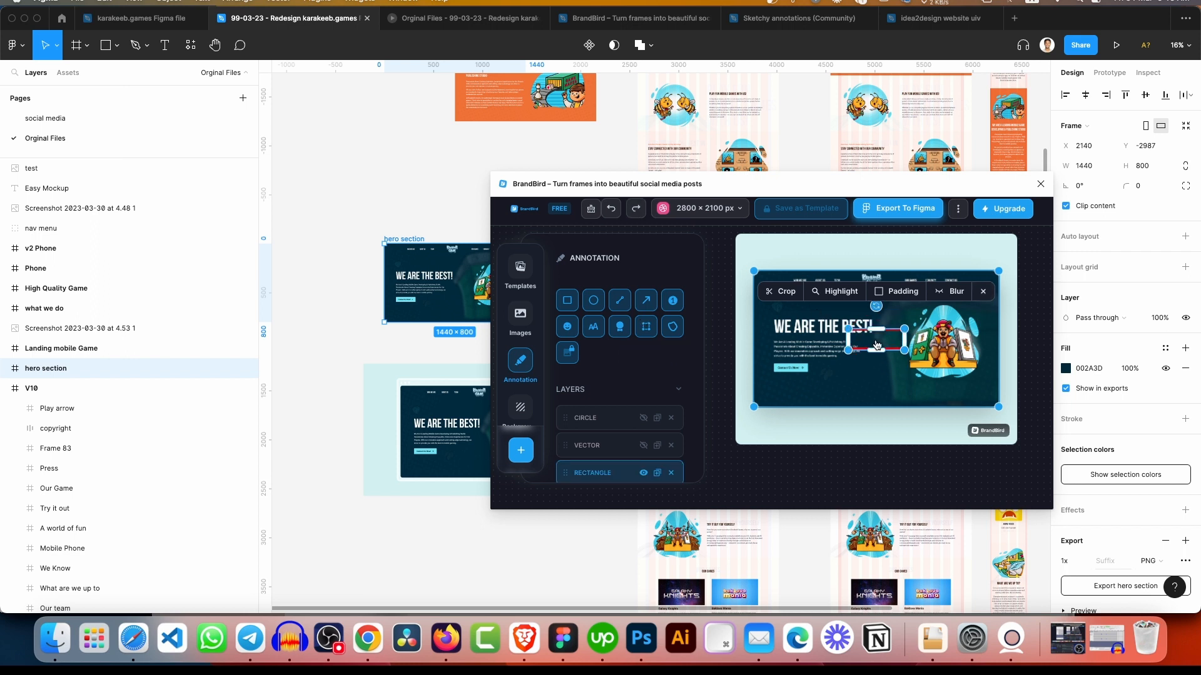
{"action": "left_click_drag", "start_coordinate": [863, 331], "coordinate": [871, 355]}
{"action": "key", "text": "BackSpace"}
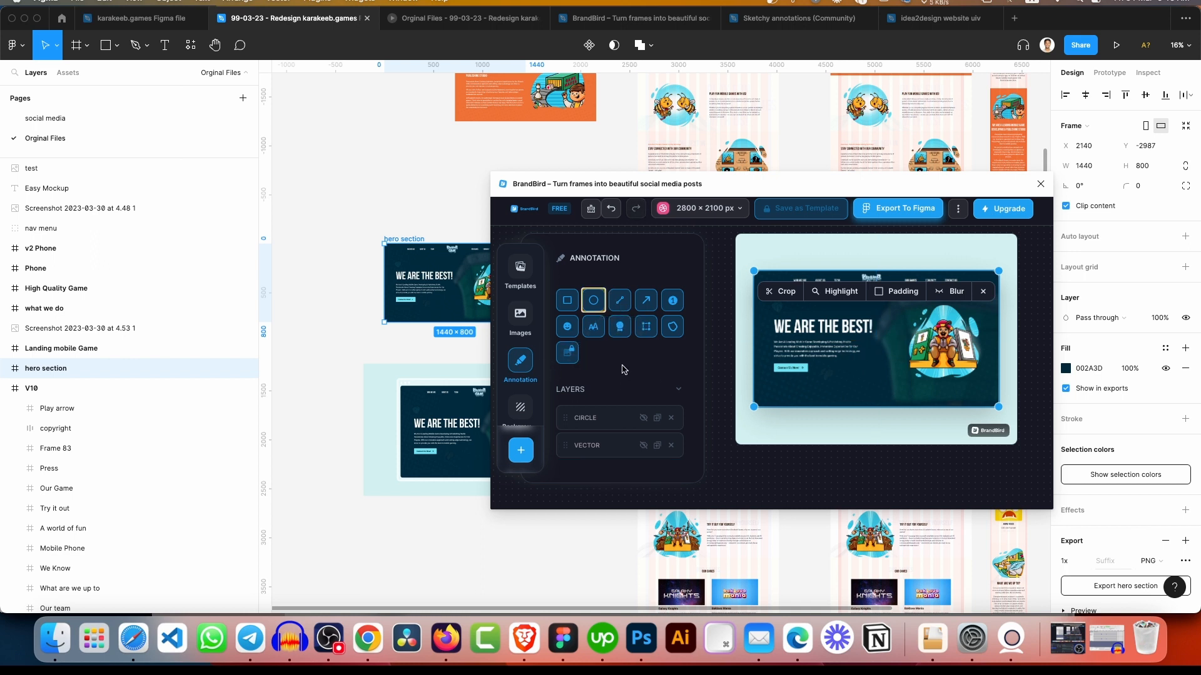
Try out the mesh gradient background and a couple of random "Surprise me" backgrounds
{"action": "left_click", "coordinate": [519, 407]}
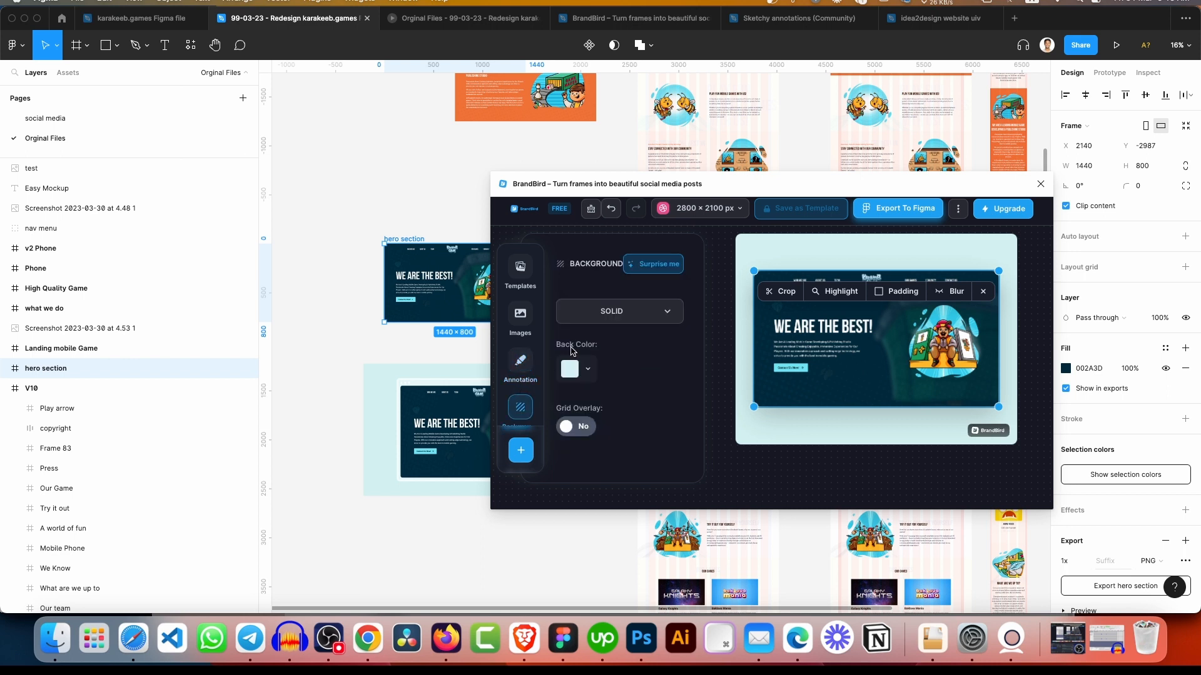
{"action": "left_click", "coordinate": [652, 308]}
{"action": "left_click", "coordinate": [638, 292]}
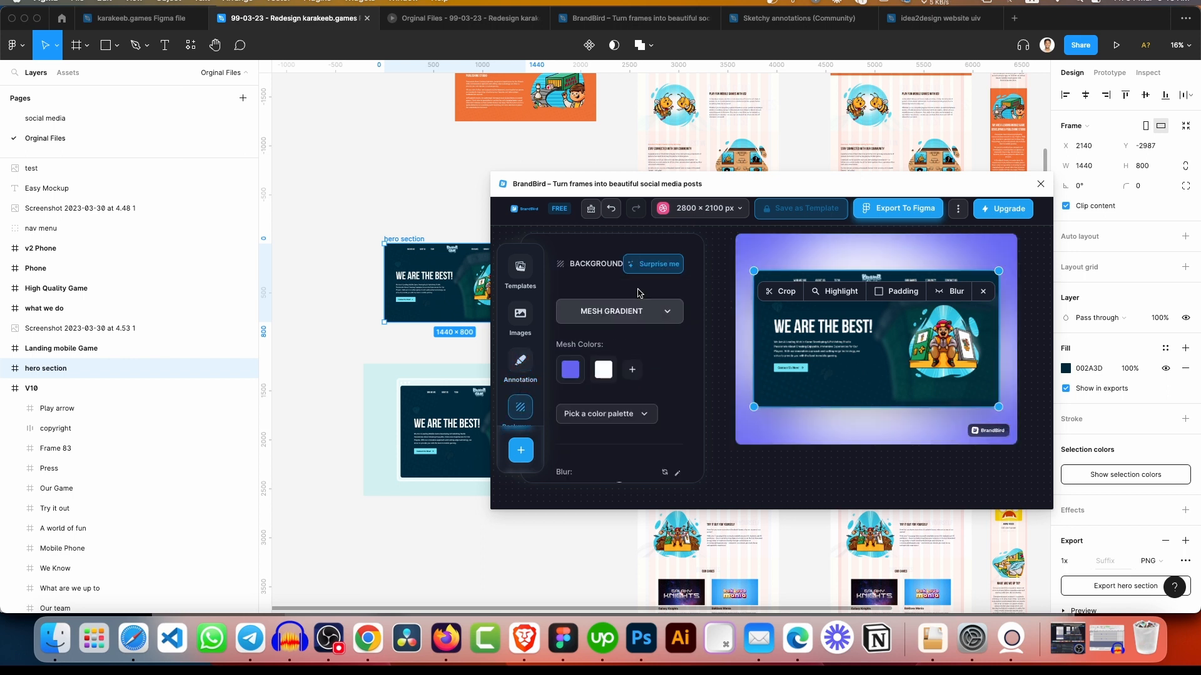
{"action": "left_click", "coordinate": [652, 270]}
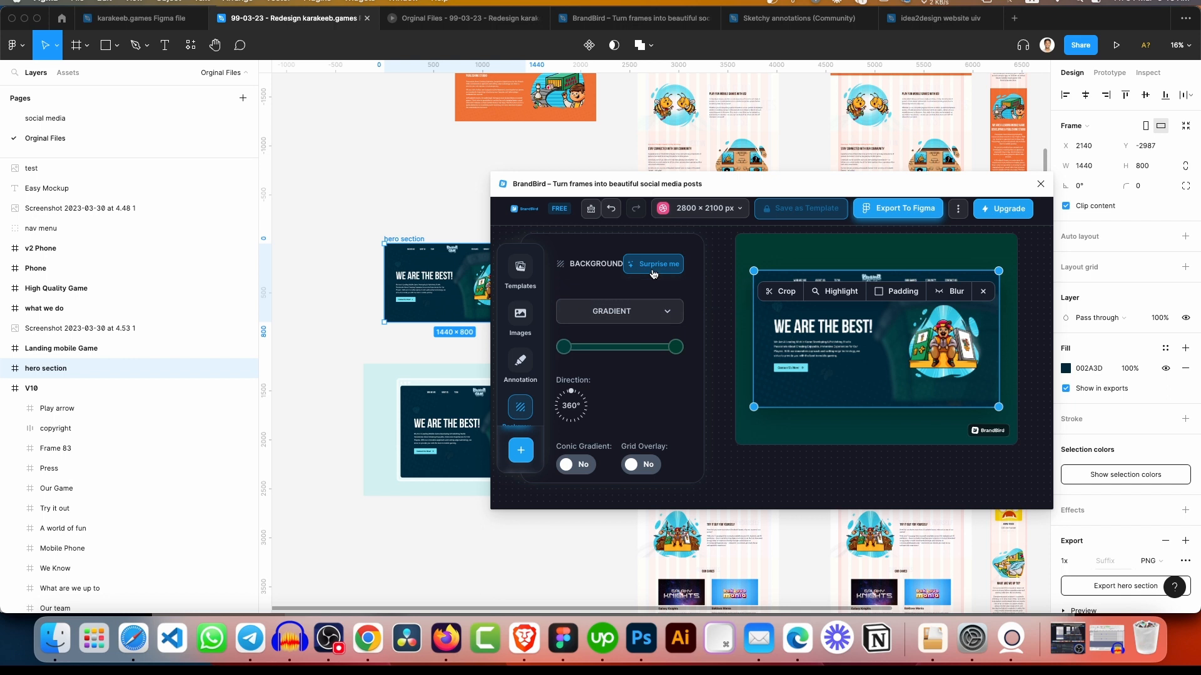
{"action": "left_click", "coordinate": [653, 274]}
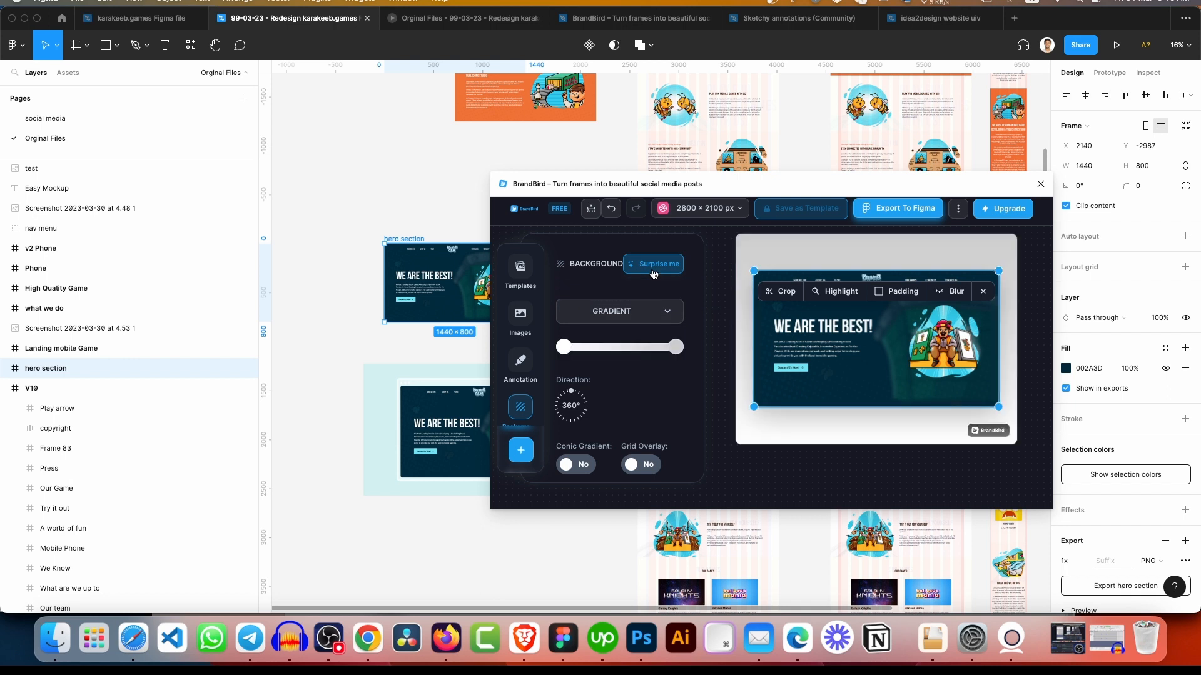
{"action": "left_click", "coordinate": [660, 313]}
{"action": "left_click", "coordinate": [731, 312]}
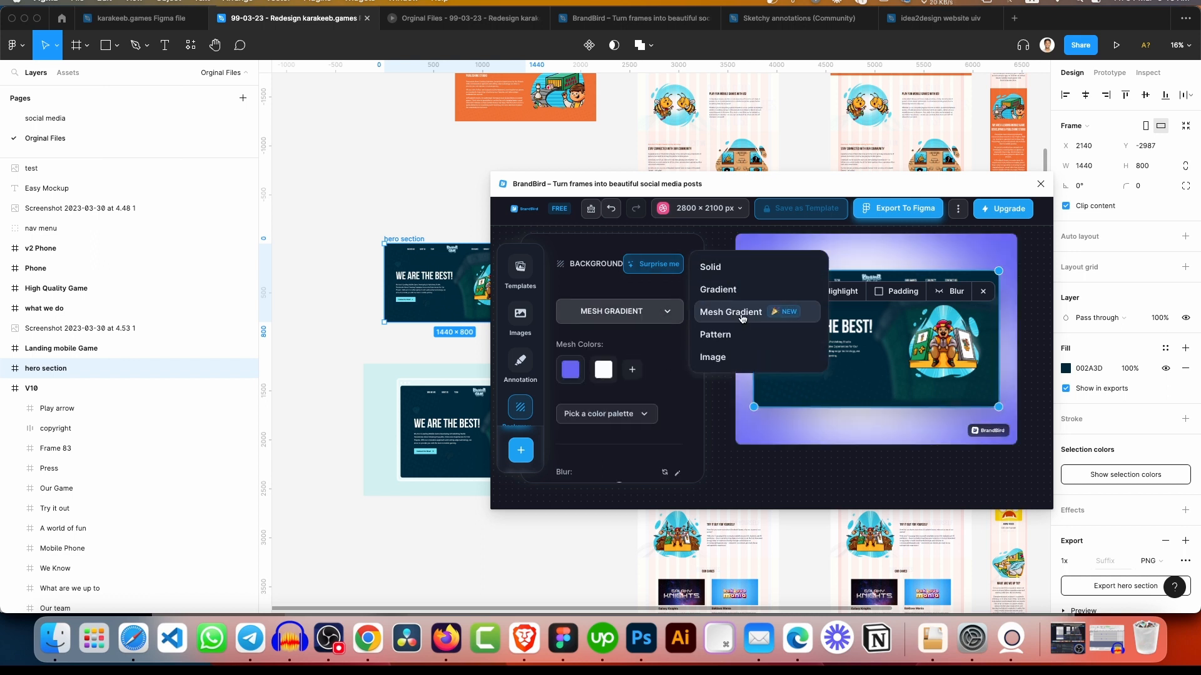
Set the background type to Gradient, try several gallery presets and apply the mint-to-lavender one
{"action": "left_click", "coordinate": [719, 290]}
{"action": "scroll", "coordinate": [632, 369], "scroll_direction": "down", "scroll_amount": 2}
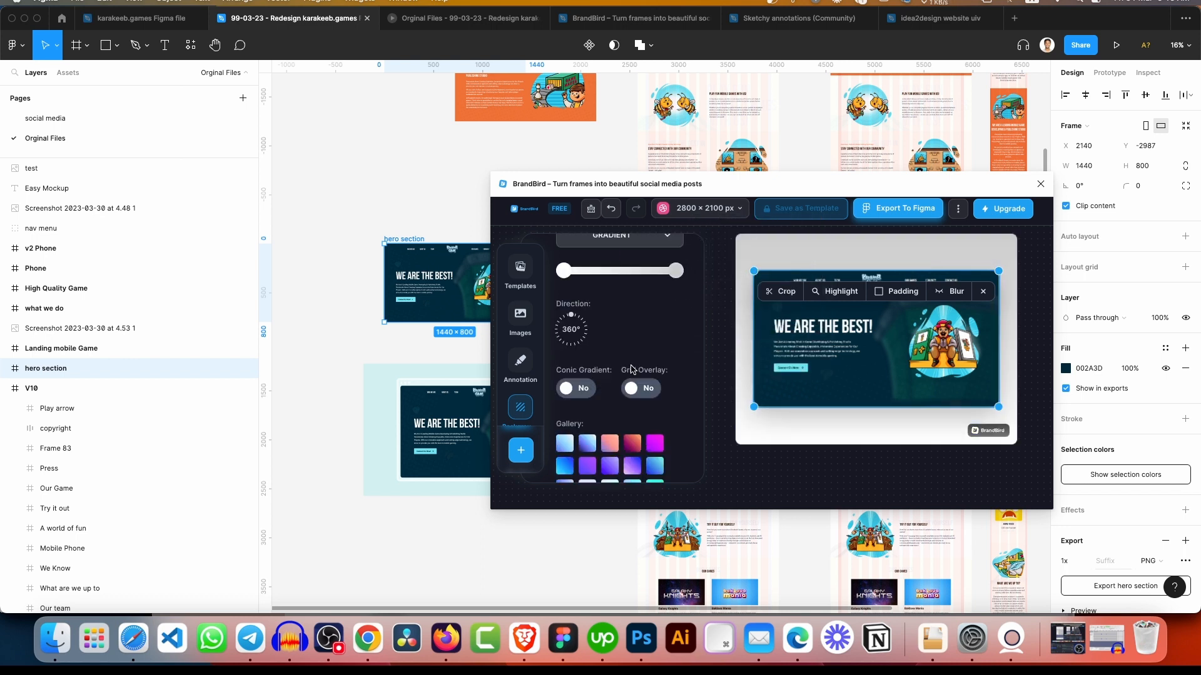
{"action": "scroll", "coordinate": [631, 369], "scroll_direction": "down", "scroll_amount": 5}
{"action": "left_click", "coordinate": [609, 293]}
{"action": "left_click", "coordinate": [606, 340]}
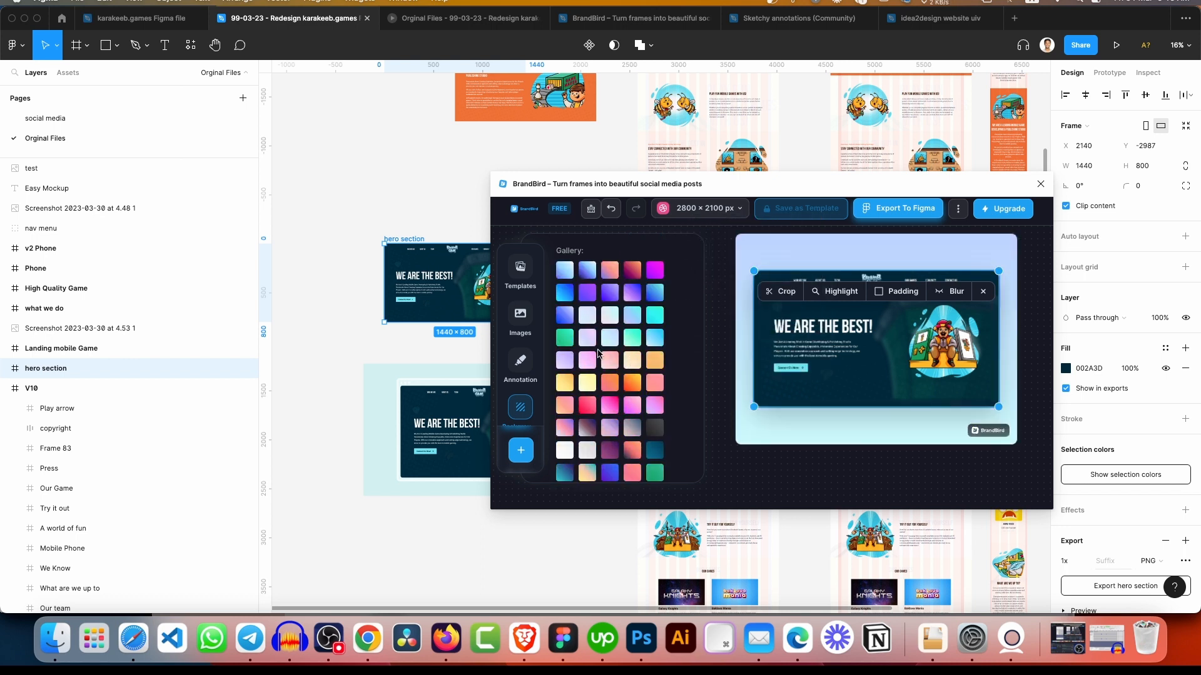
{"action": "left_click", "coordinate": [586, 363]}
{"action": "left_click", "coordinate": [616, 387]}
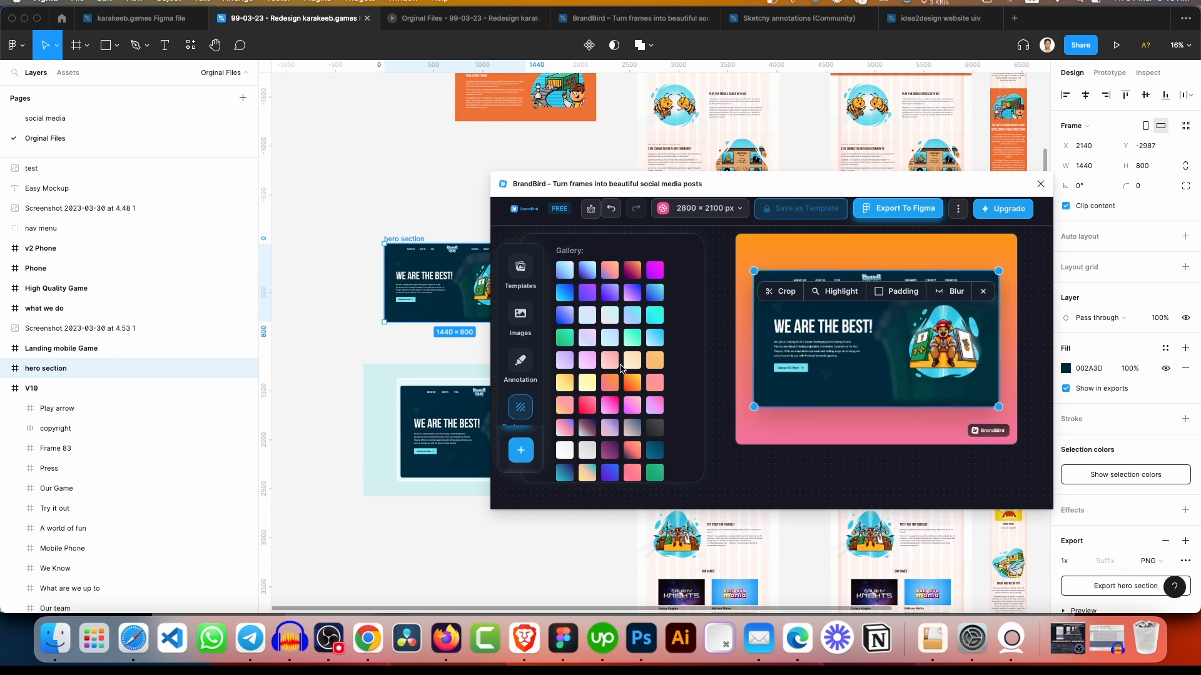
{"action": "scroll", "coordinate": [616, 372], "scroll_direction": "down", "scroll_amount": 6}
{"action": "left_click", "coordinate": [654, 276]}
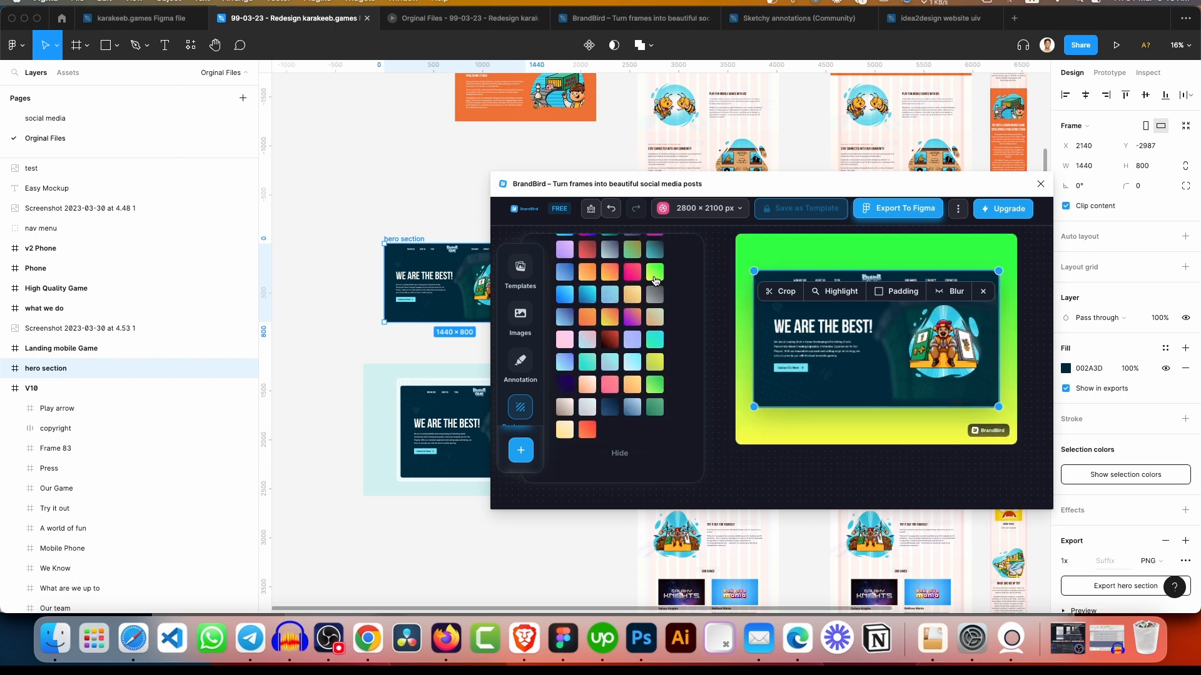
{"action": "left_click", "coordinate": [611, 364]}
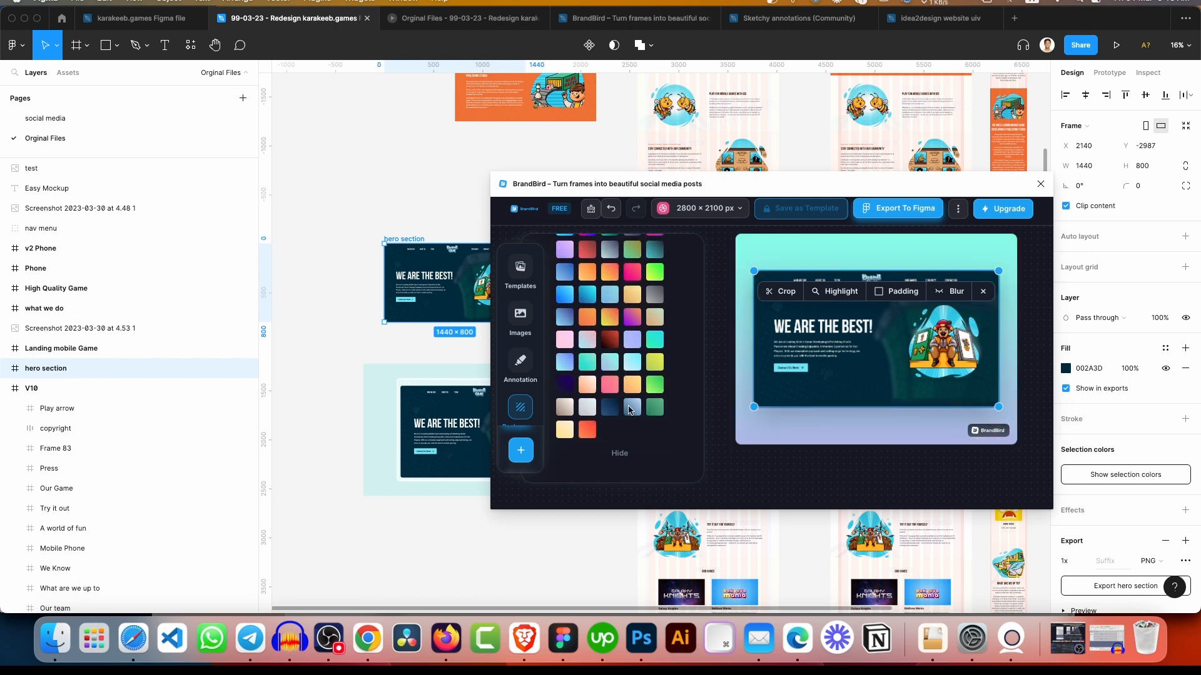
Shift the hero image slightly up and very slightly right with the X and Y position settings
{"action": "scroll", "coordinate": [520, 325], "scroll_direction": "down", "scroll_amount": 5}
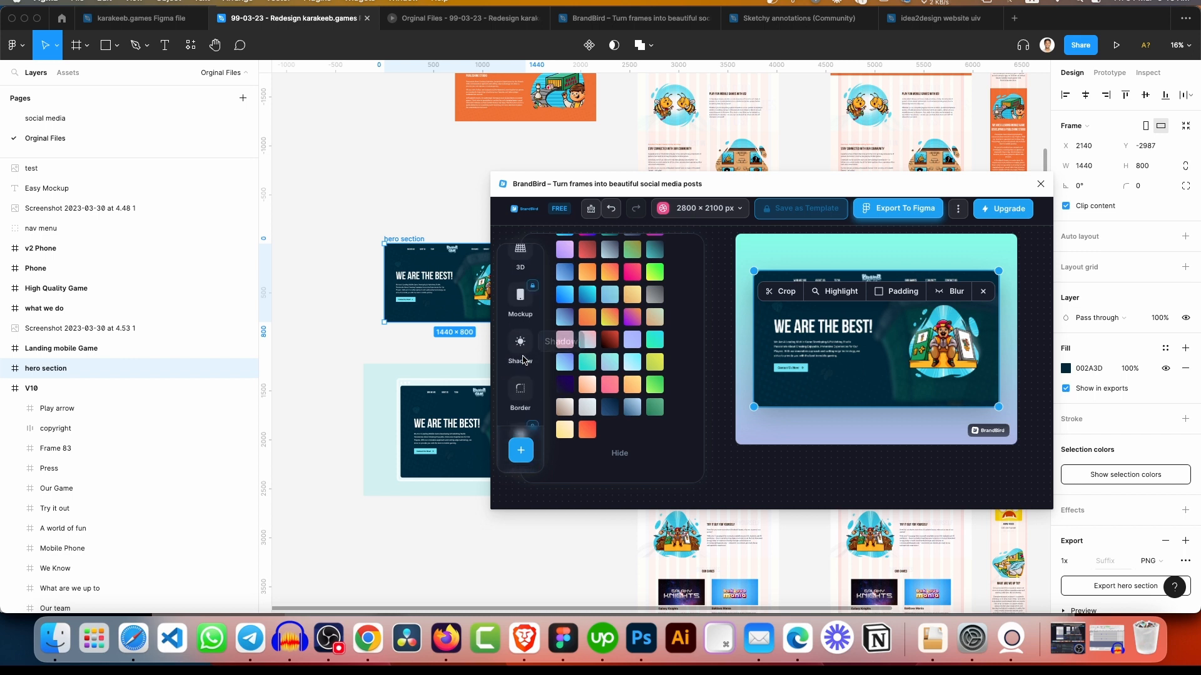
{"action": "scroll", "coordinate": [521, 271], "scroll_direction": "up", "scroll_amount": 2}
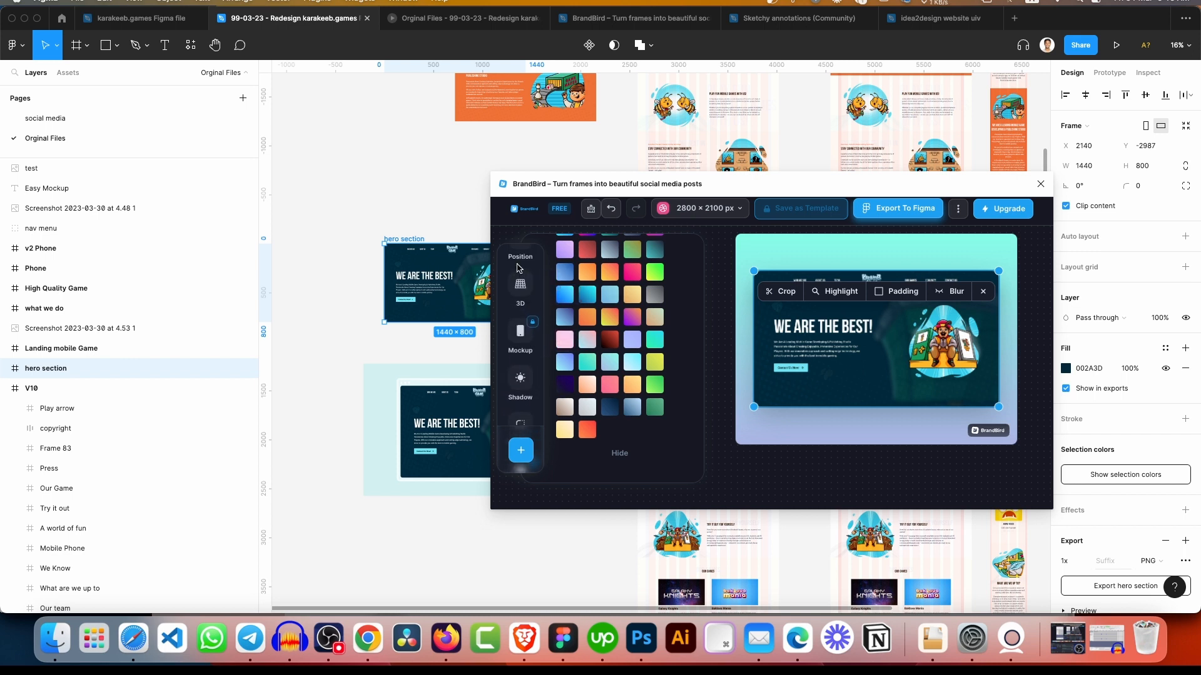
{"action": "left_click", "coordinate": [521, 273]}
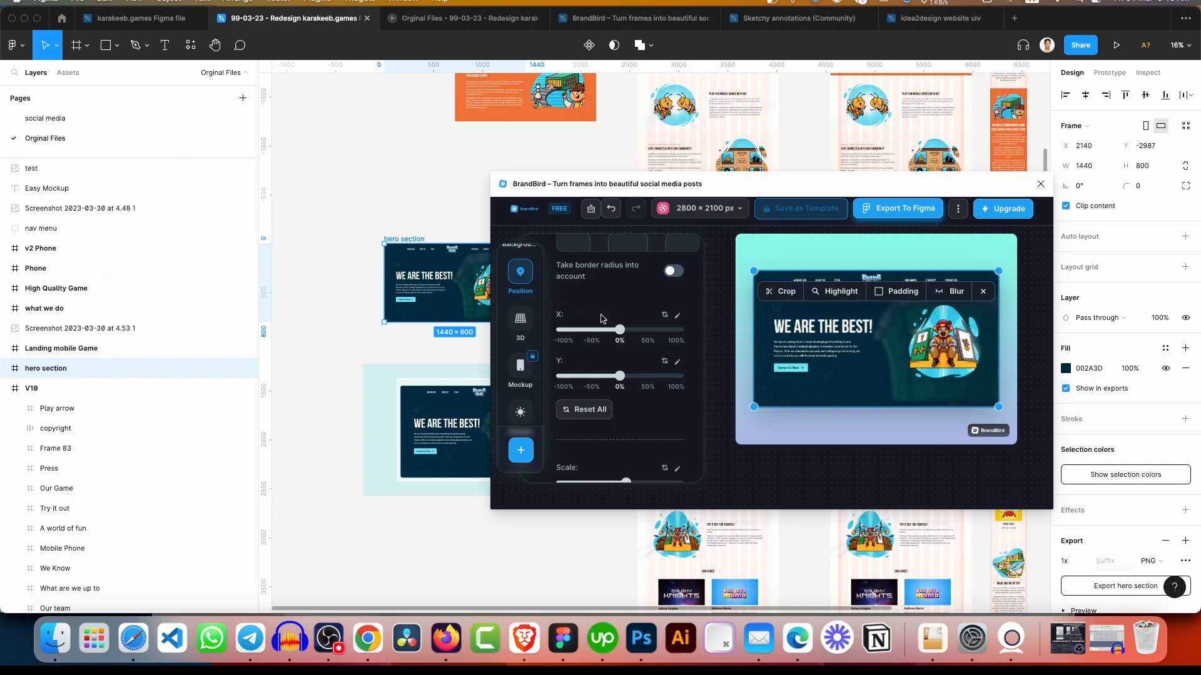
{"action": "left_click_drag", "start_coordinate": [619, 330], "coordinate": [620, 330]}
{"action": "left_click_drag", "start_coordinate": [621, 376], "coordinate": [614, 376]}
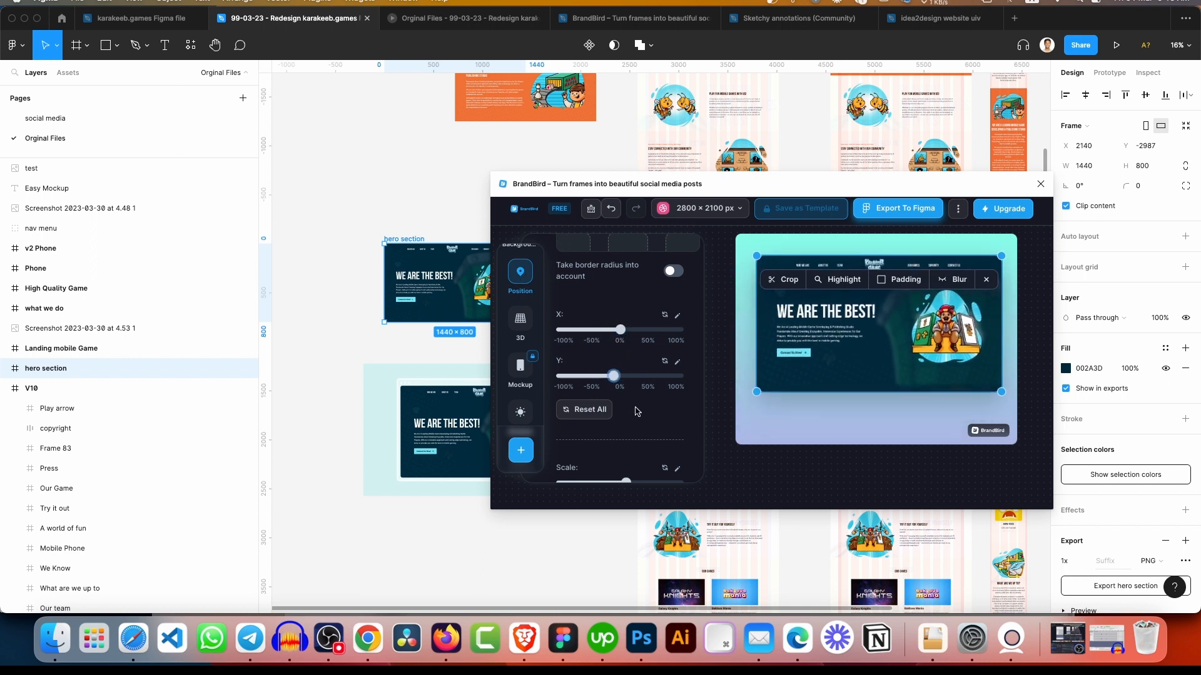
Slightly lower the 3D effect intensity of the hero image and set its X tilt to about 10°
{"action": "scroll", "coordinate": [636, 408], "scroll_direction": "down", "scroll_amount": 1}
{"action": "left_click", "coordinate": [522, 321]}
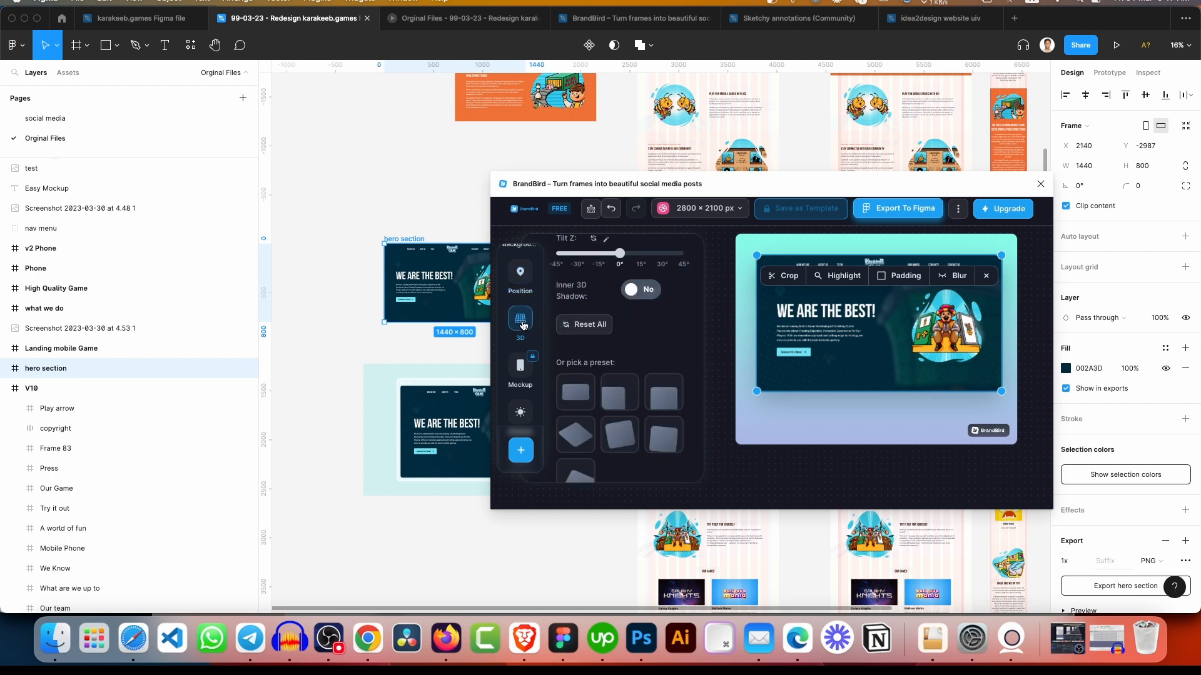
{"action": "scroll", "coordinate": [597, 326], "scroll_direction": "down", "scroll_amount": 2}
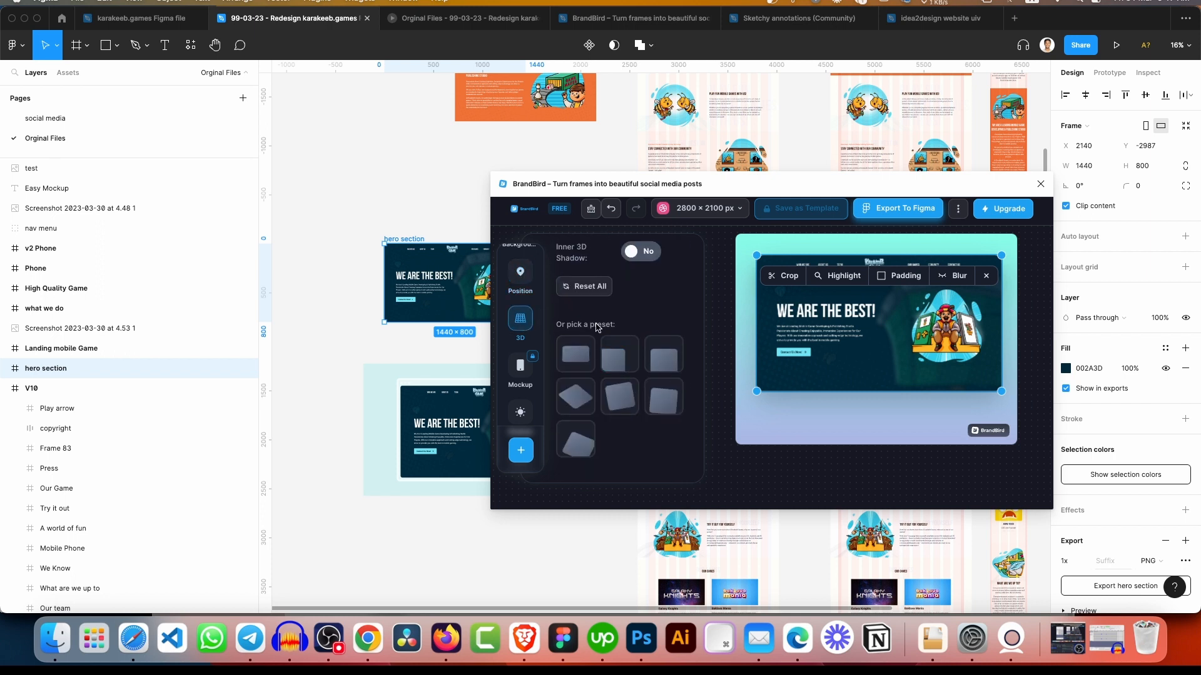
{"action": "scroll", "coordinate": [600, 346], "scroll_direction": "up", "scroll_amount": 4}
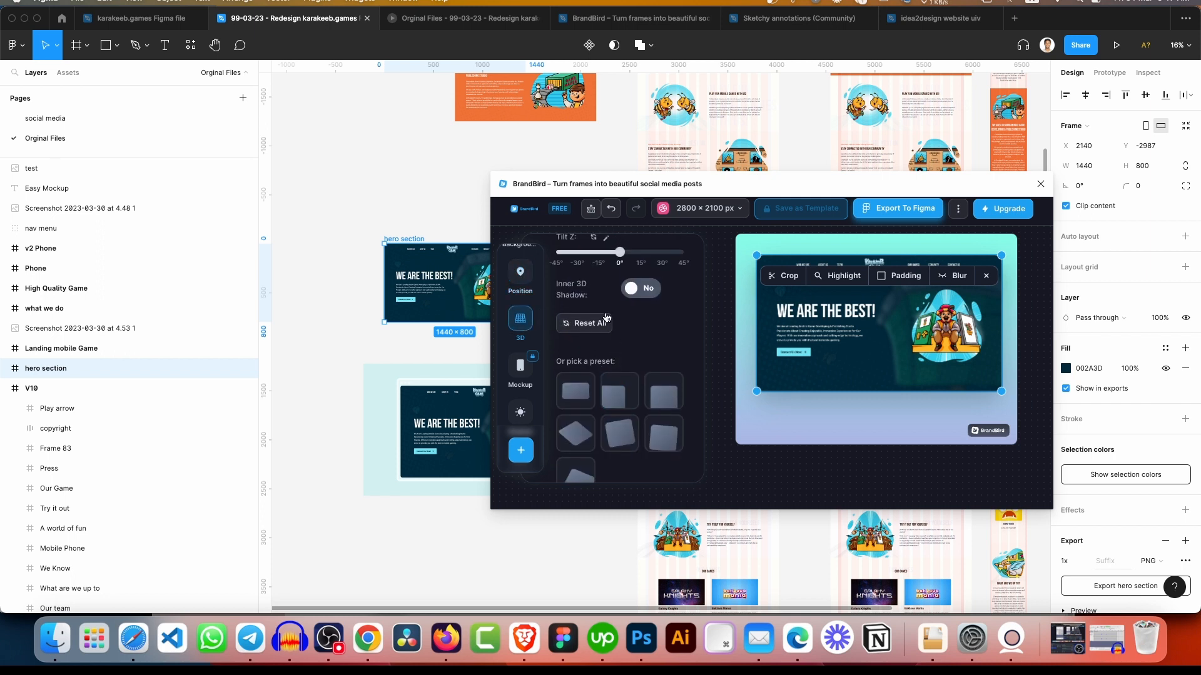
{"action": "scroll", "coordinate": [604, 302], "scroll_direction": "up", "scroll_amount": 6}
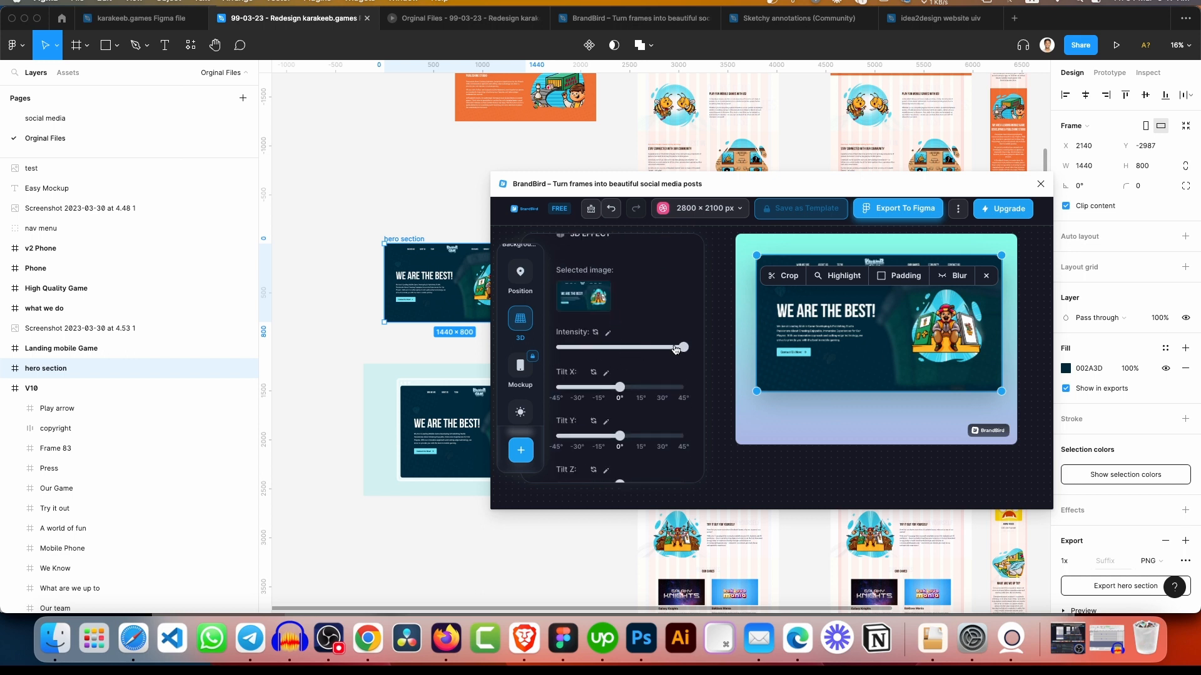
{"action": "left_click_drag", "start_coordinate": [675, 350], "coordinate": [667, 349]}
{"action": "left_click_drag", "start_coordinate": [629, 388], "coordinate": [634, 388]}
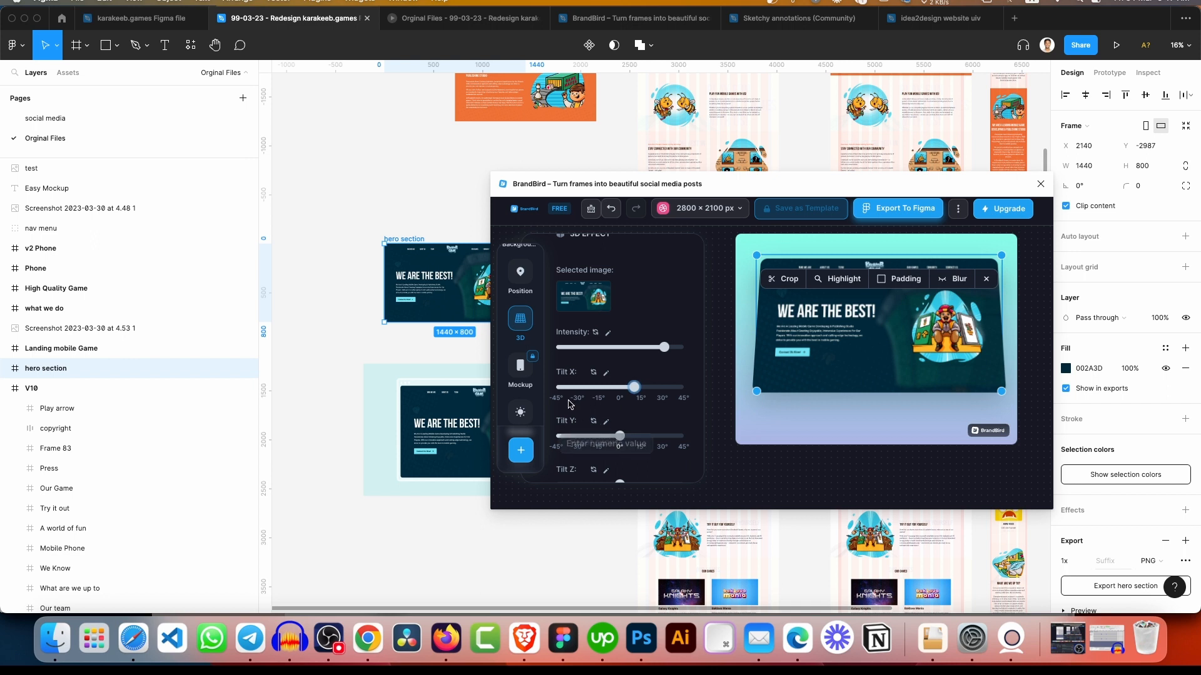
Apply the Modern Browser mockup to the hero image and change its X tilt to about -6°
{"action": "left_click", "coordinate": [520, 366]}
{"action": "scroll", "coordinate": [573, 323], "scroll_direction": "up", "scroll_amount": 2}
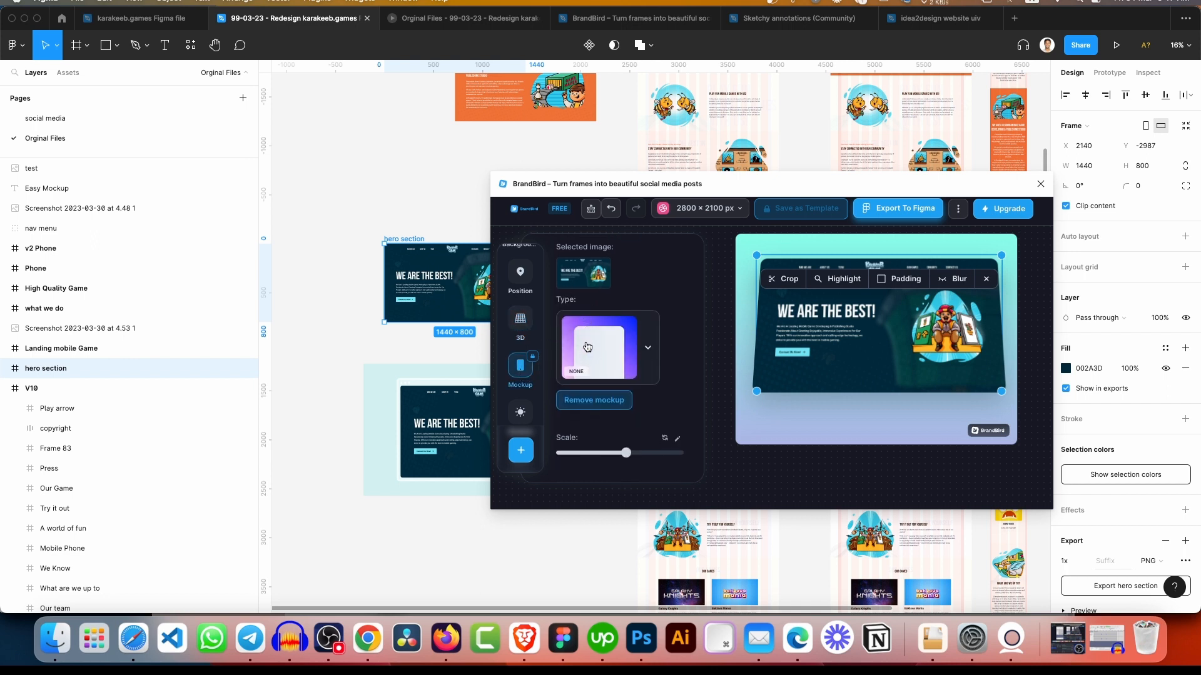
{"action": "left_click", "coordinate": [634, 379]}
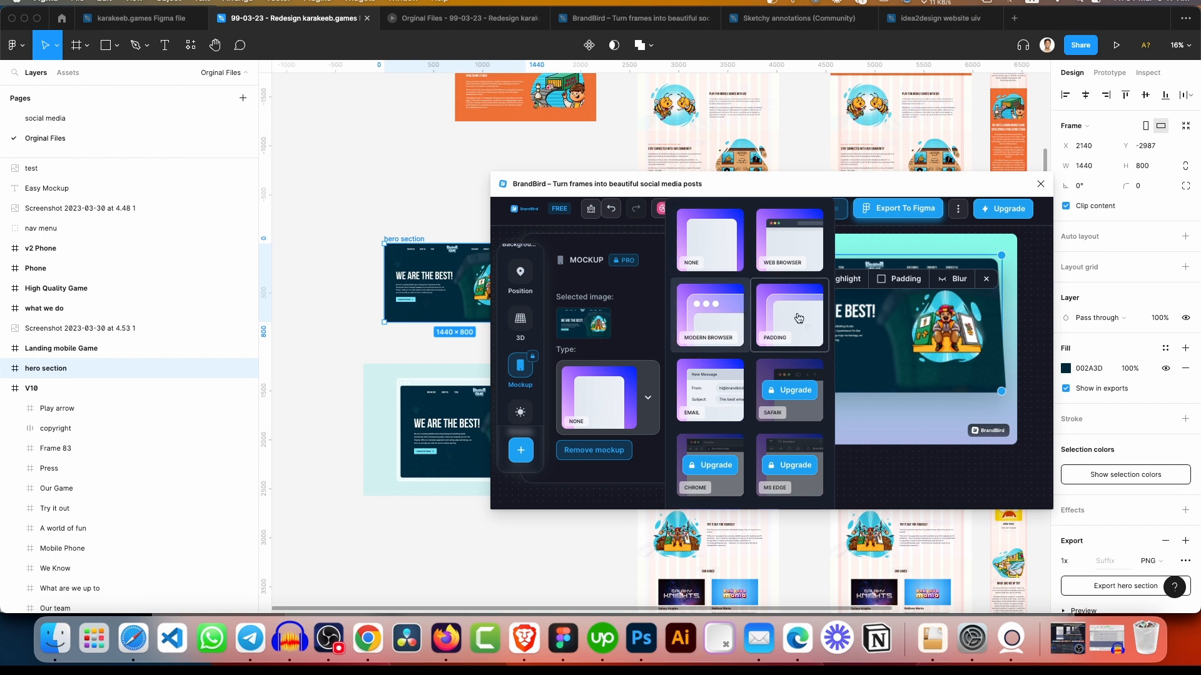
{"action": "left_click", "coordinate": [718, 313]}
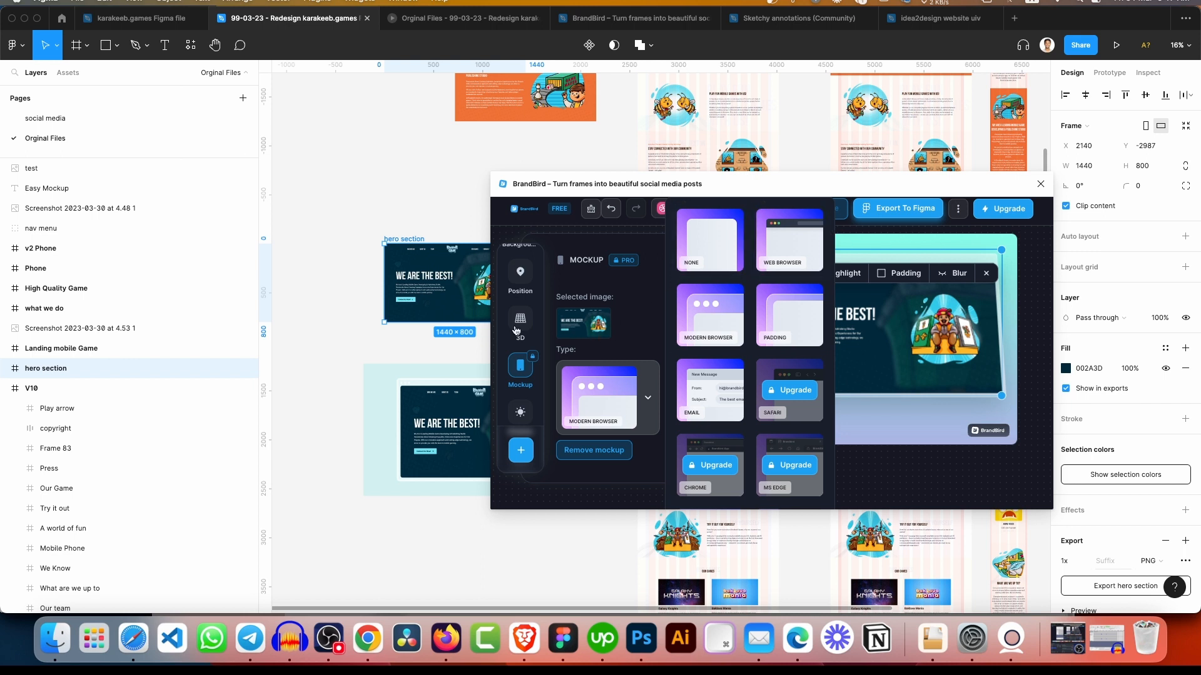
{"action": "left_click", "coordinate": [876, 241]}
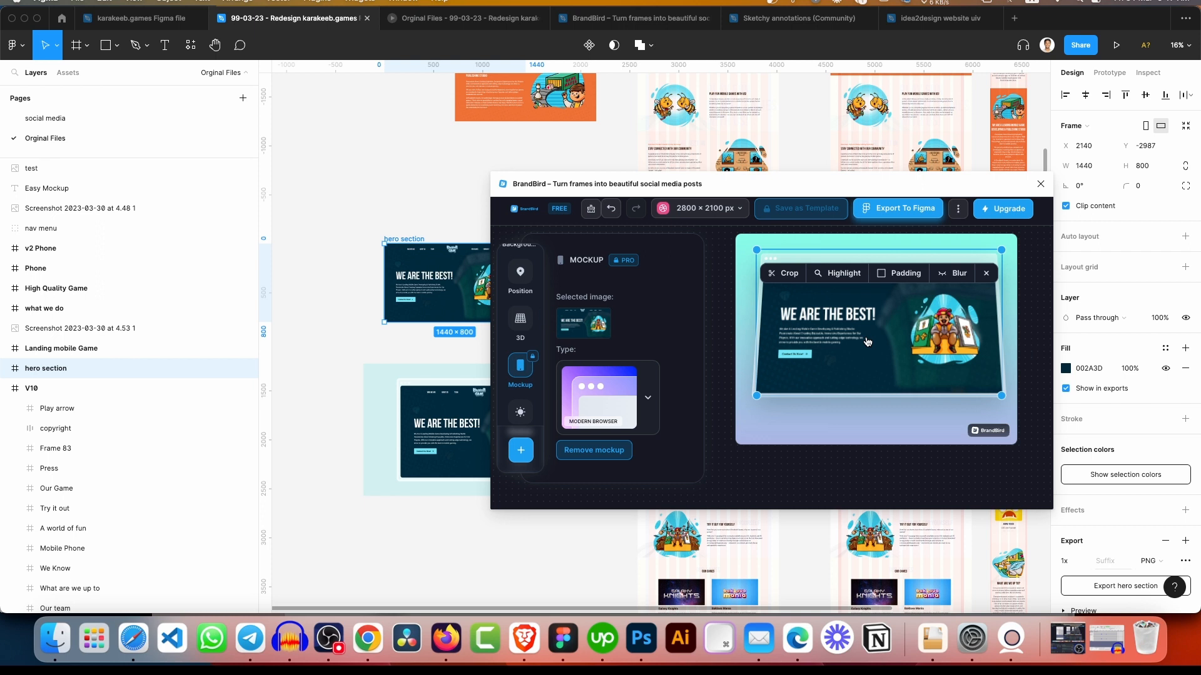
{"action": "left_click", "coordinate": [990, 274]}
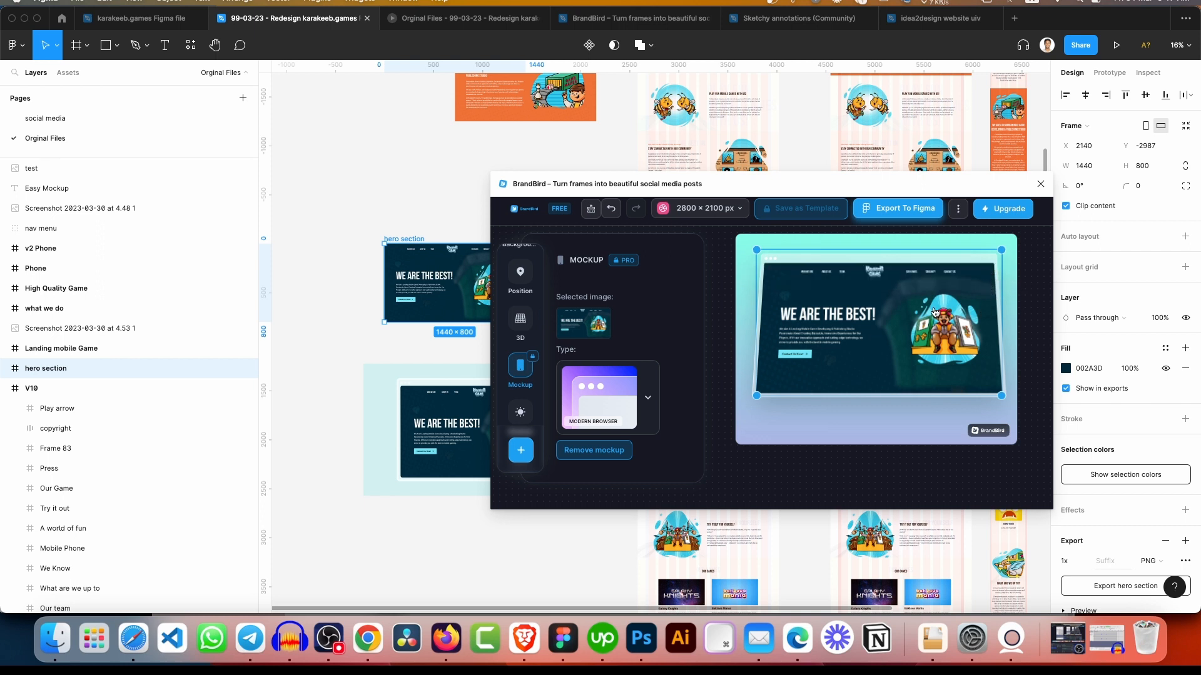
{"action": "left_click", "coordinate": [520, 320]}
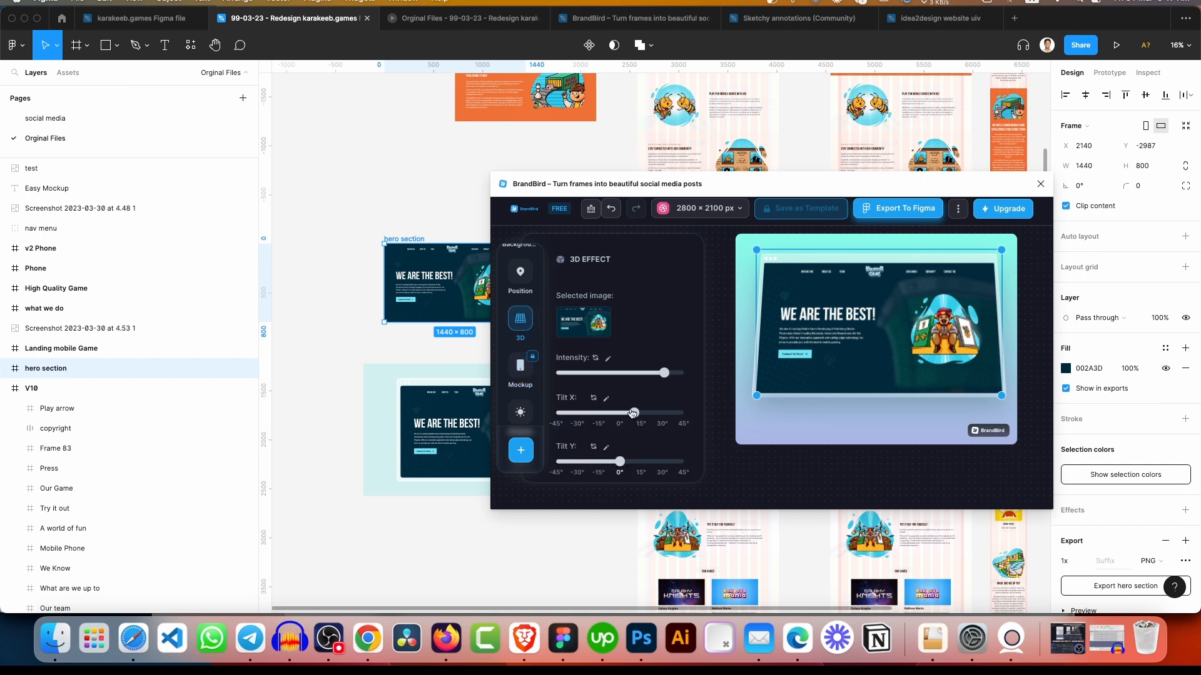
{"action": "mouse_move", "coordinate": [633, 413]}
{"action": "left_mouse_down"}
{"action": "mouse_move", "coordinate": [643, 413]}
{"action": "mouse_move", "coordinate": [615, 412]}
{"action": "left_mouse_up"}
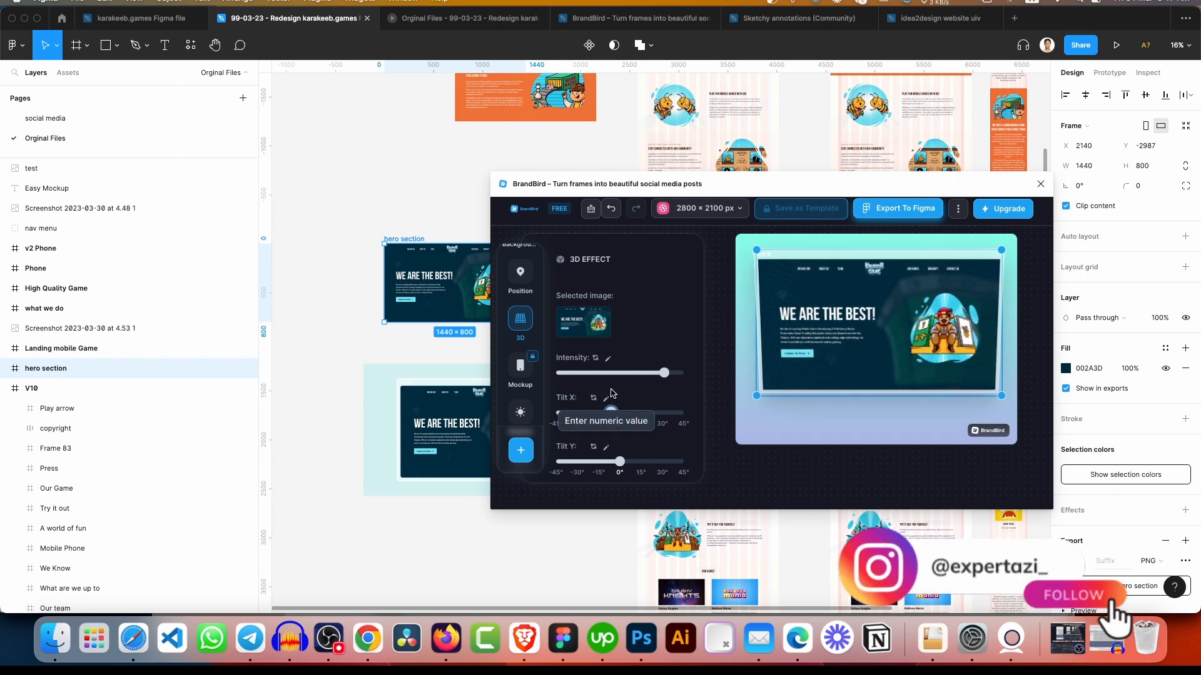
Set the hero image's shadow color to light pink, RGBA 255, 160, 160, 0.25
{"action": "scroll", "coordinate": [517, 351], "scroll_direction": "down", "scroll_amount": 1}
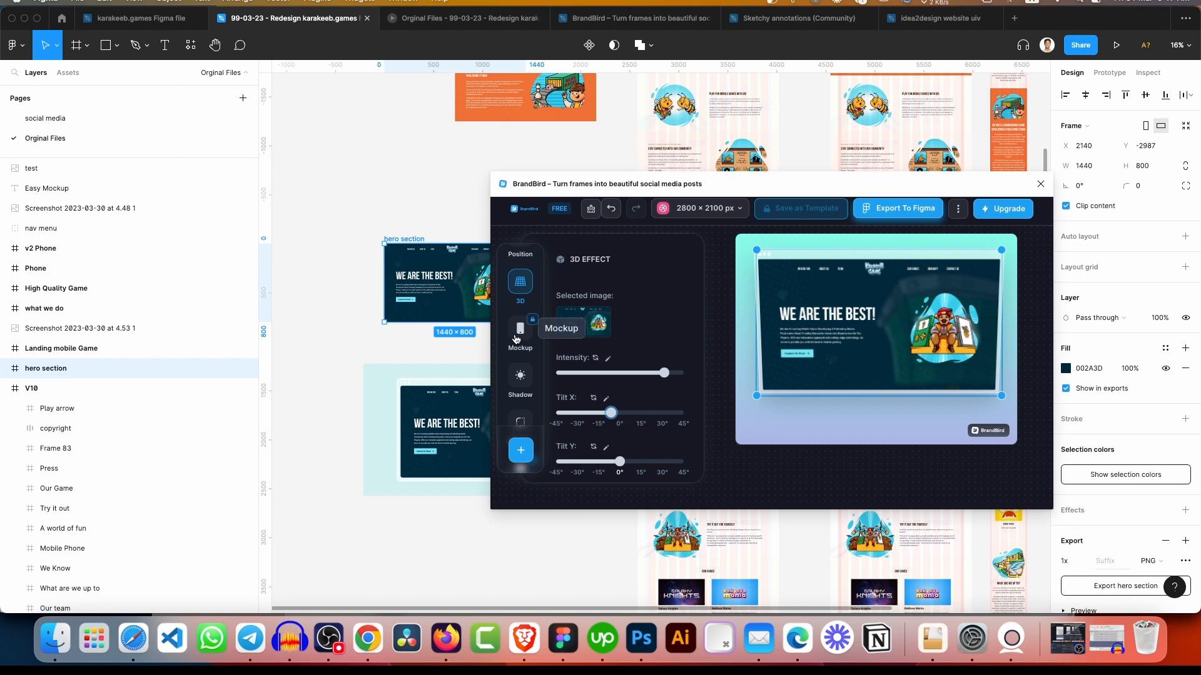
{"action": "left_click", "coordinate": [520, 375]}
{"action": "scroll", "coordinate": [610, 384], "scroll_direction": "down", "scroll_amount": 1}
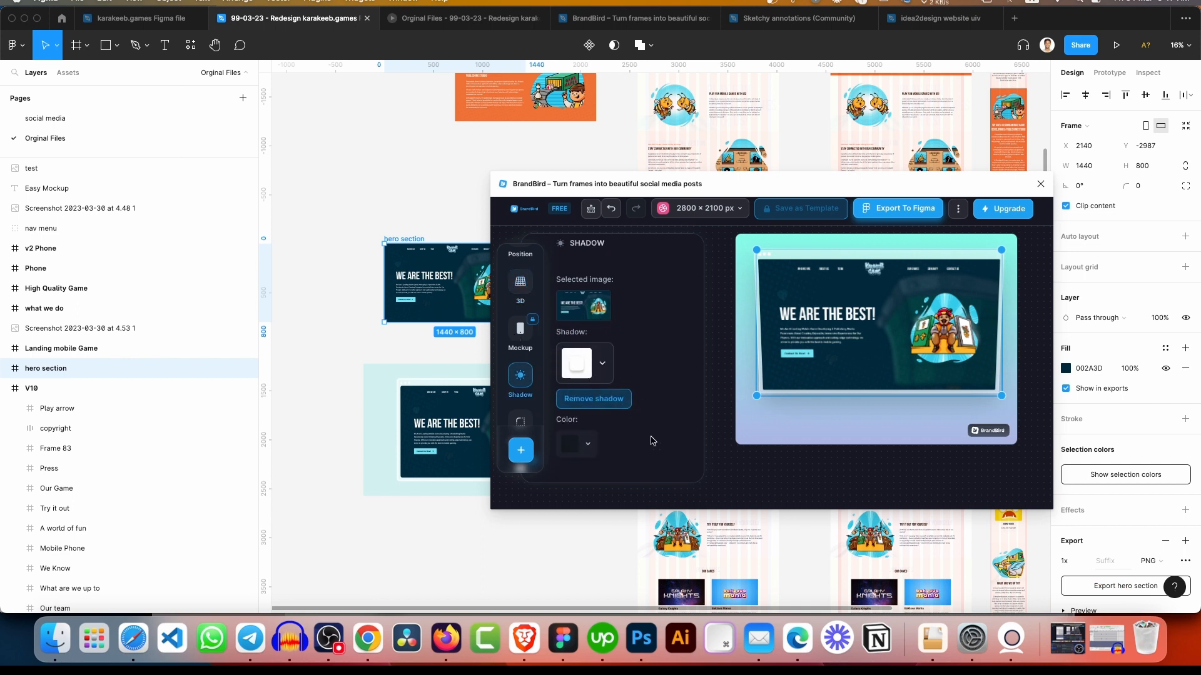
{"action": "left_click", "coordinate": [587, 446]}
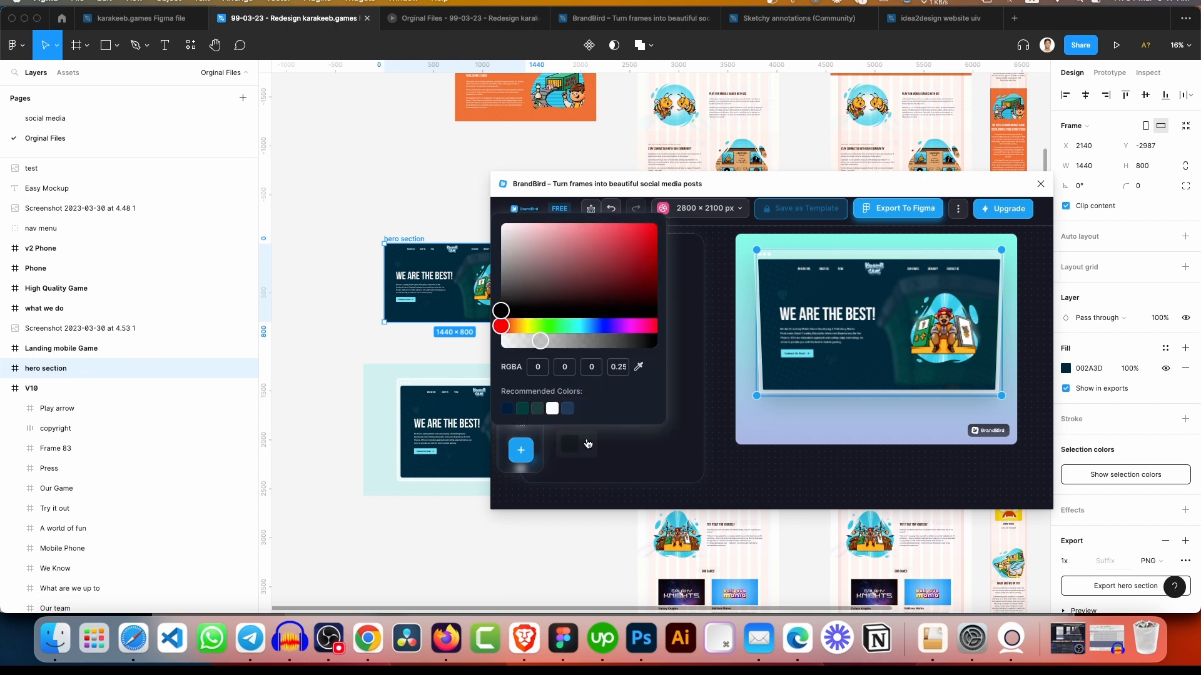
{"action": "left_click_drag", "start_coordinate": [560, 278], "coordinate": [559, 210]}
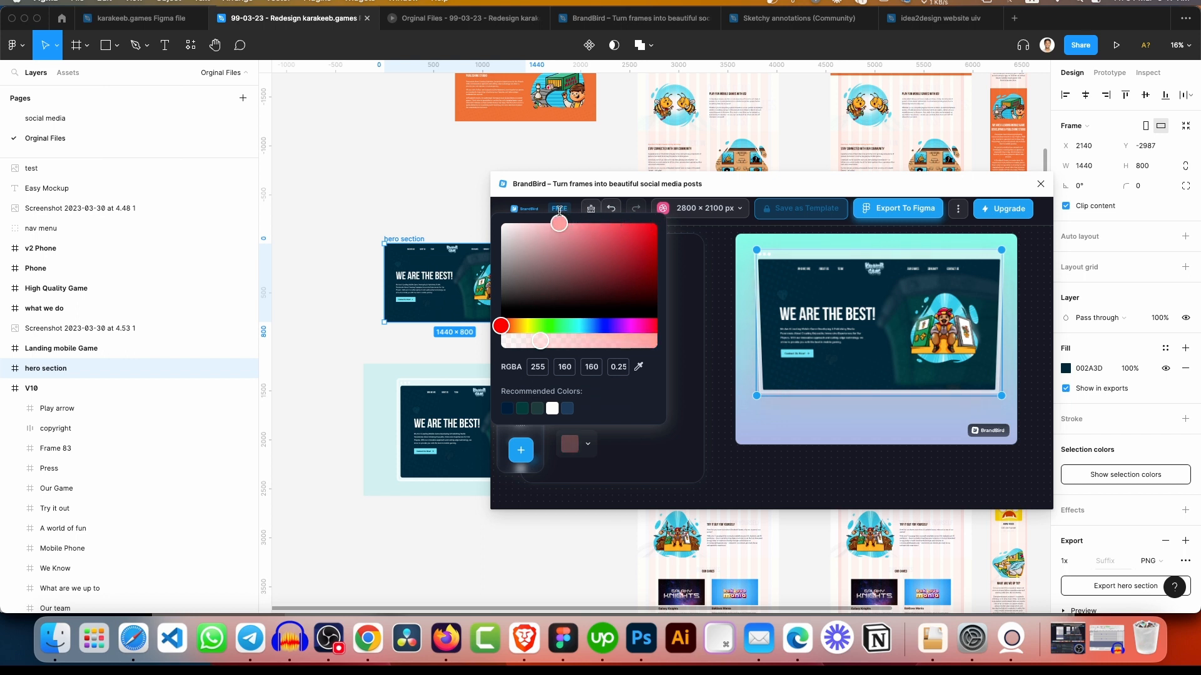
{"action": "left_click", "coordinate": [686, 445]}
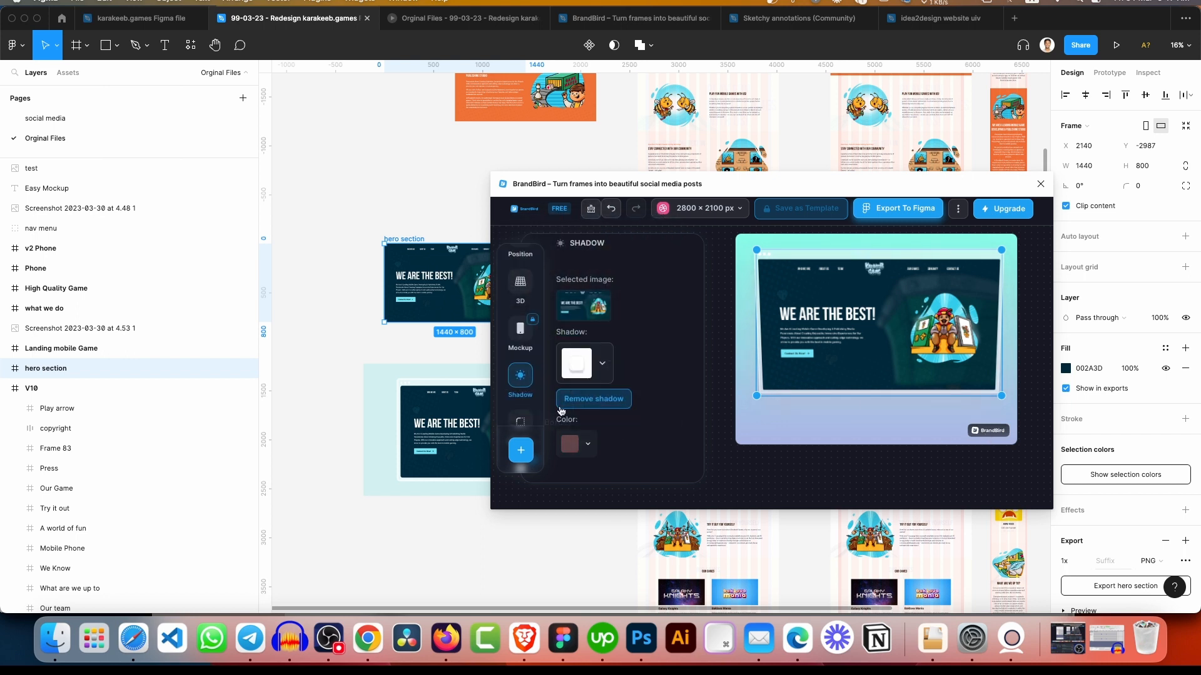
Give the hero image's border a rounder radius by applying the fourth corner preset
{"action": "scroll", "coordinate": [525, 394], "scroll_direction": "down", "scroll_amount": 2}
{"action": "left_click", "coordinate": [520, 384]}
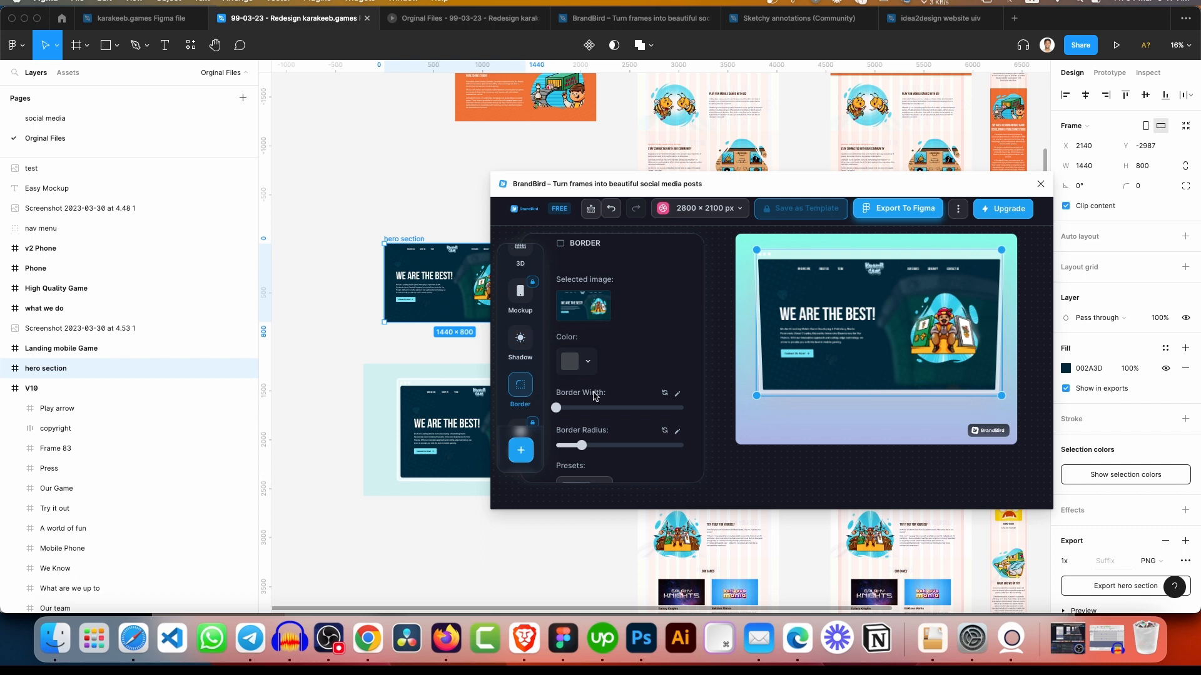
{"action": "scroll", "coordinate": [600, 398], "scroll_direction": "down", "scroll_amount": 2}
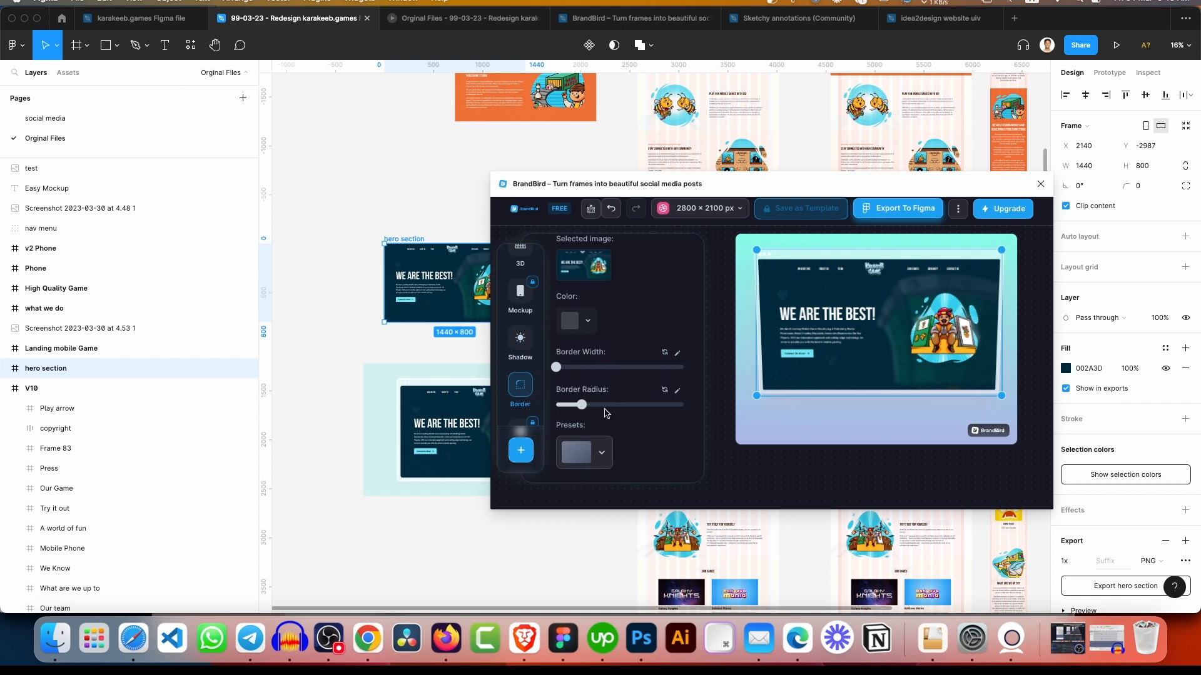
{"action": "left_click", "coordinate": [604, 450]}
{"action": "left_click", "coordinate": [644, 425]}
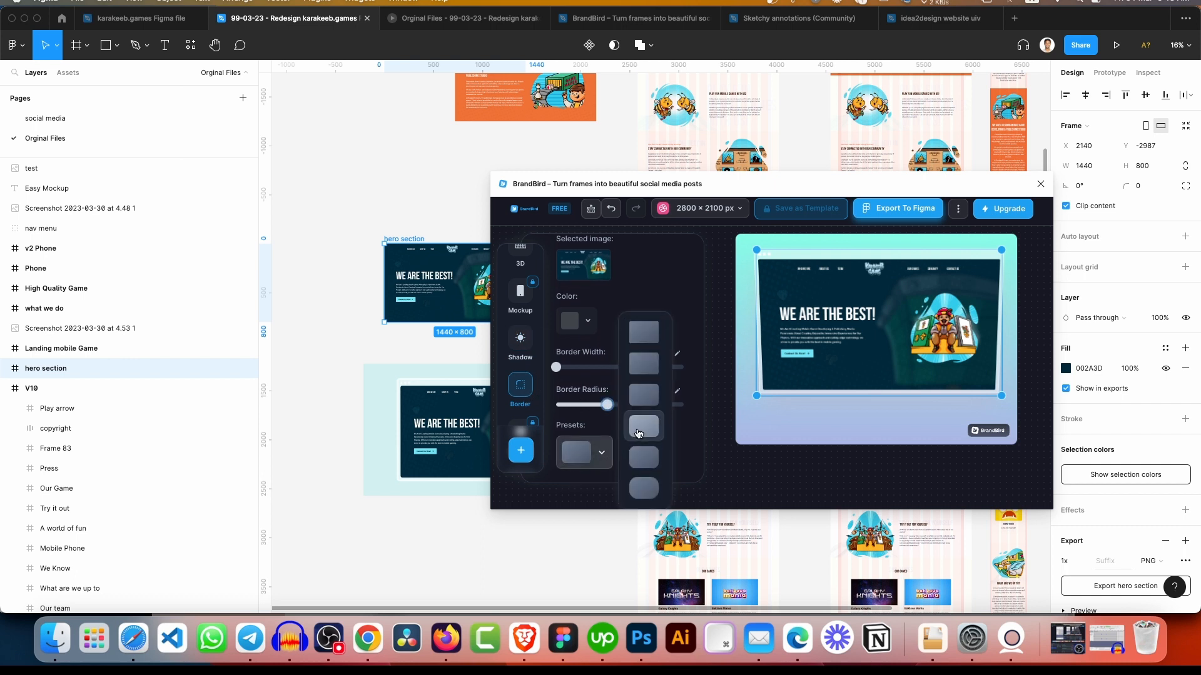
Examine the Layout, Watermark and Brands settings, the annotation tools and the Pro plan offer, and close the offer
{"action": "scroll", "coordinate": [524, 351], "scroll_direction": "down", "scroll_amount": 3}
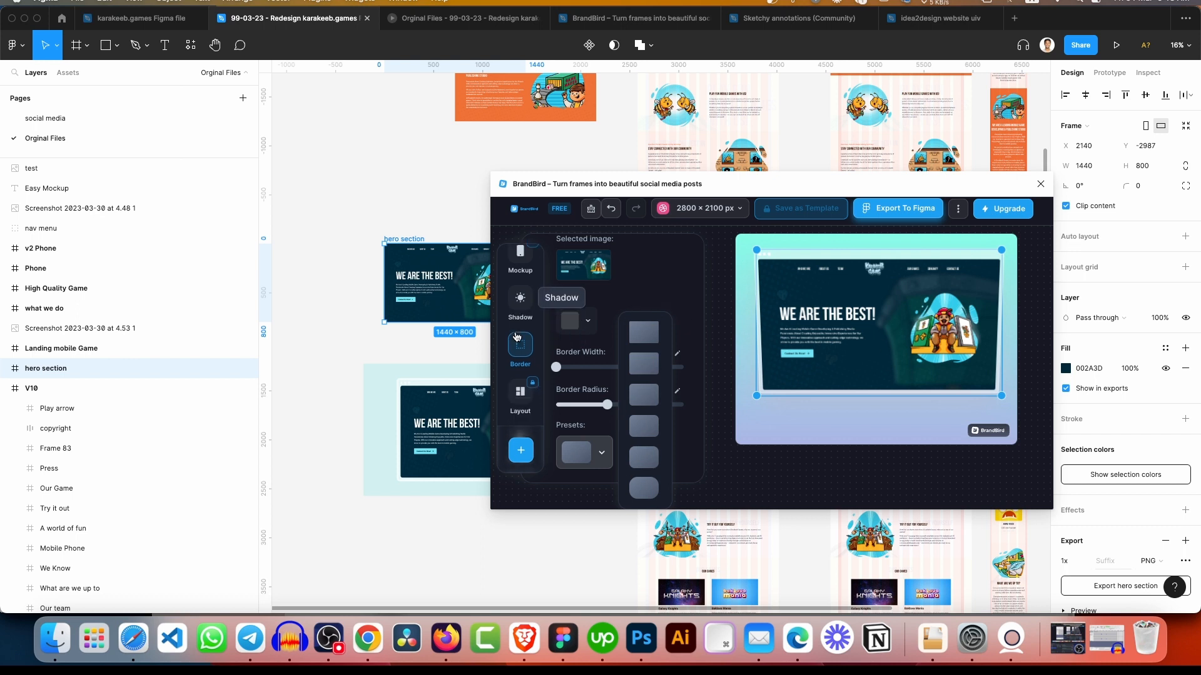
{"action": "left_click", "coordinate": [524, 351]}
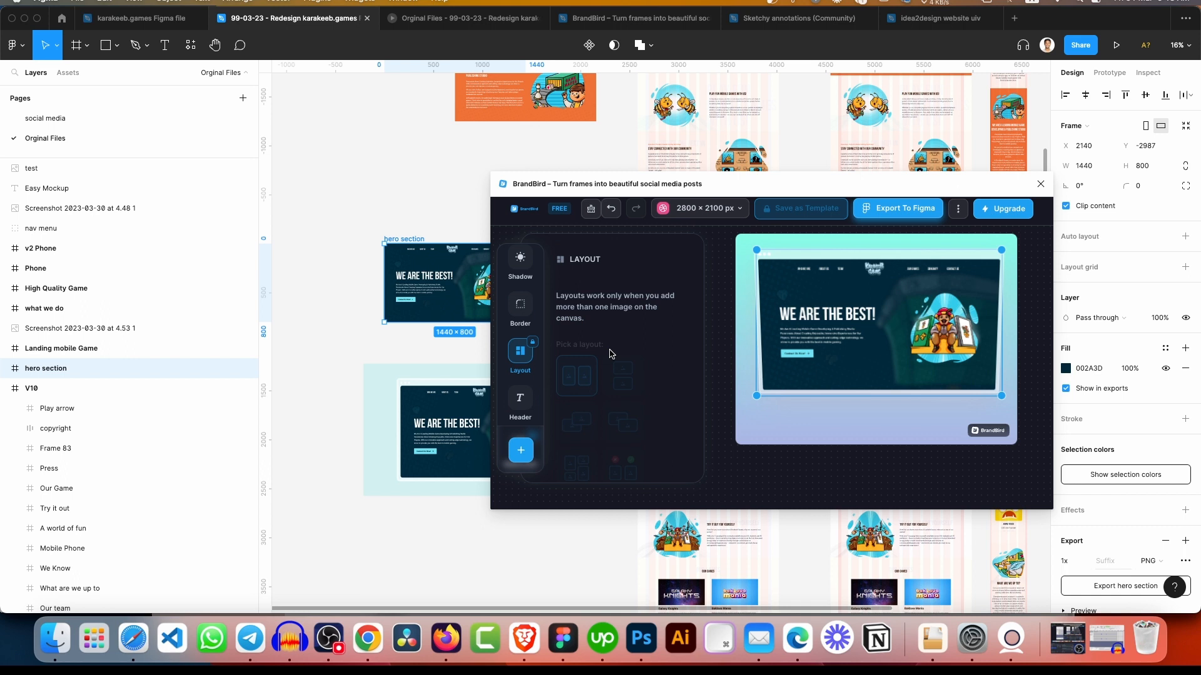
{"action": "scroll", "coordinate": [512, 369], "scroll_direction": "down", "scroll_amount": 3}
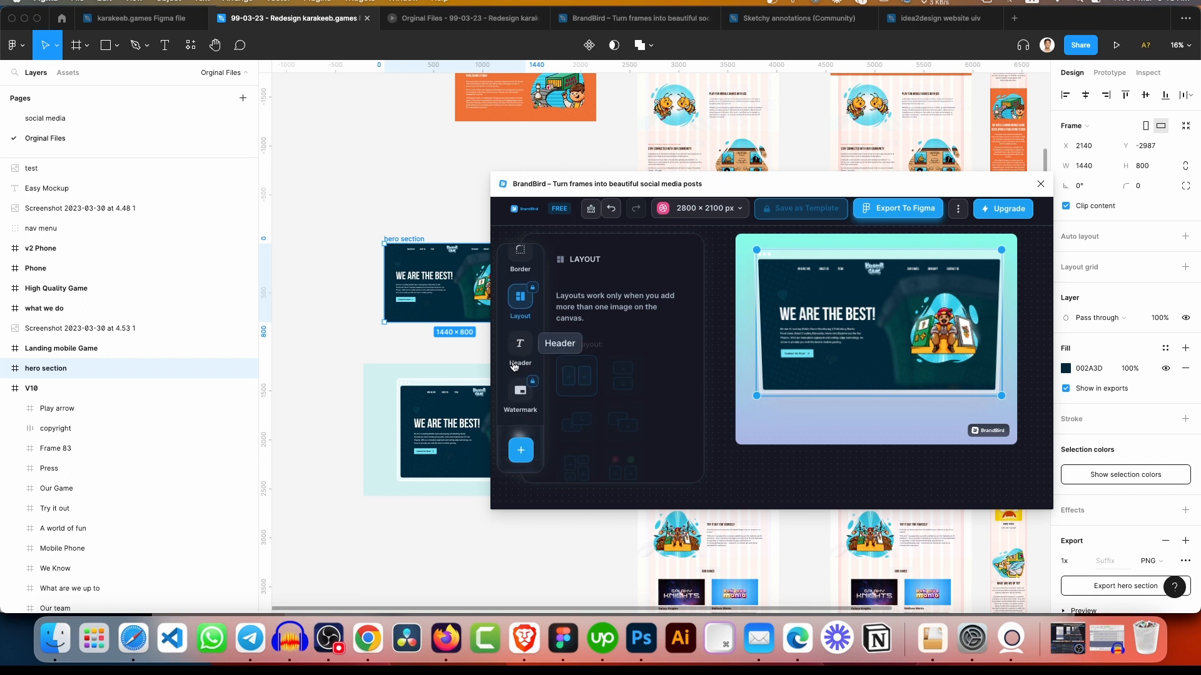
{"action": "left_click", "coordinate": [517, 370]}
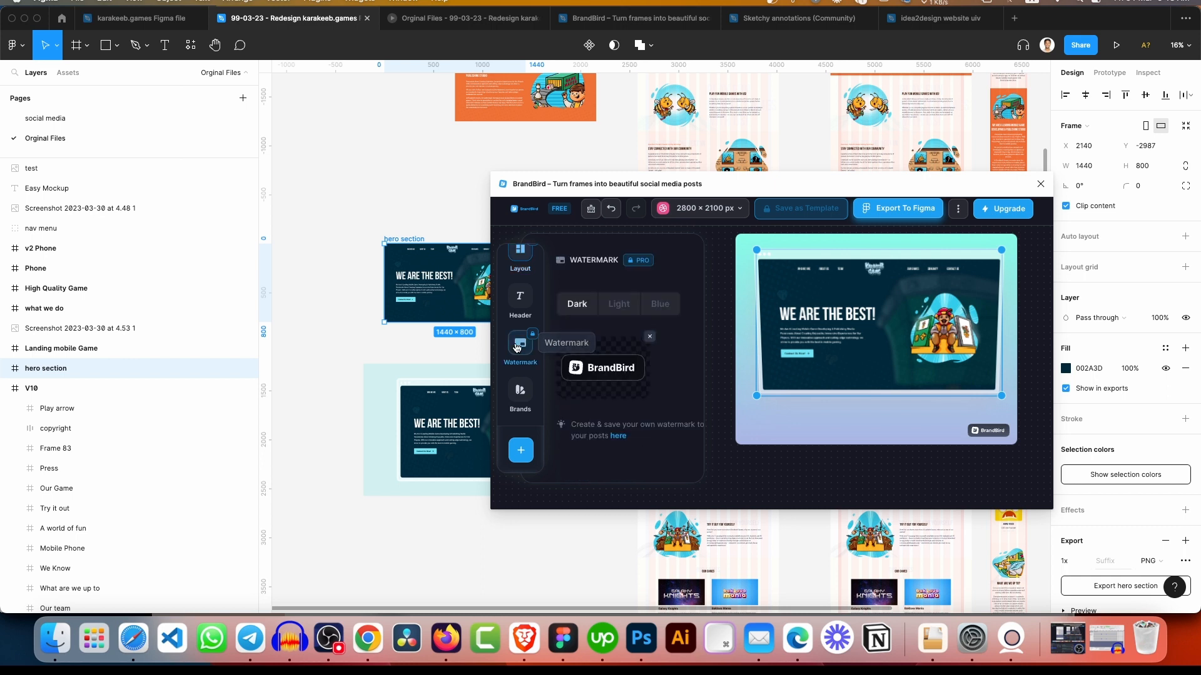
{"action": "mouse_move", "coordinate": [653, 341]}
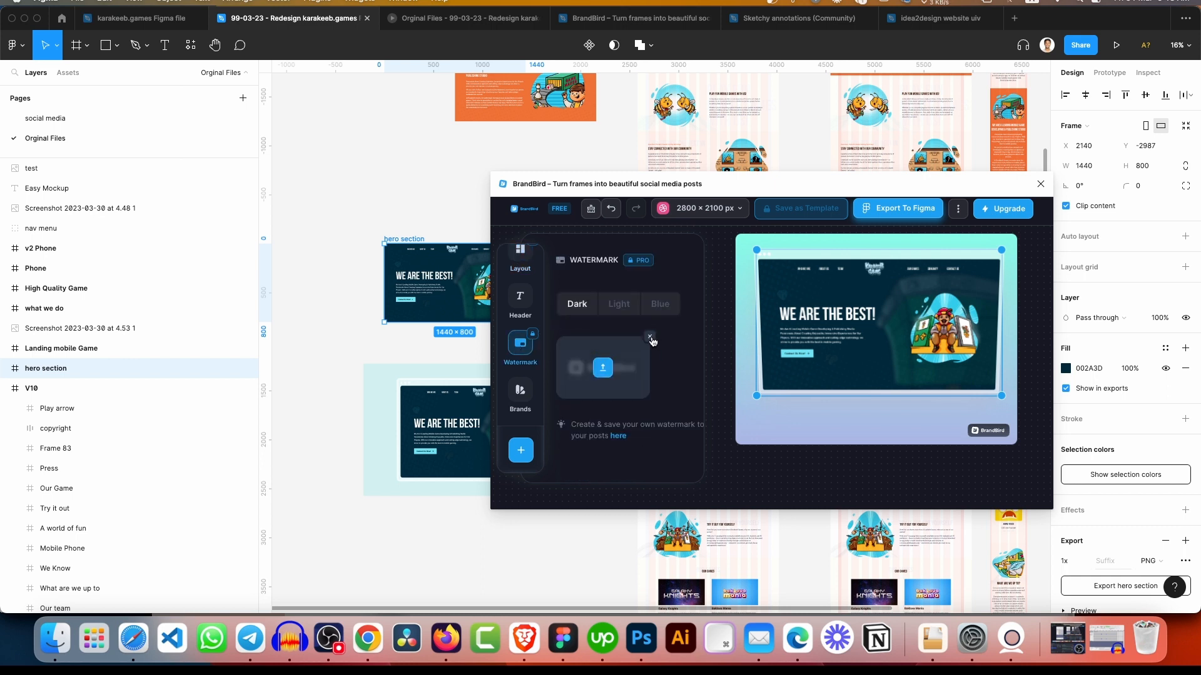
{"action": "left_click", "coordinate": [527, 390]}
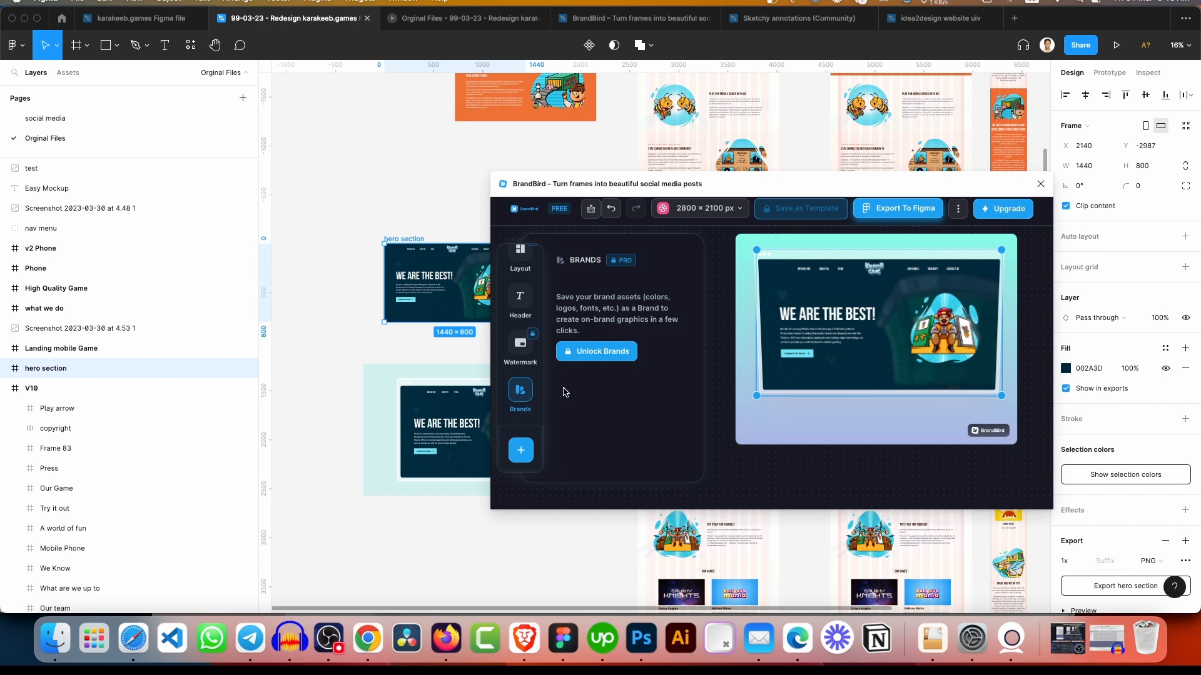
{"action": "left_click", "coordinate": [522, 449]}
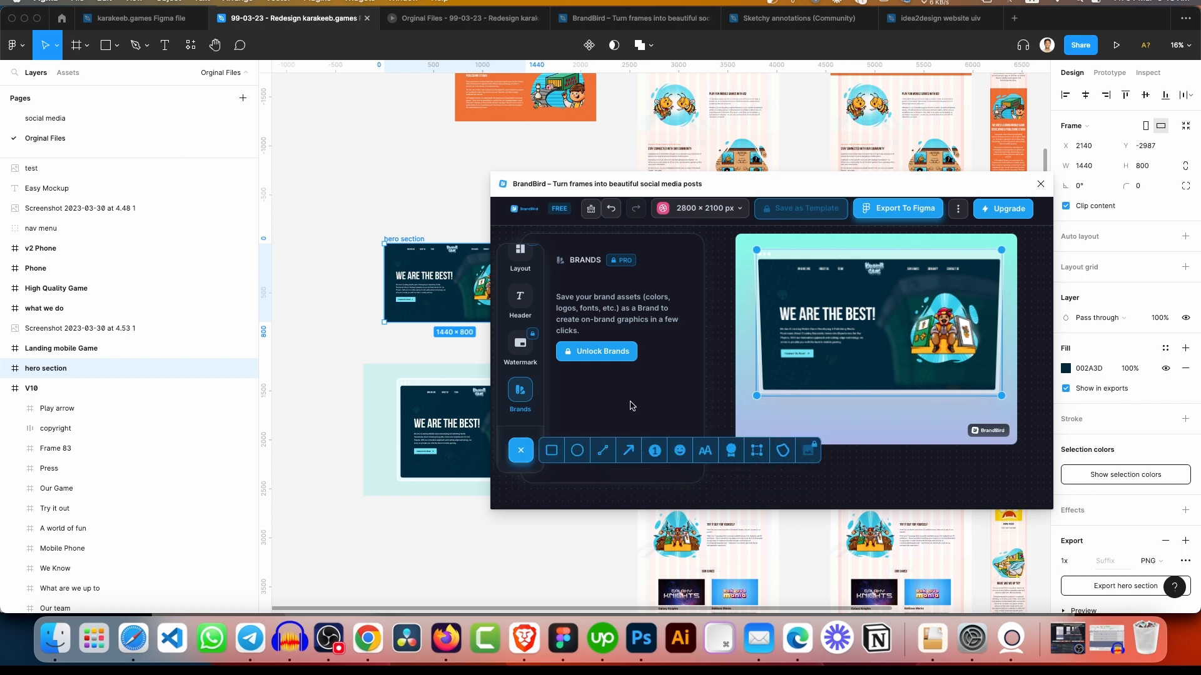
{"action": "left_click", "coordinate": [605, 354]}
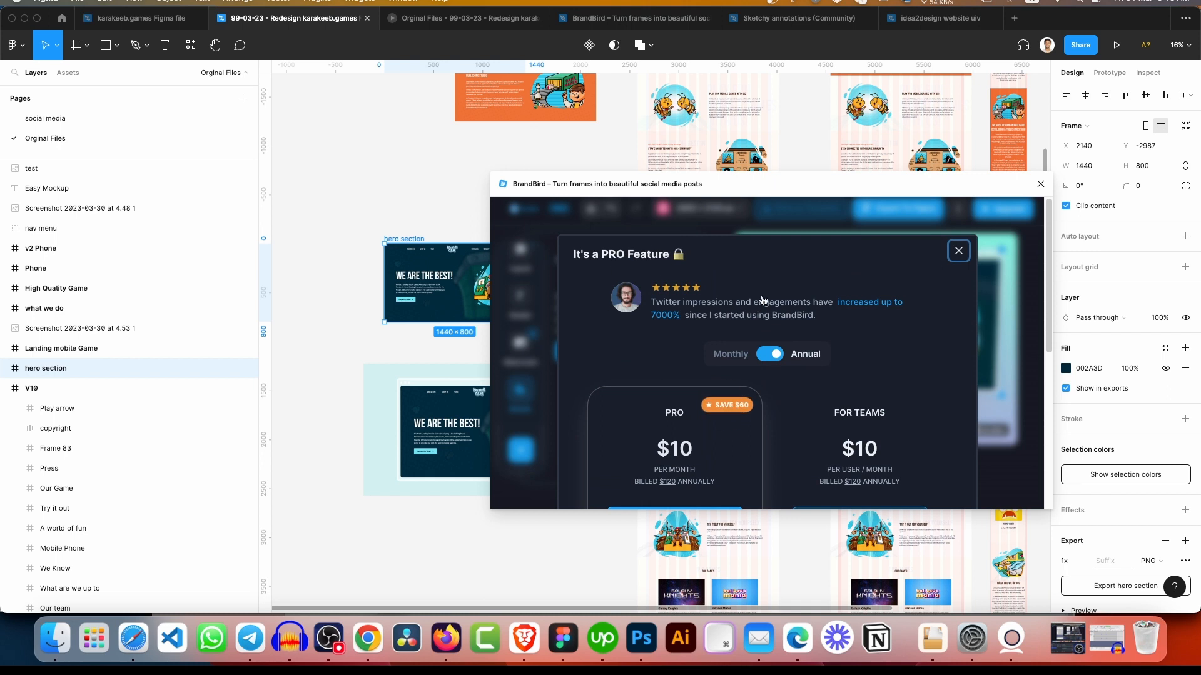
{"action": "left_click", "coordinate": [957, 251]}
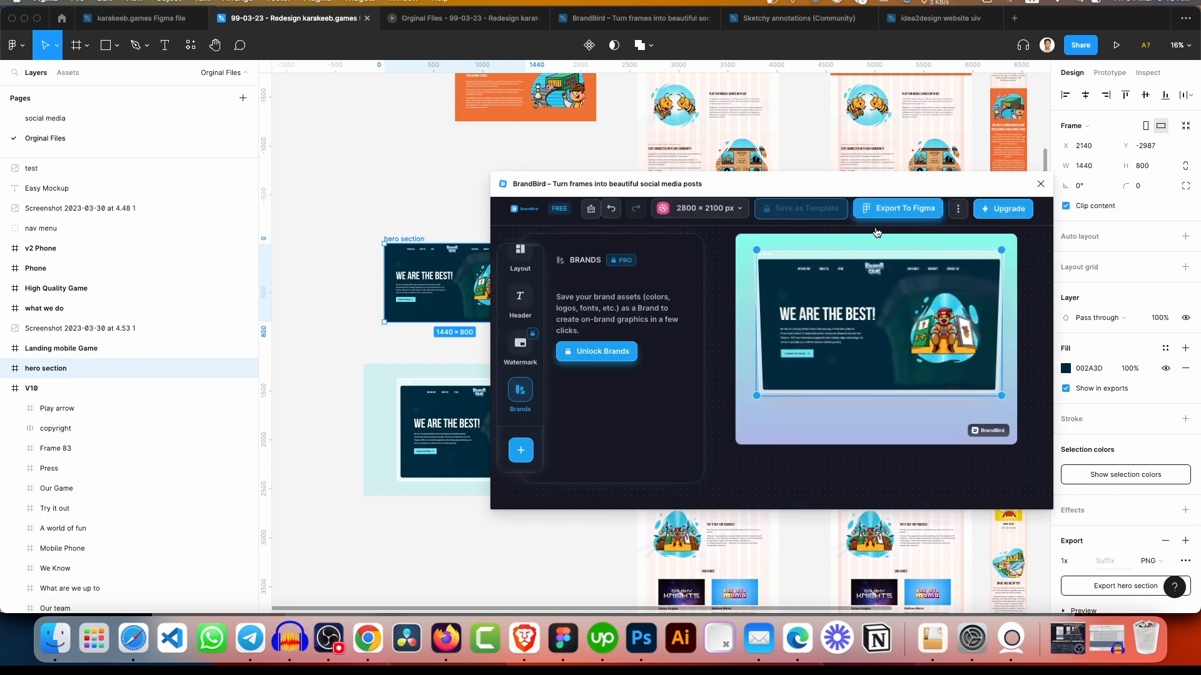
Export the 2800 × 2100 mockup to Figma and place it directly below the earlier mockup on the canvas
{"action": "left_click", "coordinate": [911, 217]}
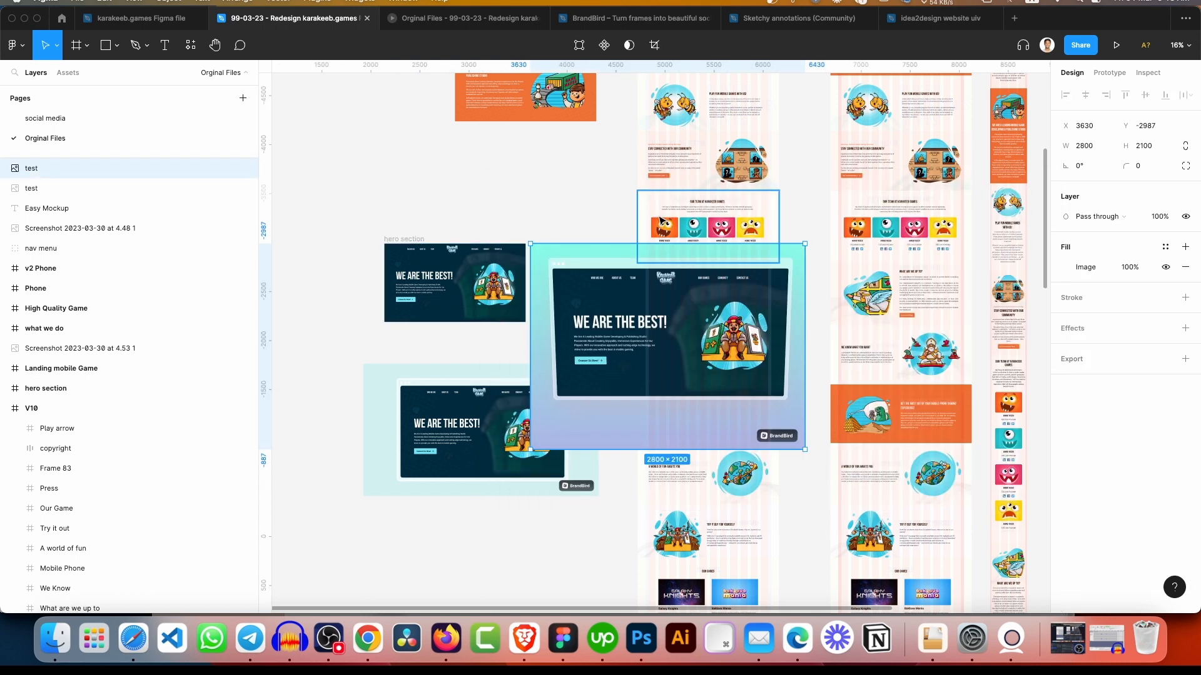
{"action": "scroll", "coordinate": [681, 337], "scroll_direction": "down", "scroll_amount": 4}
{"action": "left_click_drag", "start_coordinate": [693, 217], "coordinate": [525, 470]}
{"action": "scroll", "coordinate": [525, 470], "scroll_direction": "down", "scroll_amount": 4}
{"action": "left_click_drag", "start_coordinate": [554, 349], "coordinate": [508, 351]}
{"action": "scroll", "coordinate": [453, 301], "scroll_direction": "up", "scroll_amount": 3}
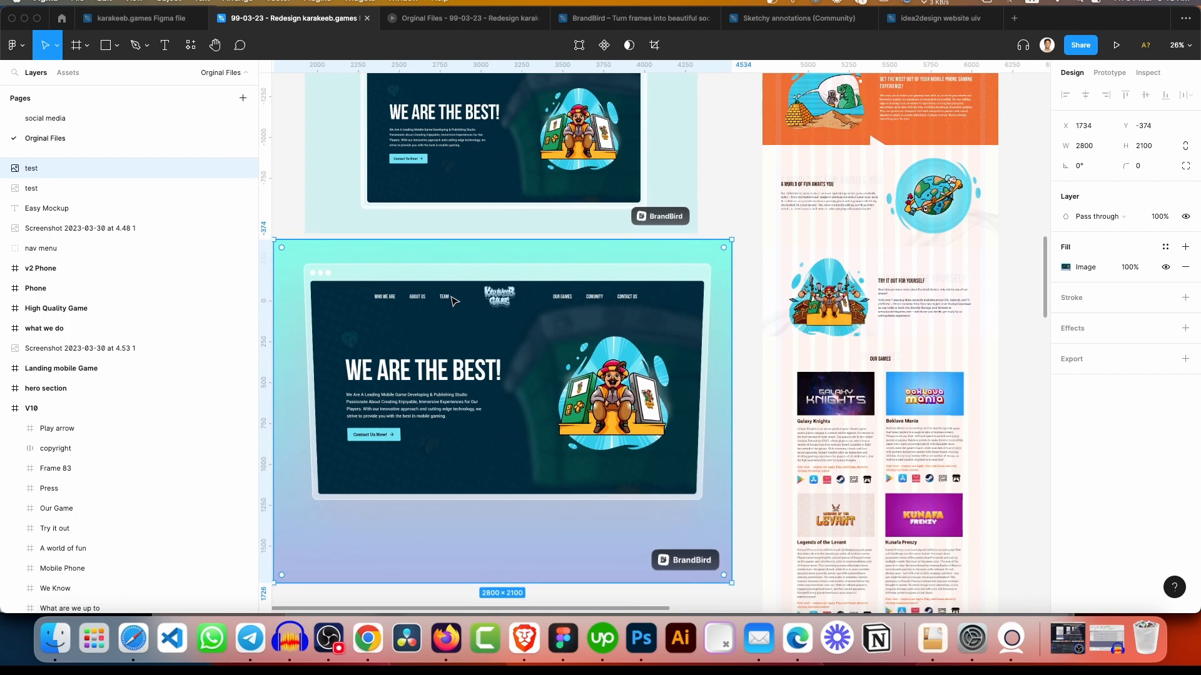
{"action": "scroll", "coordinate": [634, 295], "scroll_direction": "down", "scroll_amount": 2}
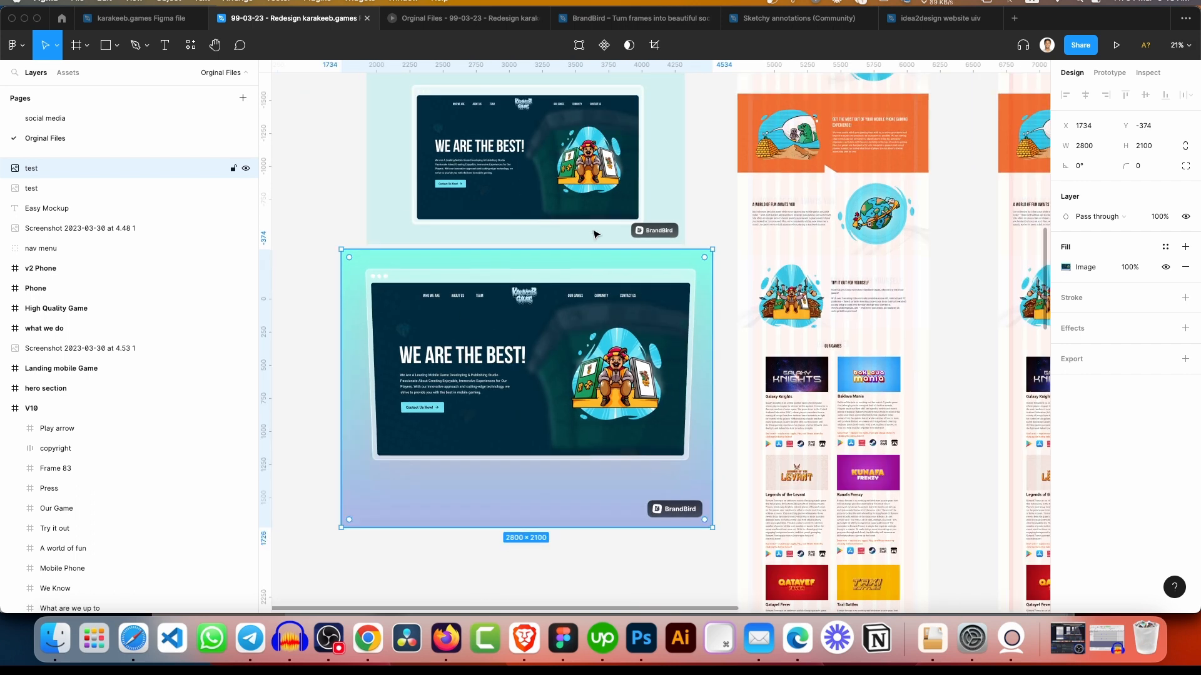
Export the hero section frame as a 1x PNG named hero section.png, saved in the Music folder
{"action": "scroll", "coordinate": [594, 233], "scroll_direction": "up", "scroll_amount": 6}
{"action": "left_click", "coordinate": [414, 217]}
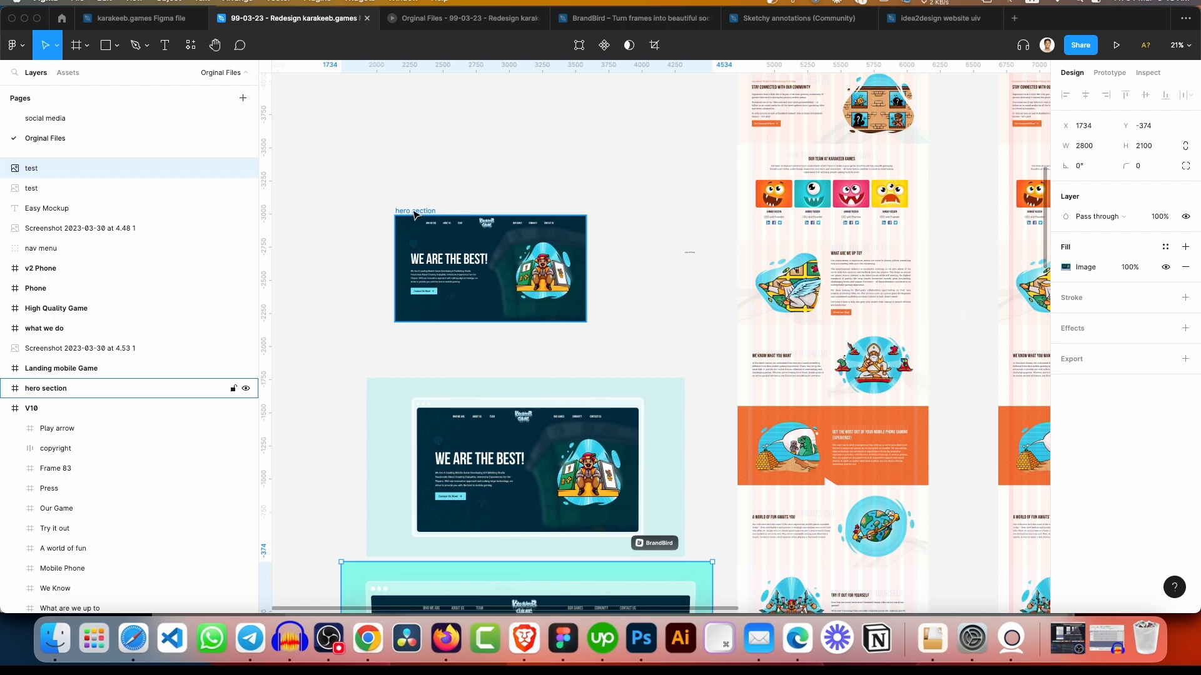
{"action": "scroll", "coordinate": [1125, 562], "scroll_direction": "down", "scroll_amount": 1}
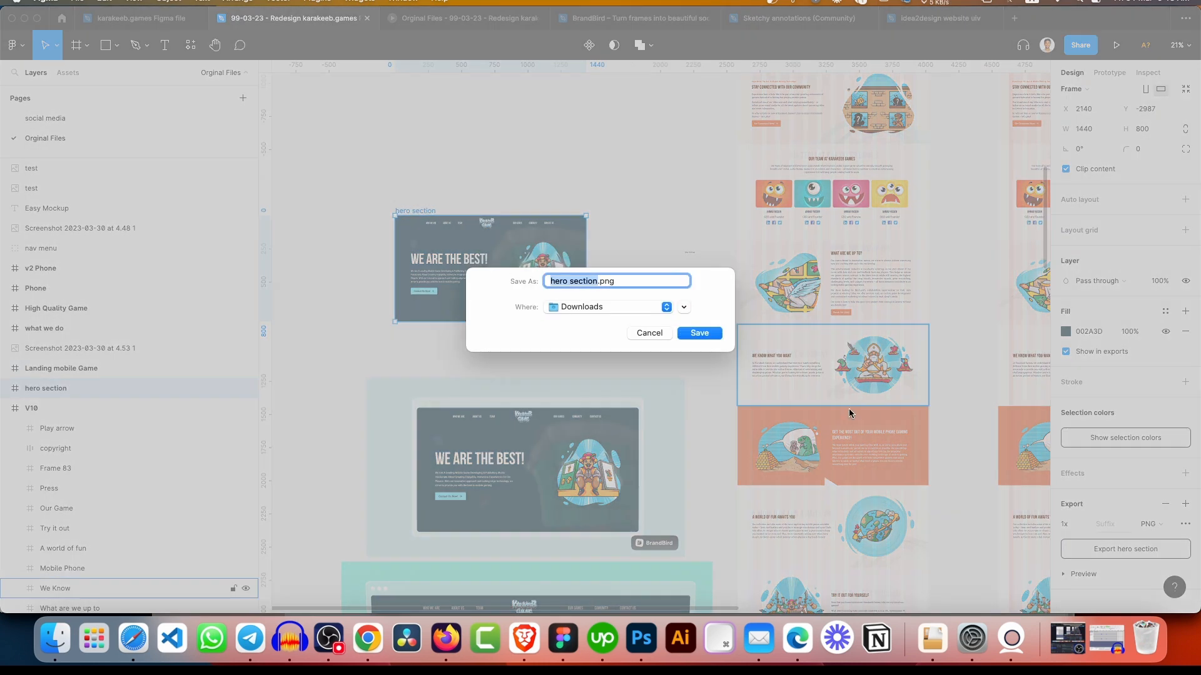
{"action": "left_click", "coordinate": [628, 308]}
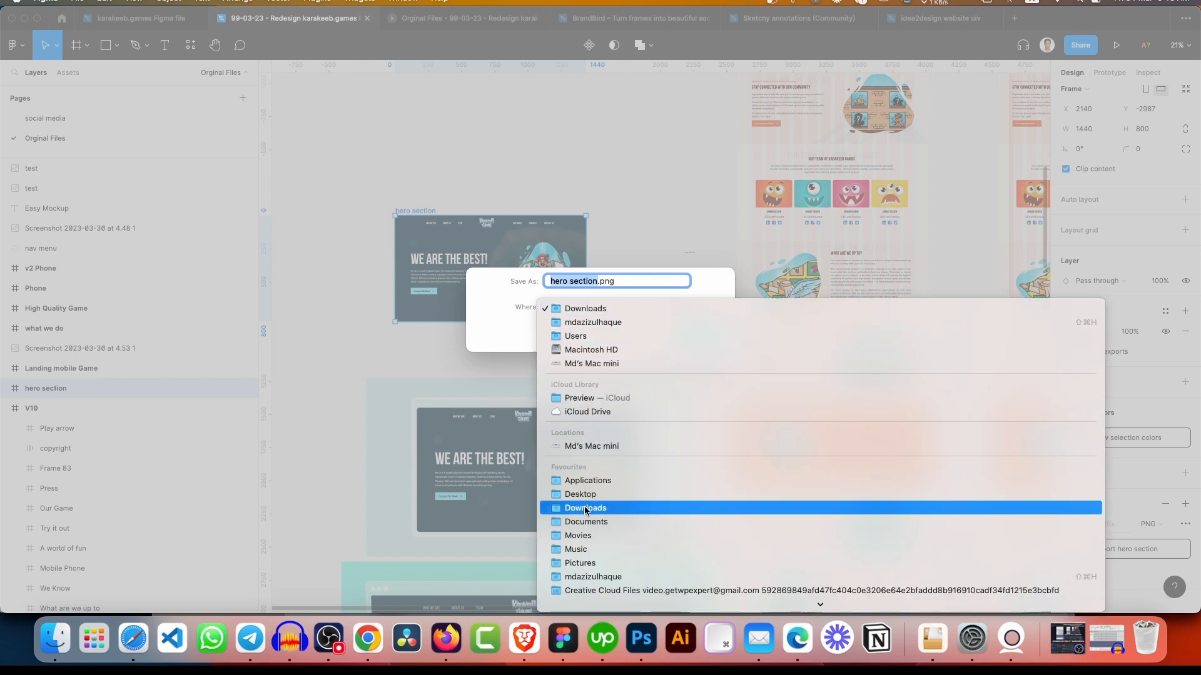
{"action": "left_click", "coordinate": [585, 549]}
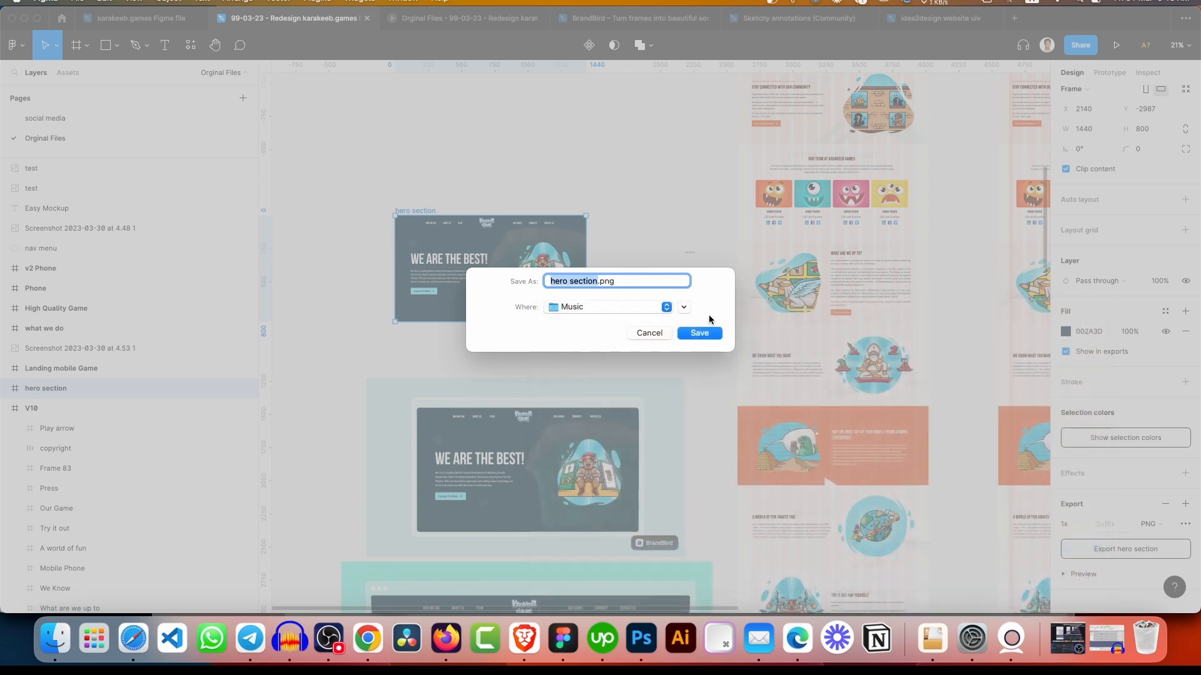
{"action": "left_click", "coordinate": [699, 333]}
Switch to BrandBird in Chrome and start a new Dribbble Shot design at 2800 × 2100 px from the dashboard
{"action": "left_click", "coordinate": [368, 638]}
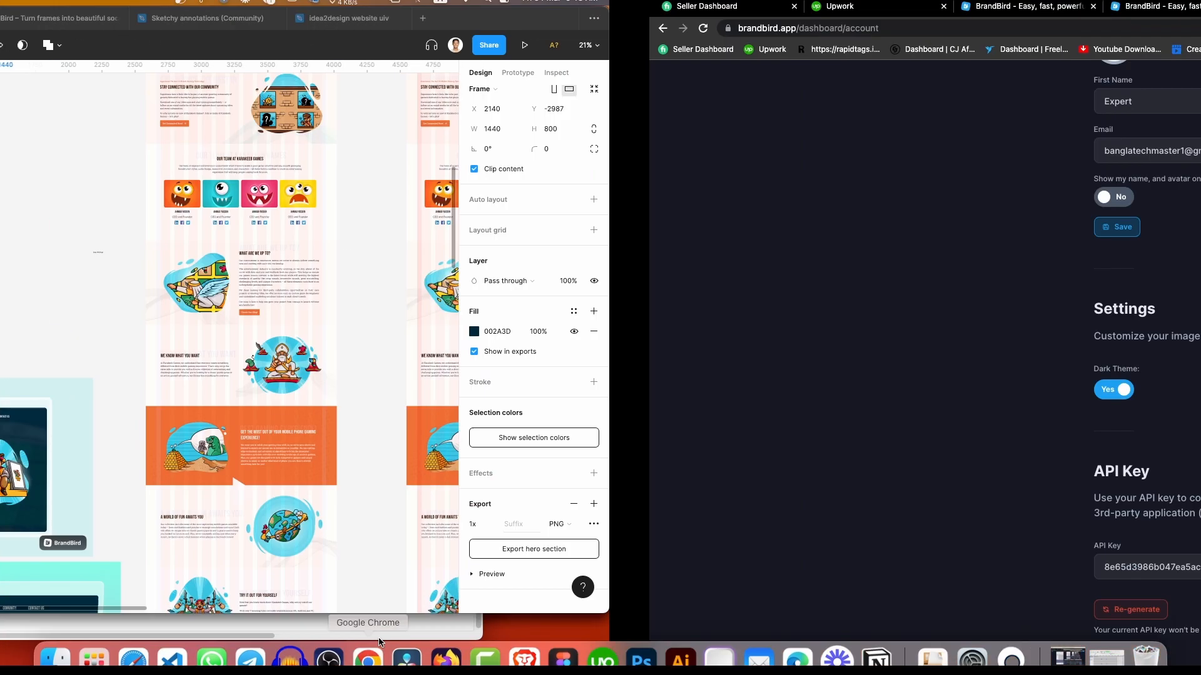
{"action": "scroll", "coordinate": [366, 158], "scroll_direction": "up", "scroll_amount": 7}
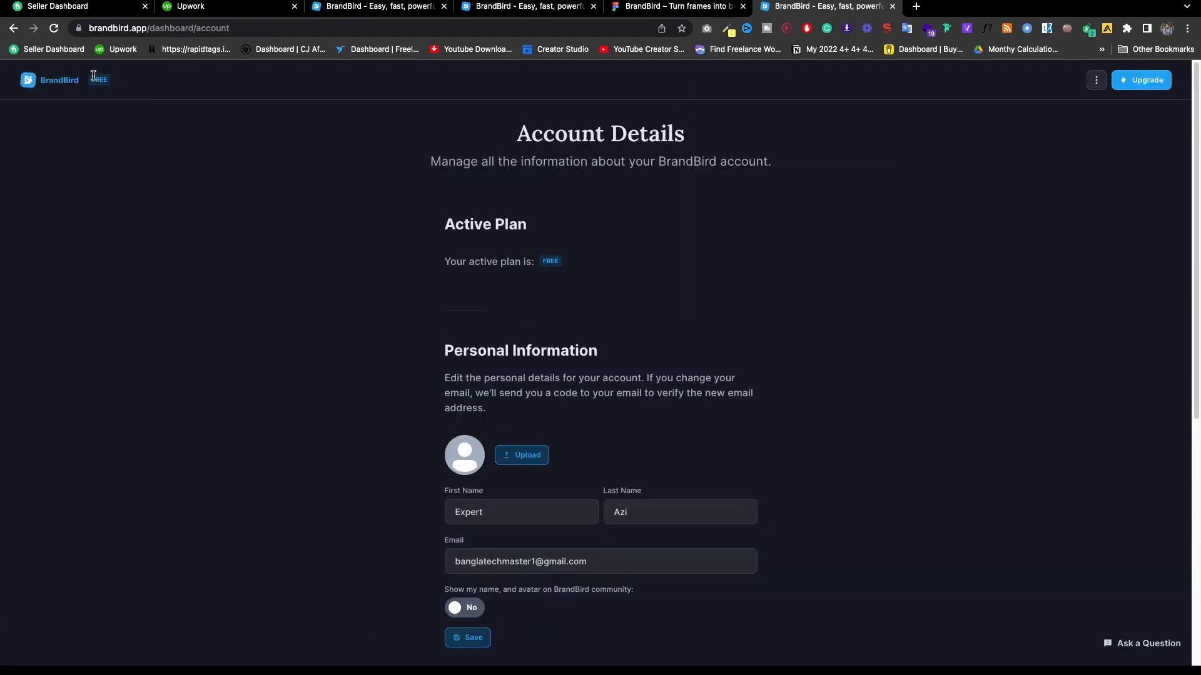
{"action": "left_click", "coordinate": [75, 84]}
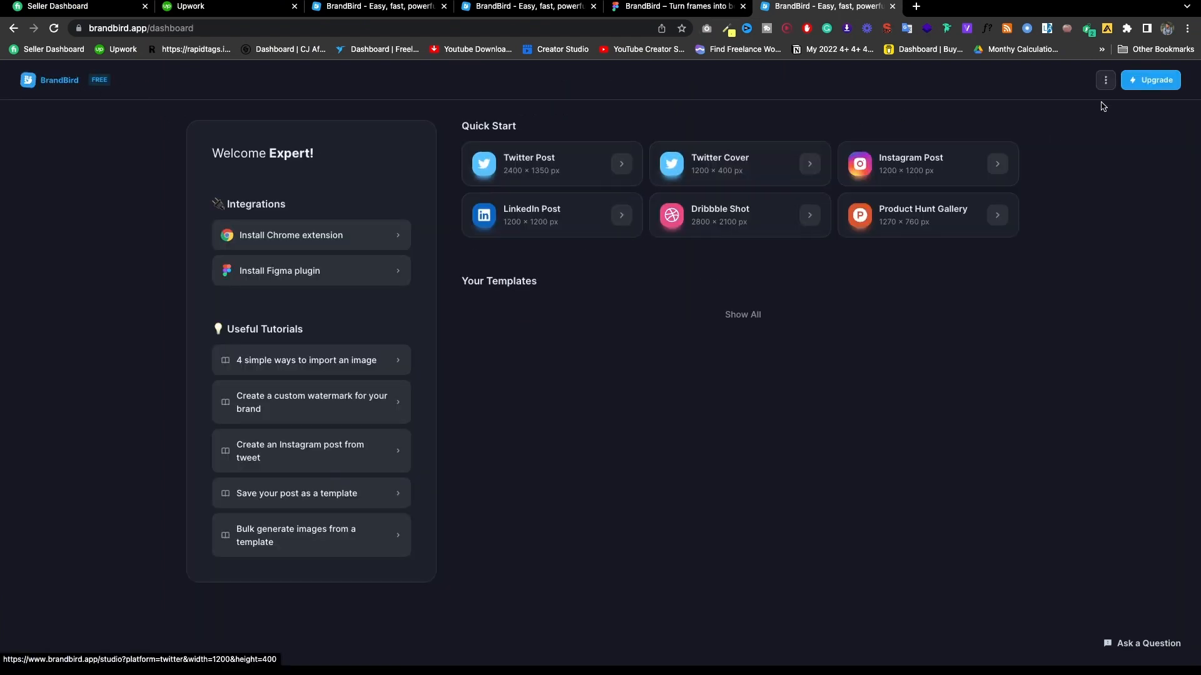
{"action": "left_click", "coordinate": [707, 224]}
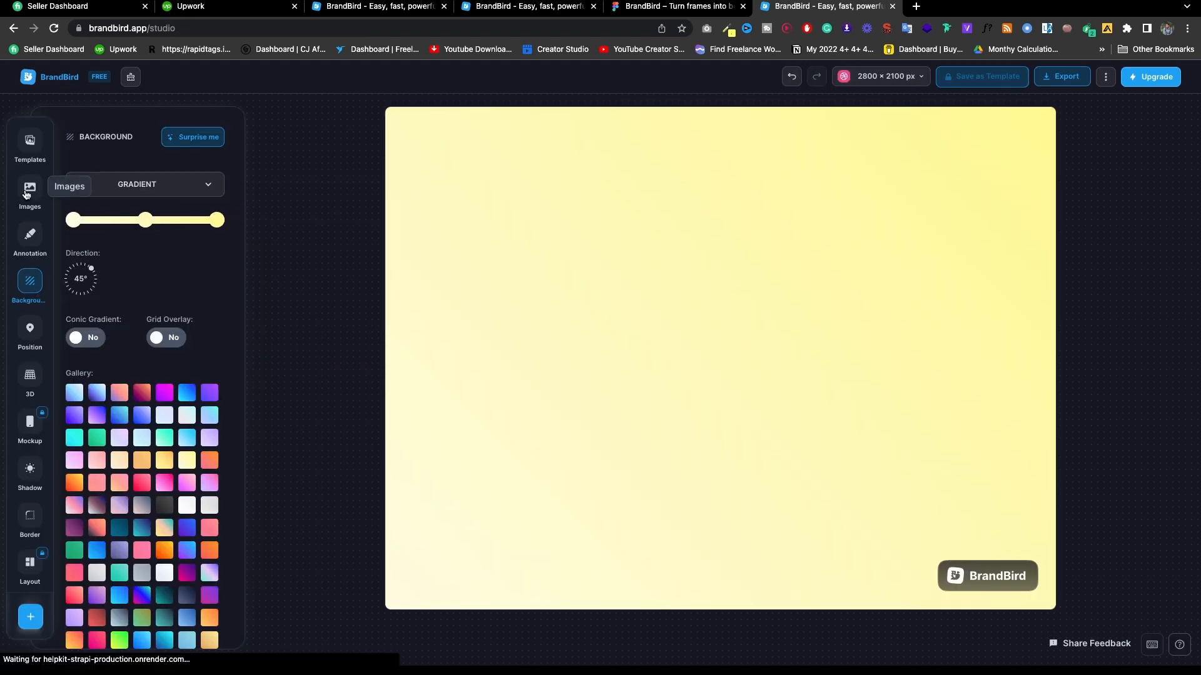
Upload hero section.png from the Music folder as the design's layout image
{"action": "left_click", "coordinate": [28, 191]}
{"action": "left_click", "coordinate": [170, 208]}
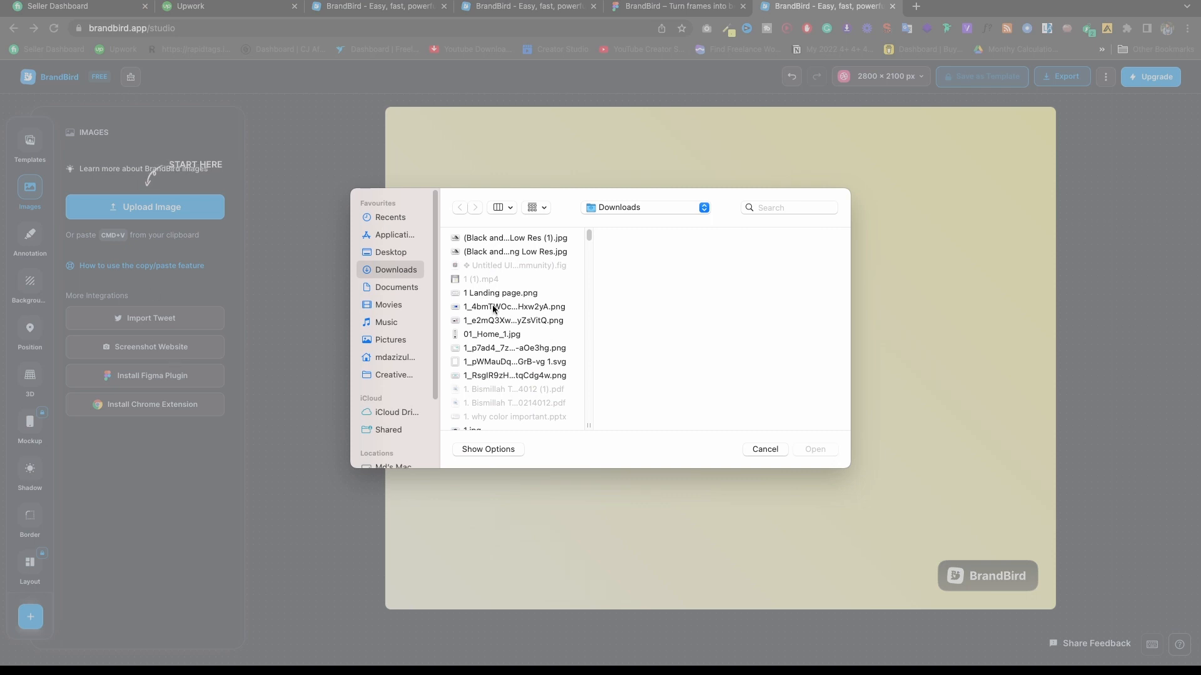
{"action": "left_click", "coordinate": [394, 323]}
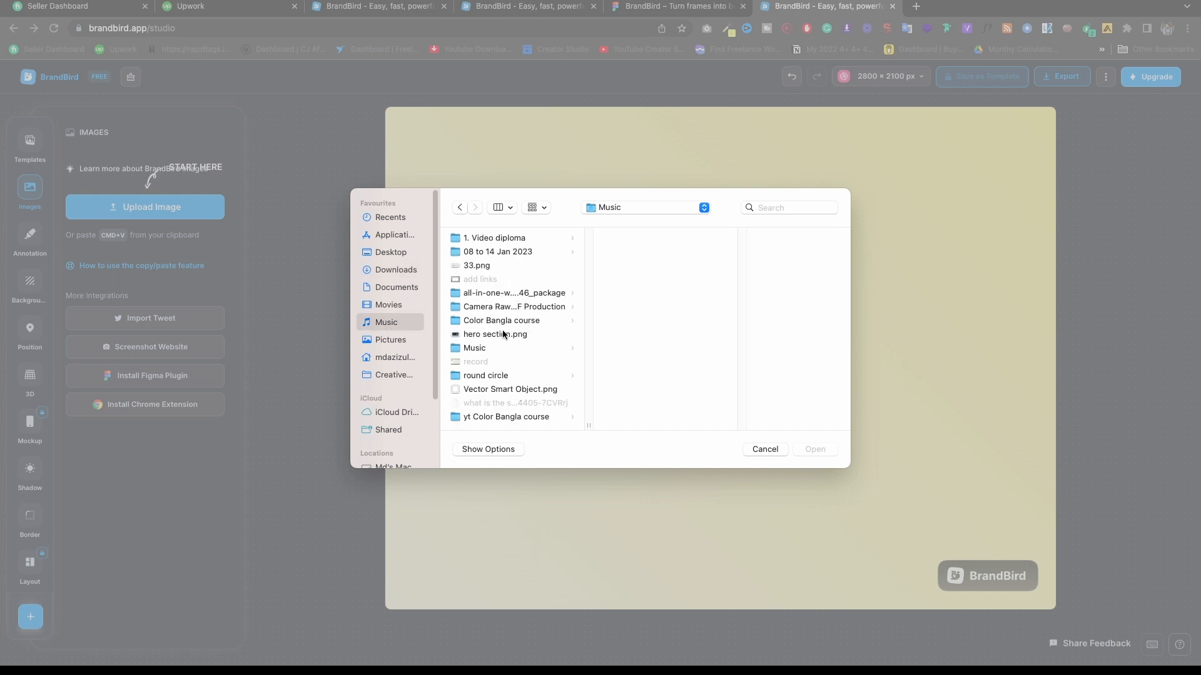
{"action": "left_click", "coordinate": [392, 323]}
{"action": "left_click", "coordinate": [506, 334]}
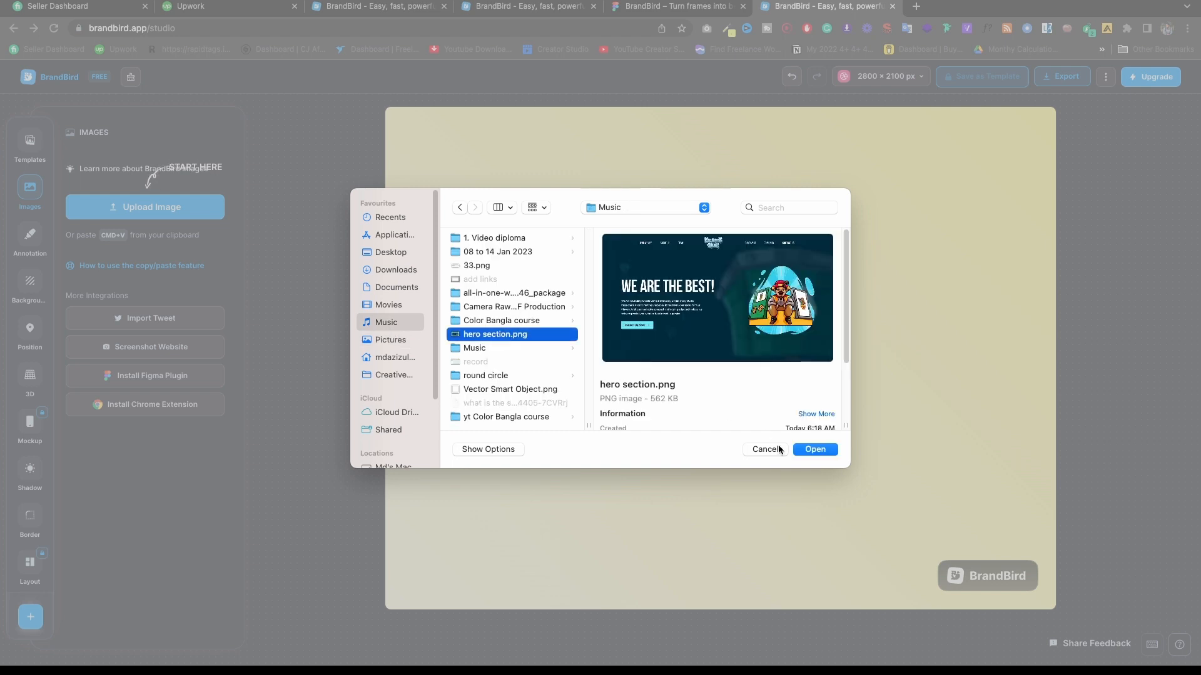
{"action": "left_click", "coordinate": [815, 449]}
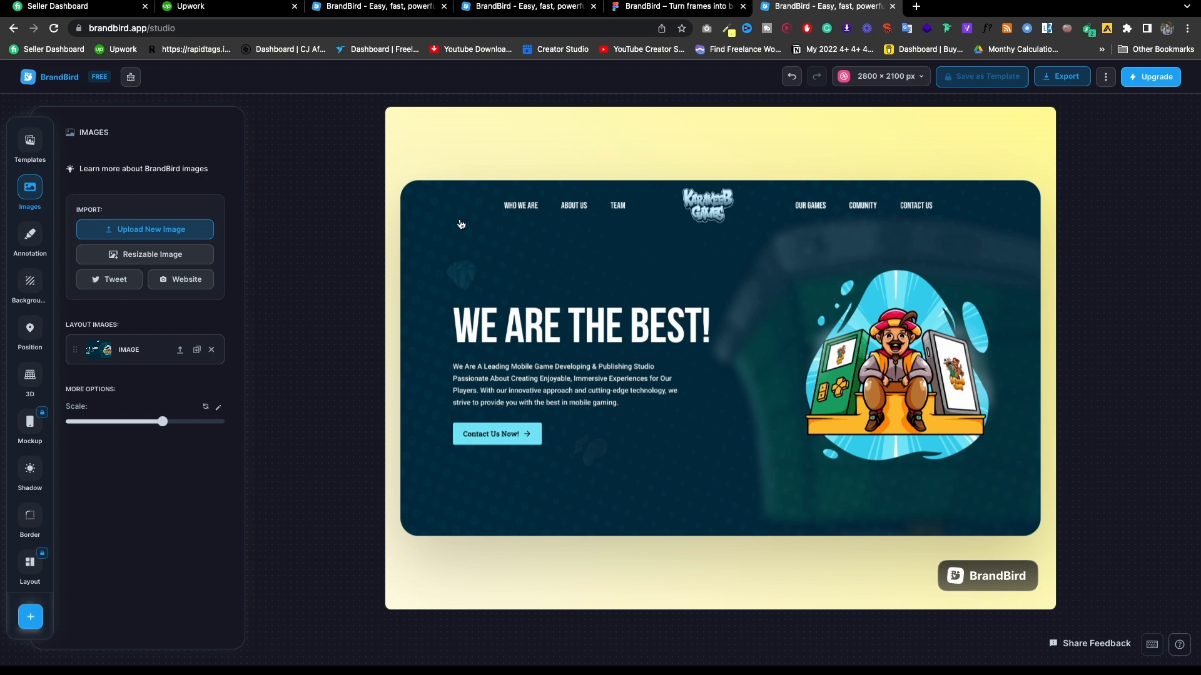
Browse the public templates and apply the blue Showcase features template to the design
{"action": "left_click", "coordinate": [34, 149]}
{"action": "scroll", "coordinate": [186, 307], "scroll_direction": "down", "scroll_amount": 3}
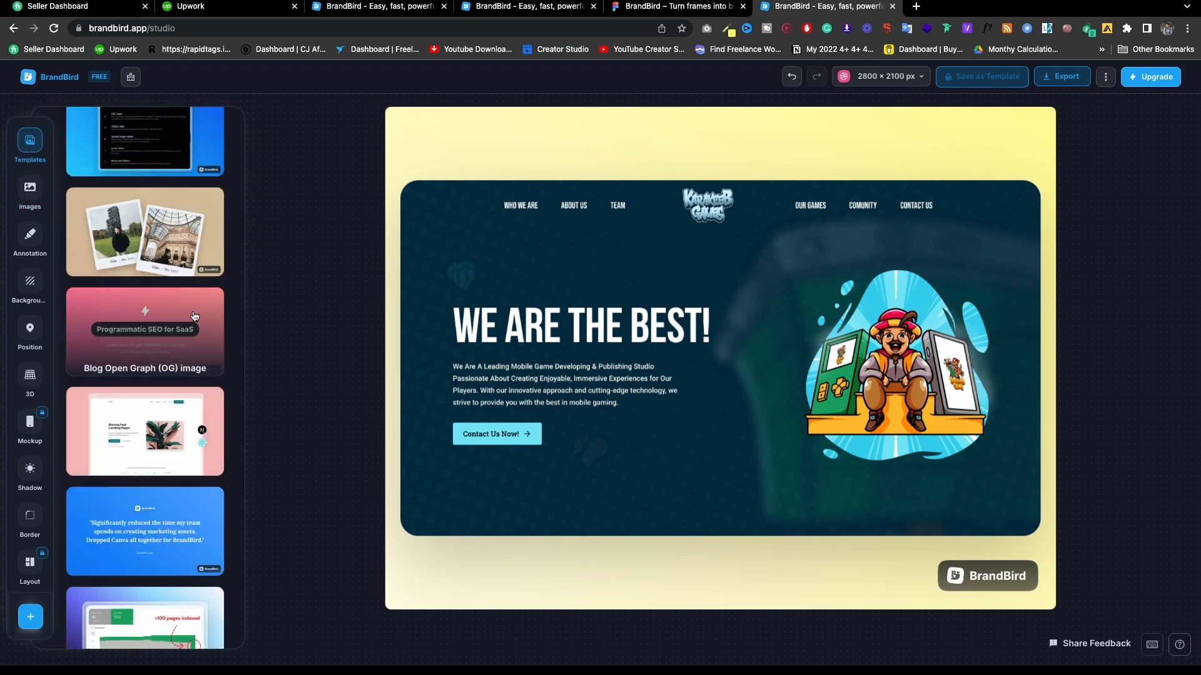
{"action": "scroll", "coordinate": [186, 308], "scroll_direction": "up", "scroll_amount": 3}
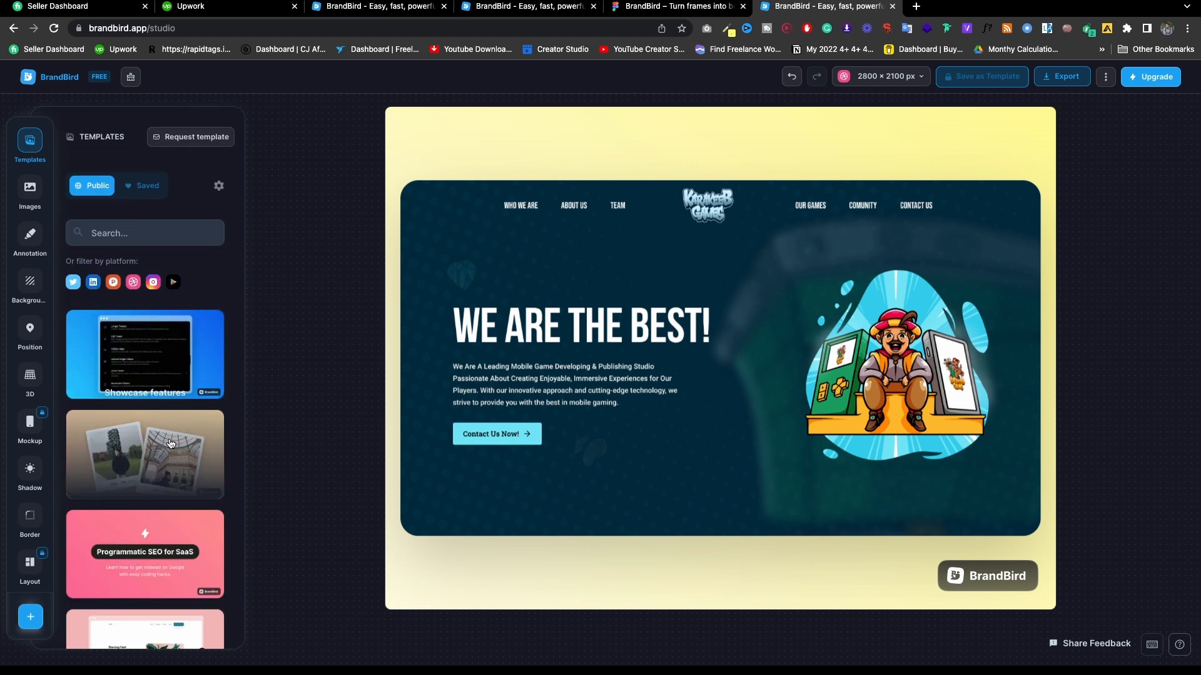
{"action": "left_click", "coordinate": [158, 356]}
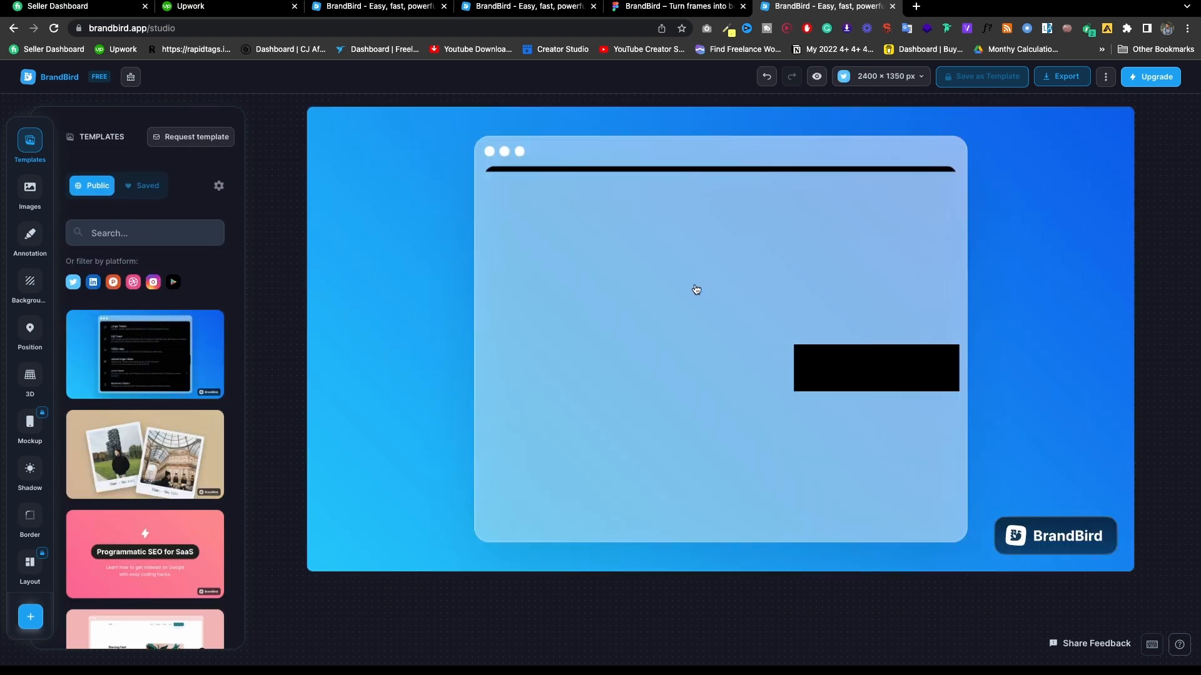
Replace the template's placeholder image with hero section.png and delete the black rectangle covering it
{"action": "left_click", "coordinate": [619, 223]}
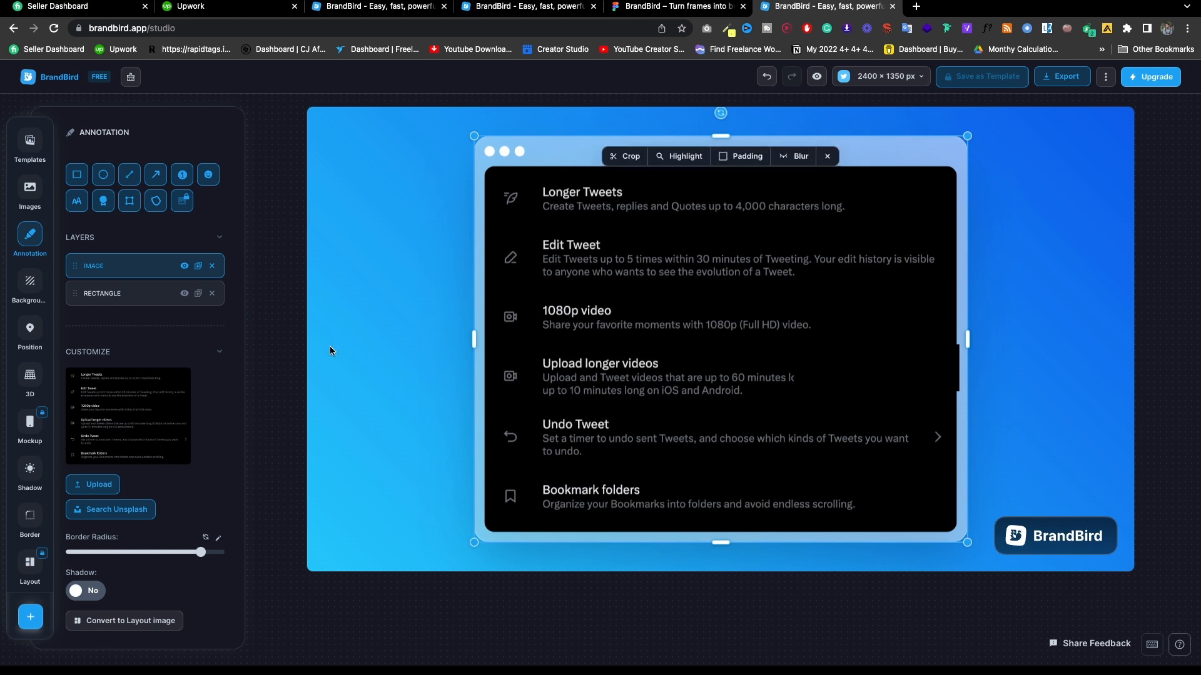
{"action": "left_click", "coordinate": [80, 482]}
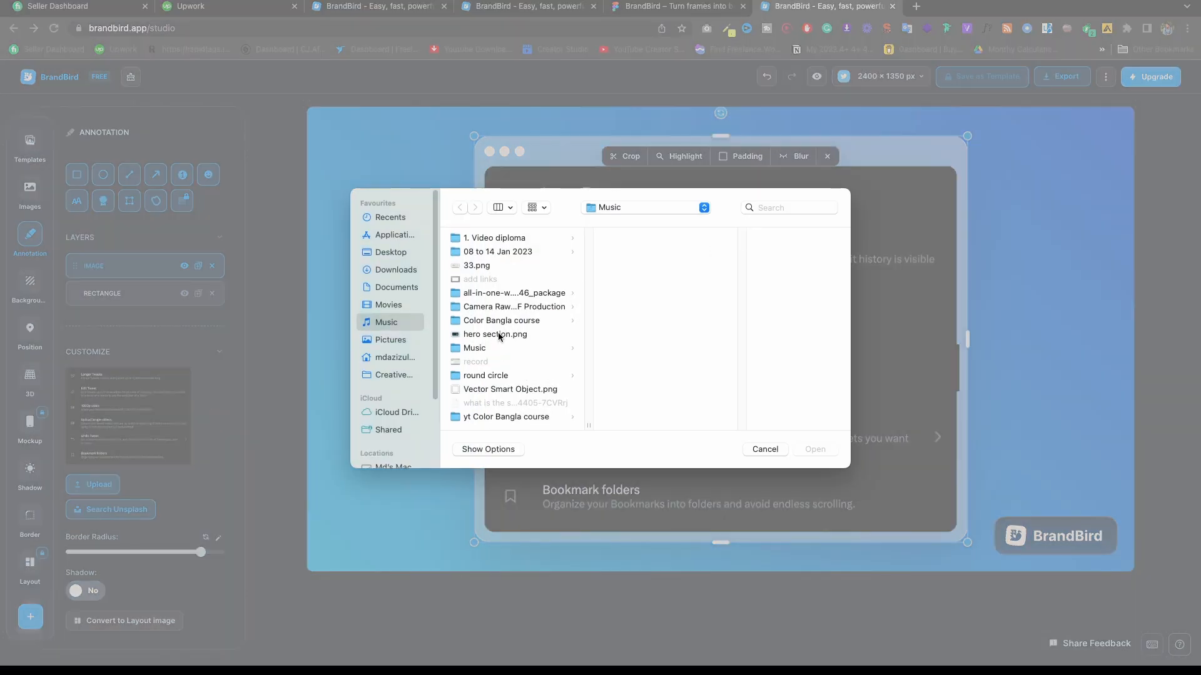
{"action": "left_click", "coordinate": [498, 336]}
{"action": "left_click", "coordinate": [816, 451]}
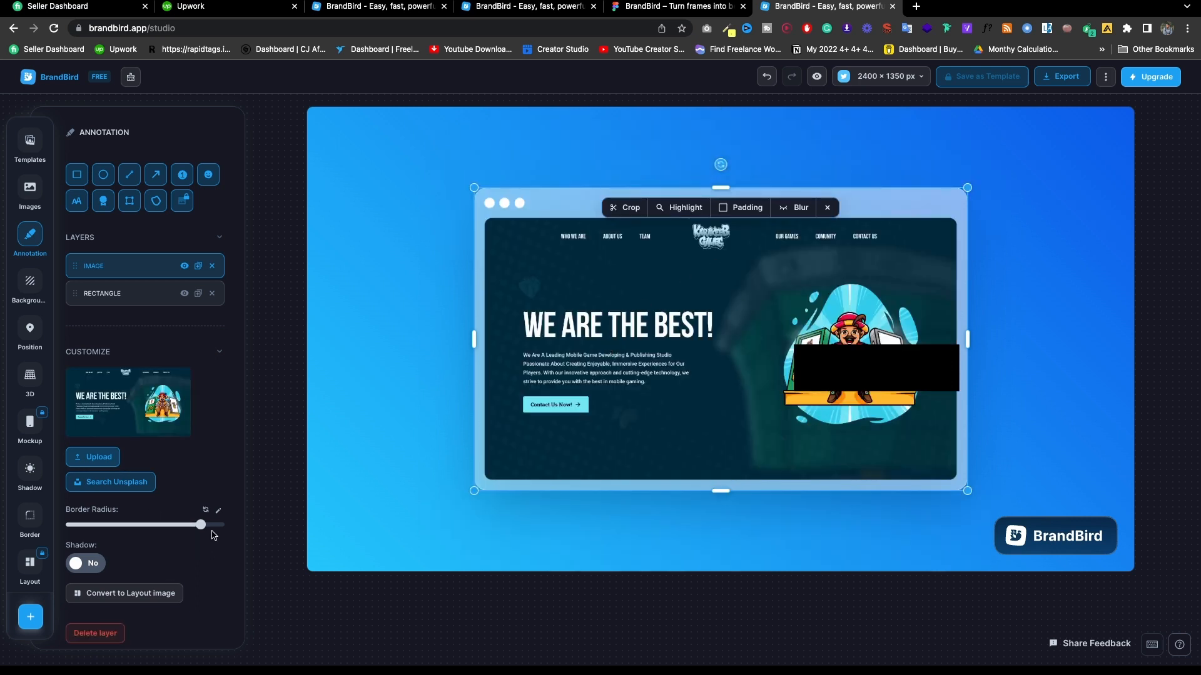
{"action": "left_click", "coordinate": [925, 377]}
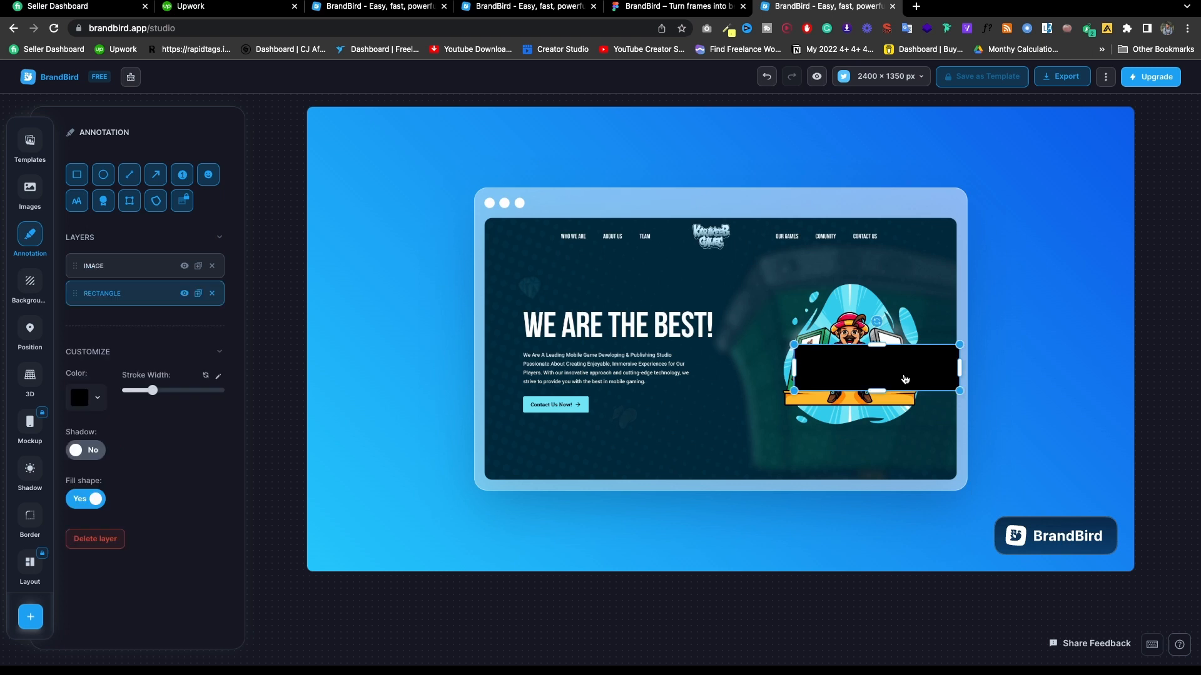
{"action": "key", "text": "Delete"}
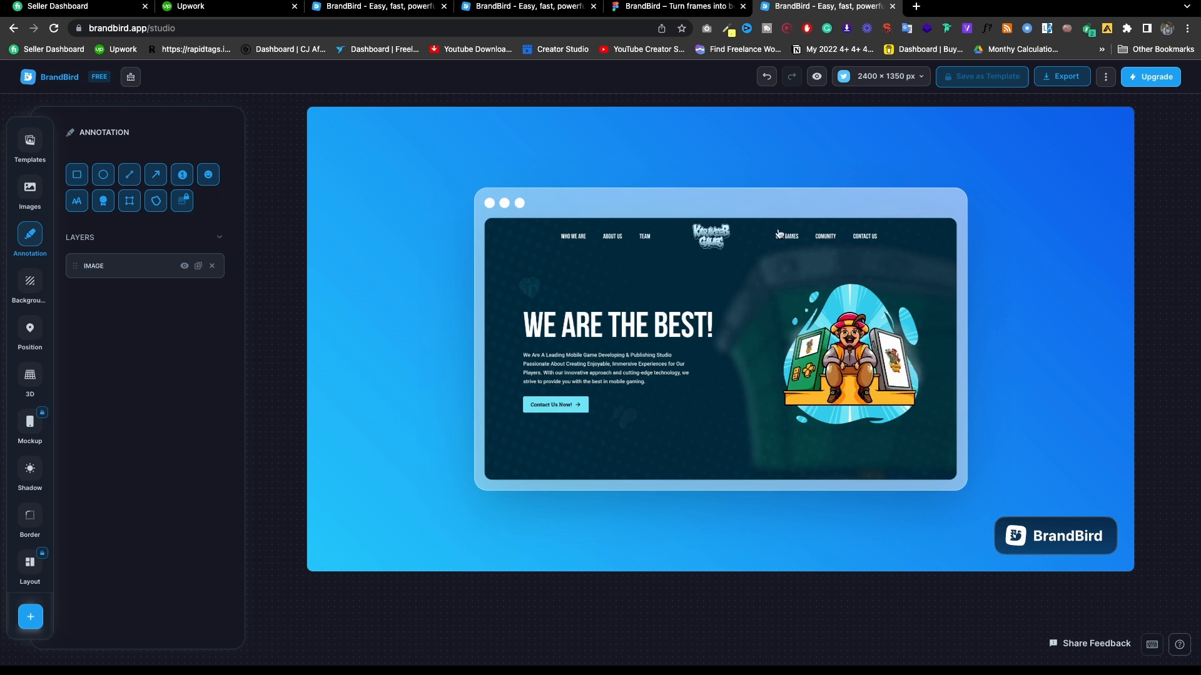
Enlarge the framed hero image to nearly the full canvas height and move it to about the middle of the blue background
{"action": "left_click", "coordinate": [705, 204]}
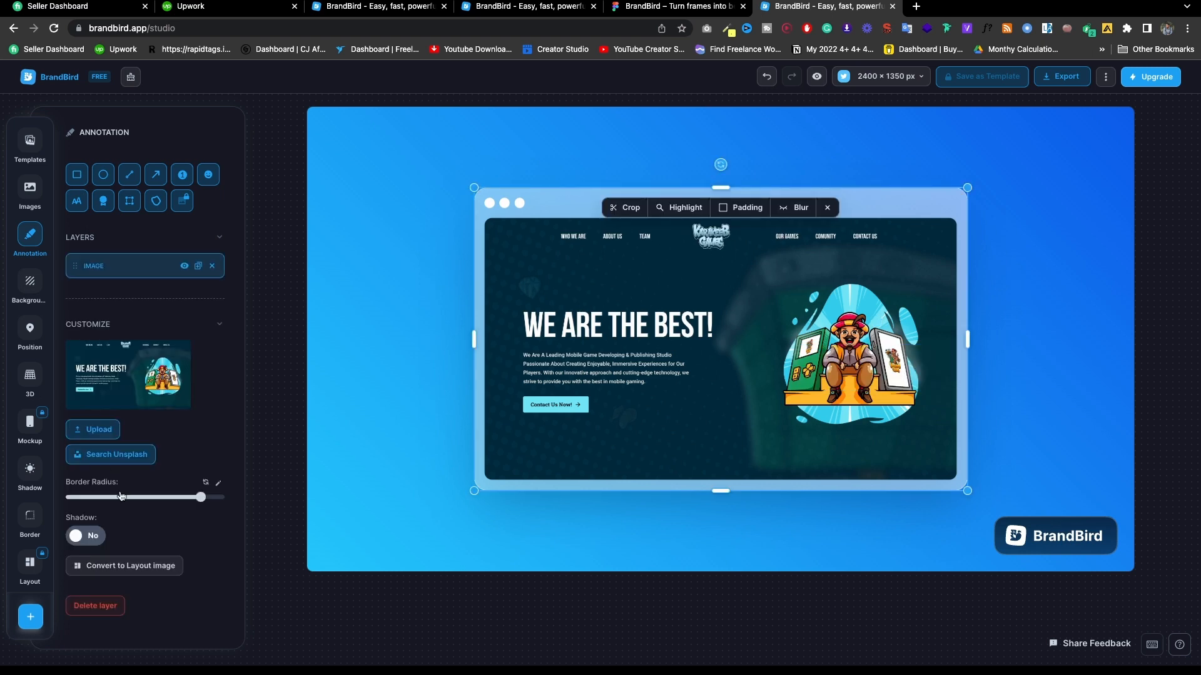
{"action": "left_click", "coordinate": [44, 336]}
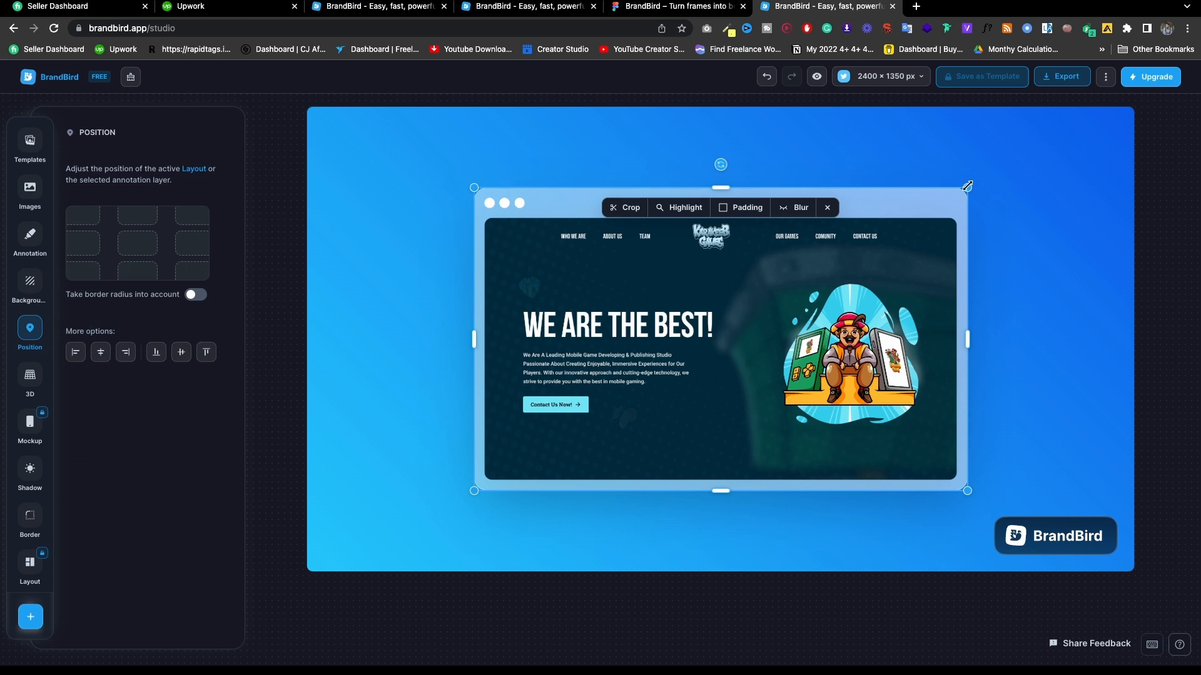
{"action": "left_click_drag", "start_coordinate": [966, 186], "coordinate": [1092, 121]}
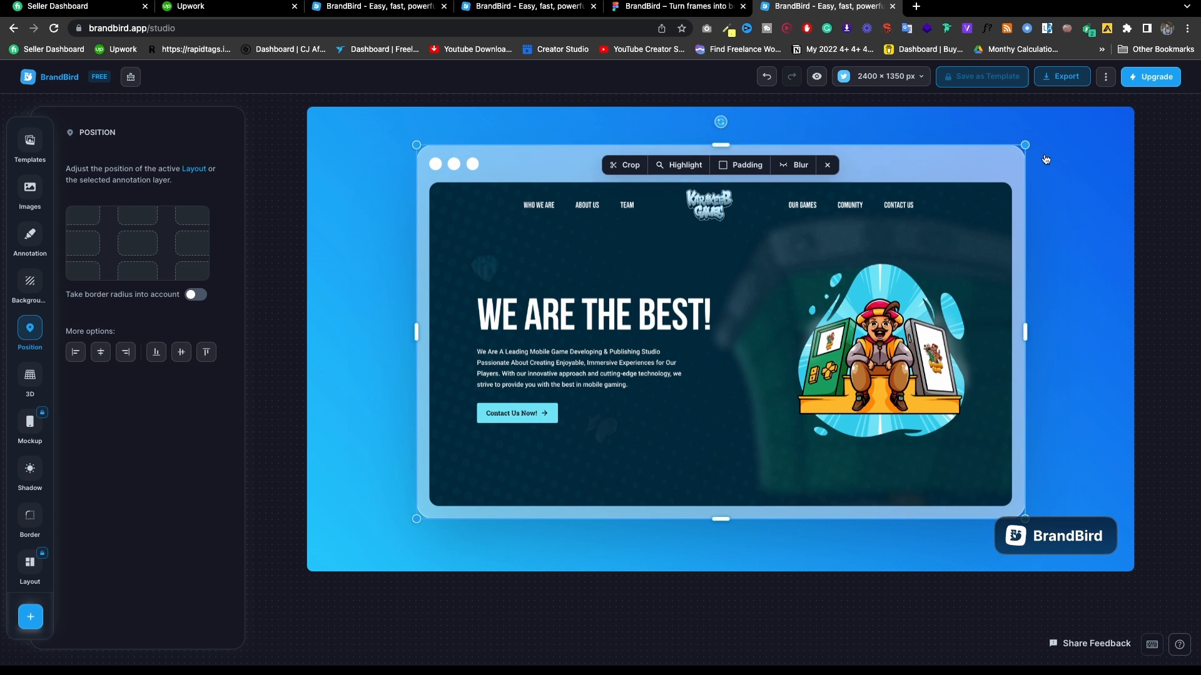
{"action": "left_click_drag", "start_coordinate": [1025, 143], "coordinate": [1072, 114]}
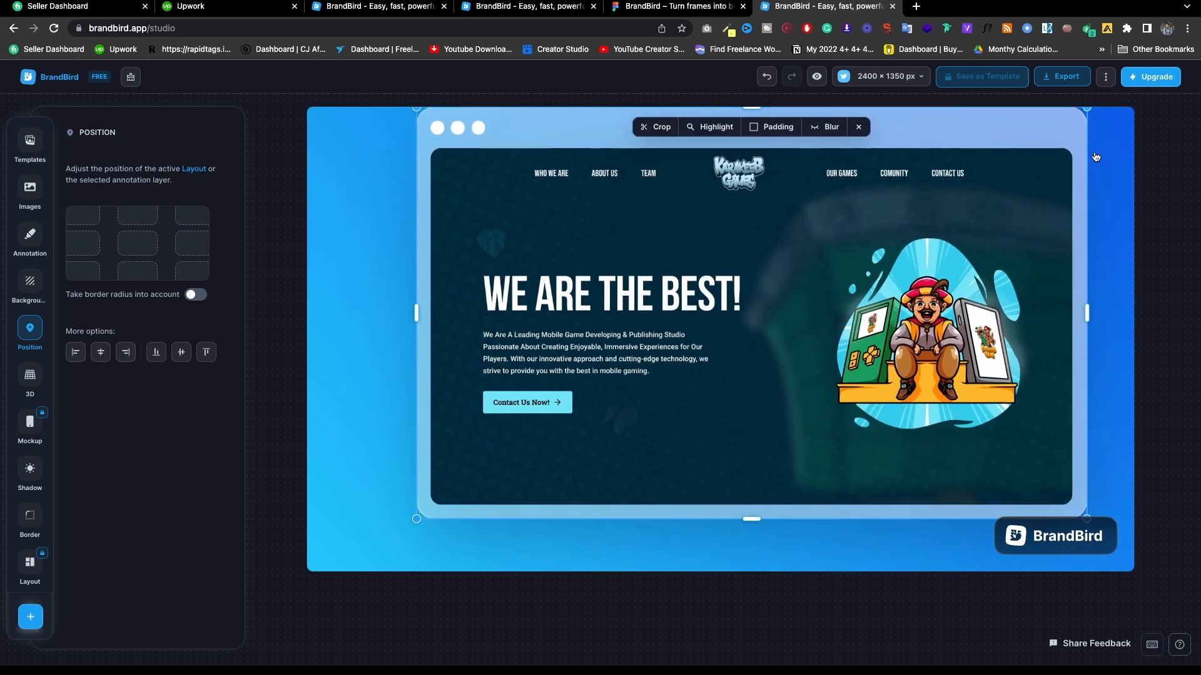
{"action": "left_click_drag", "start_coordinate": [961, 257], "coordinate": [928, 251]}
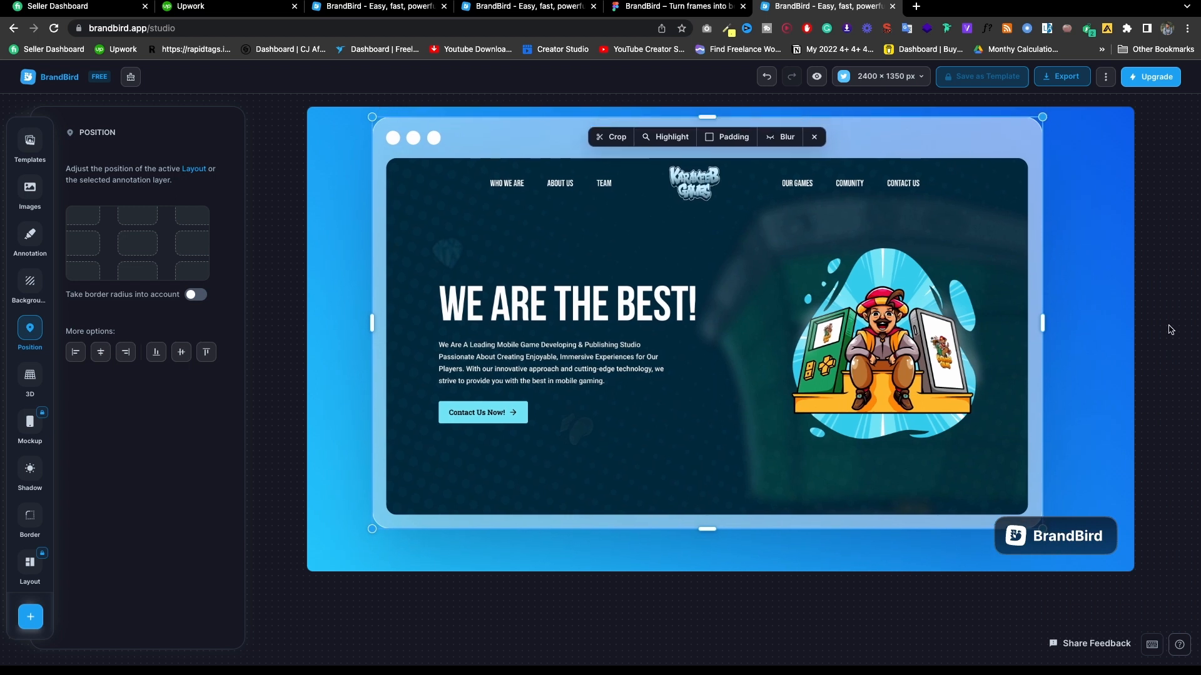
{"action": "left_click", "coordinate": [1175, 212]}
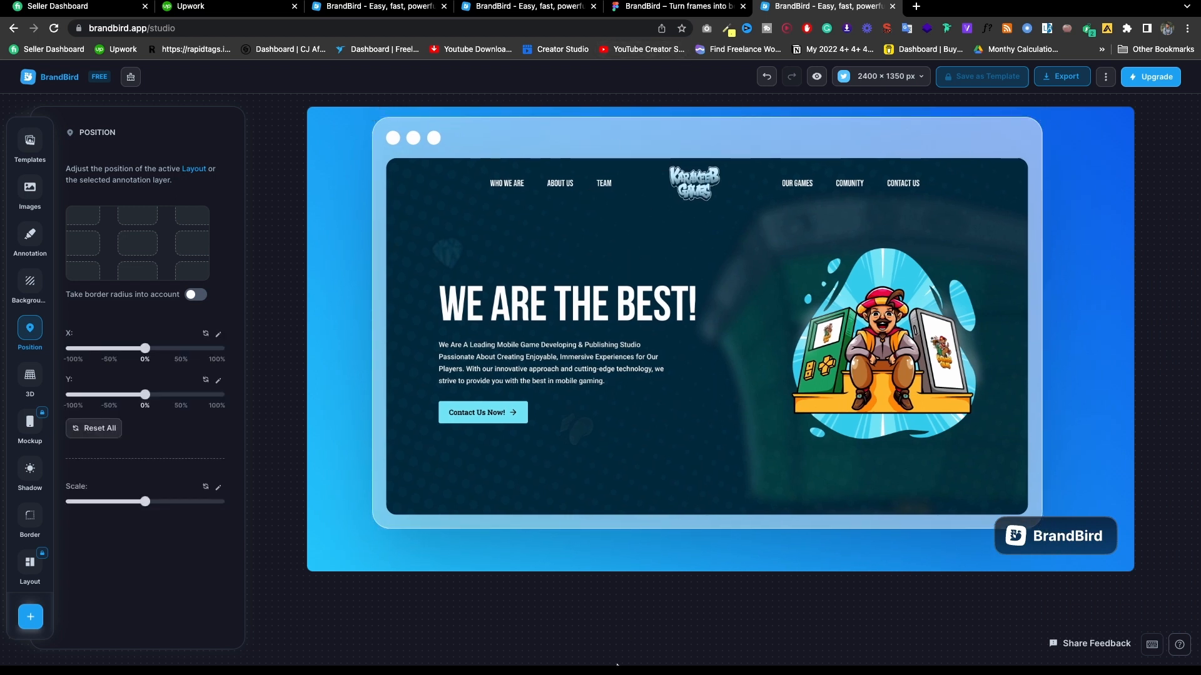
Switch to Figma, search the plugins for "mokup" and run the Mockup plugin's Mockup Library with the hero section frame selected
{"action": "mouse_move", "coordinate": [617, 665]}
{"action": "left_click", "coordinate": [565, 653]}
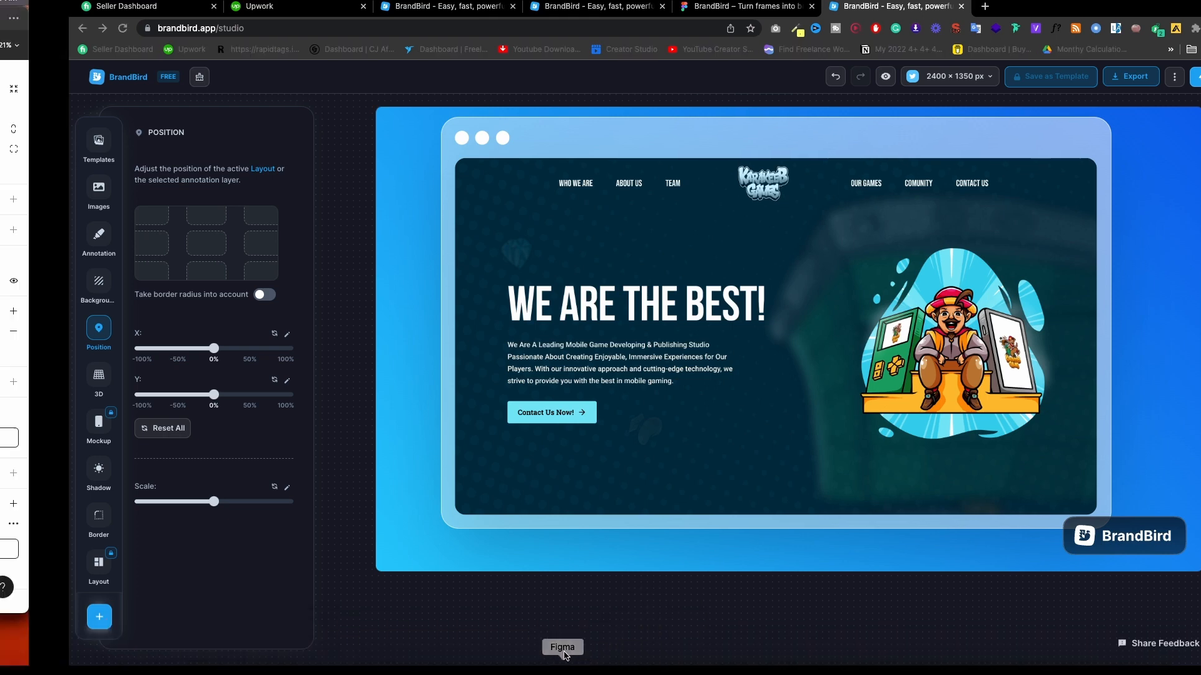
{"action": "left_click", "coordinate": [454, 192]}
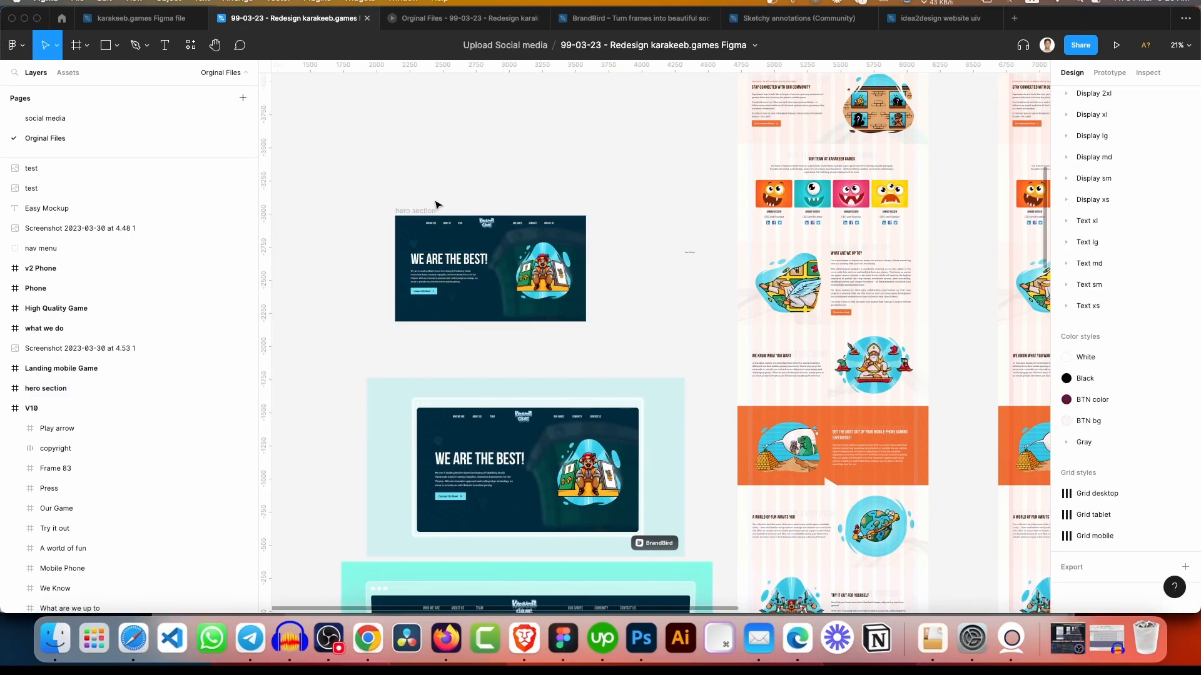
{"action": "left_click", "coordinate": [416, 210]}
{"action": "right_click", "coordinate": [433, 211]}
{"action": "mouse_move", "coordinate": [466, 499]}
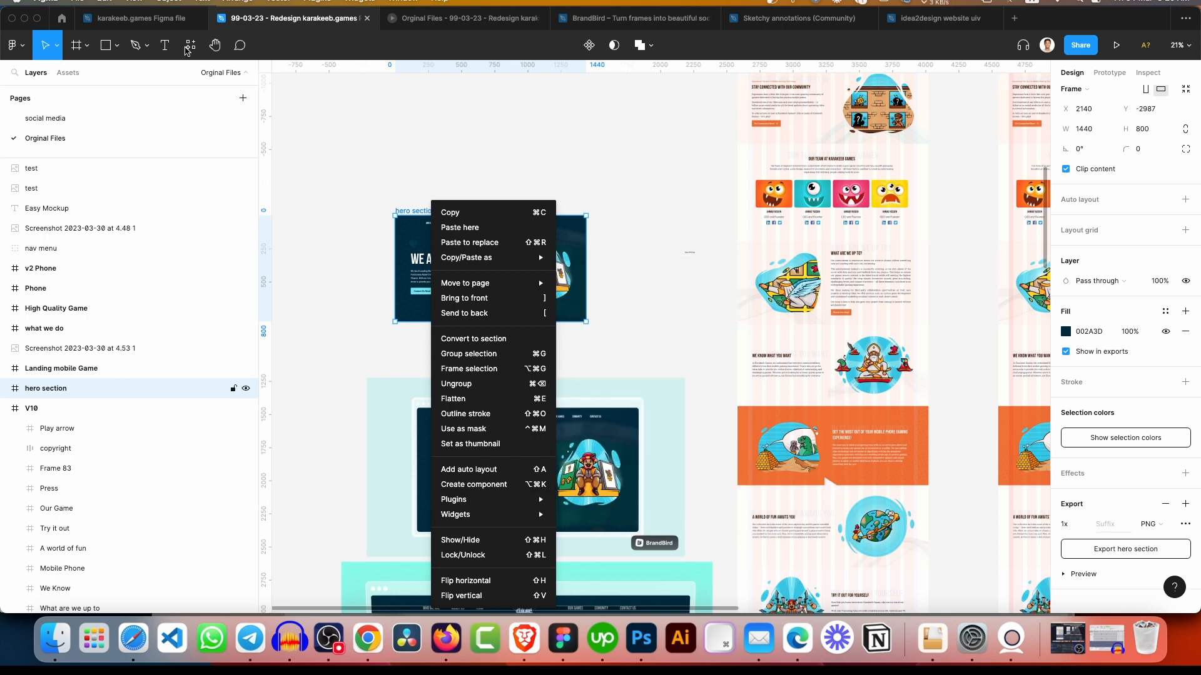
{"action": "left_click", "coordinate": [186, 50]}
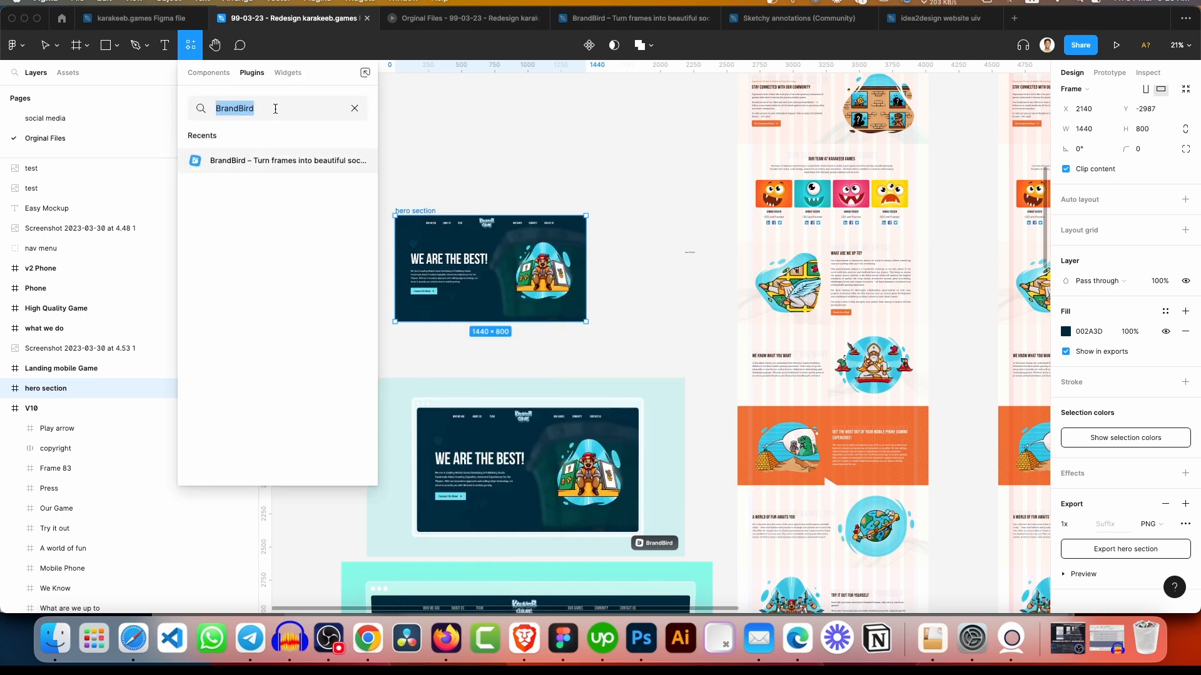
{"action": "type", "text": "mokup"}
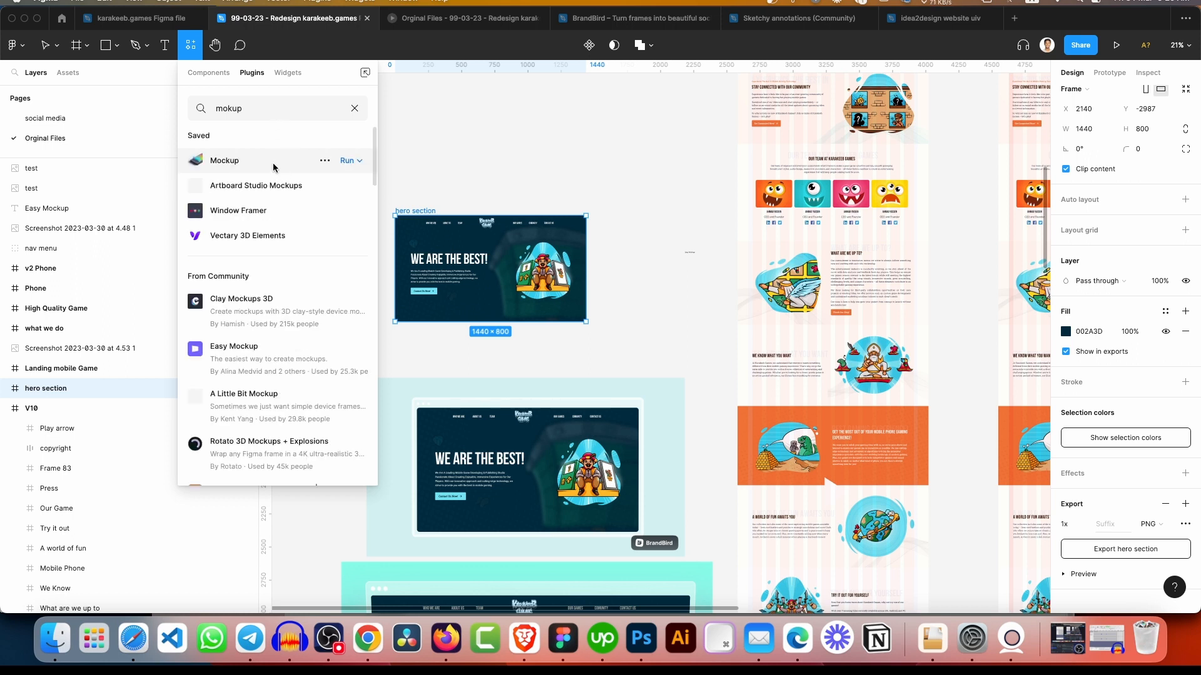
{"action": "left_click", "coordinate": [344, 161]}
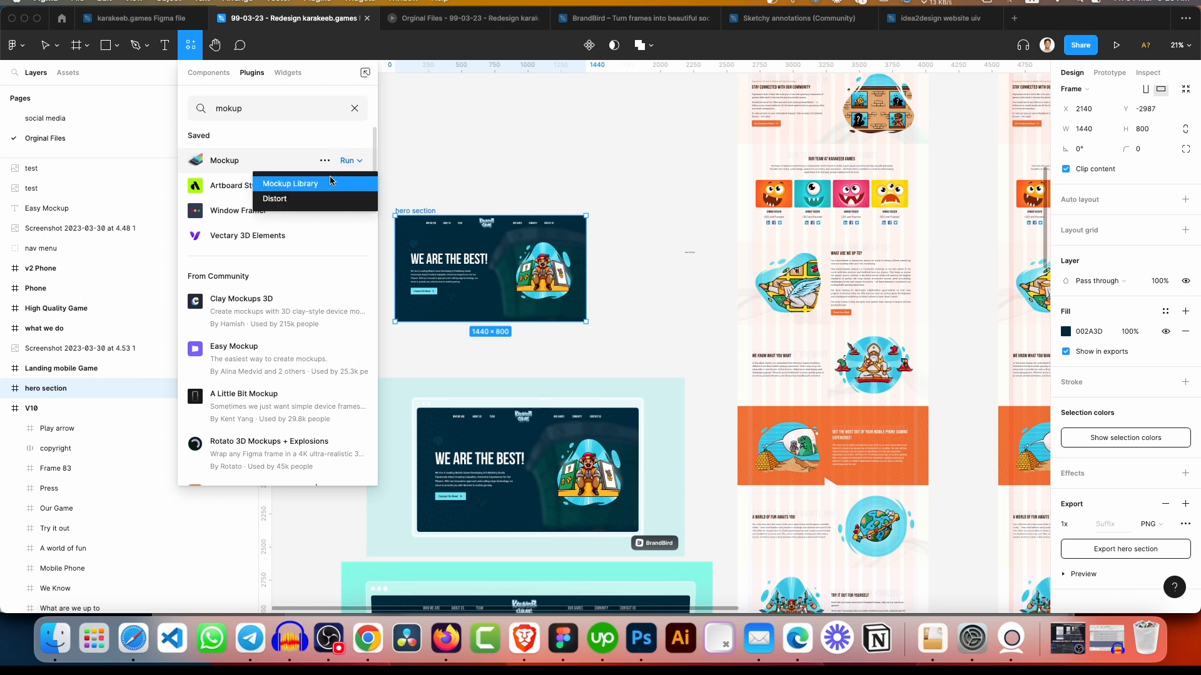
{"action": "left_click", "coordinate": [330, 181]}
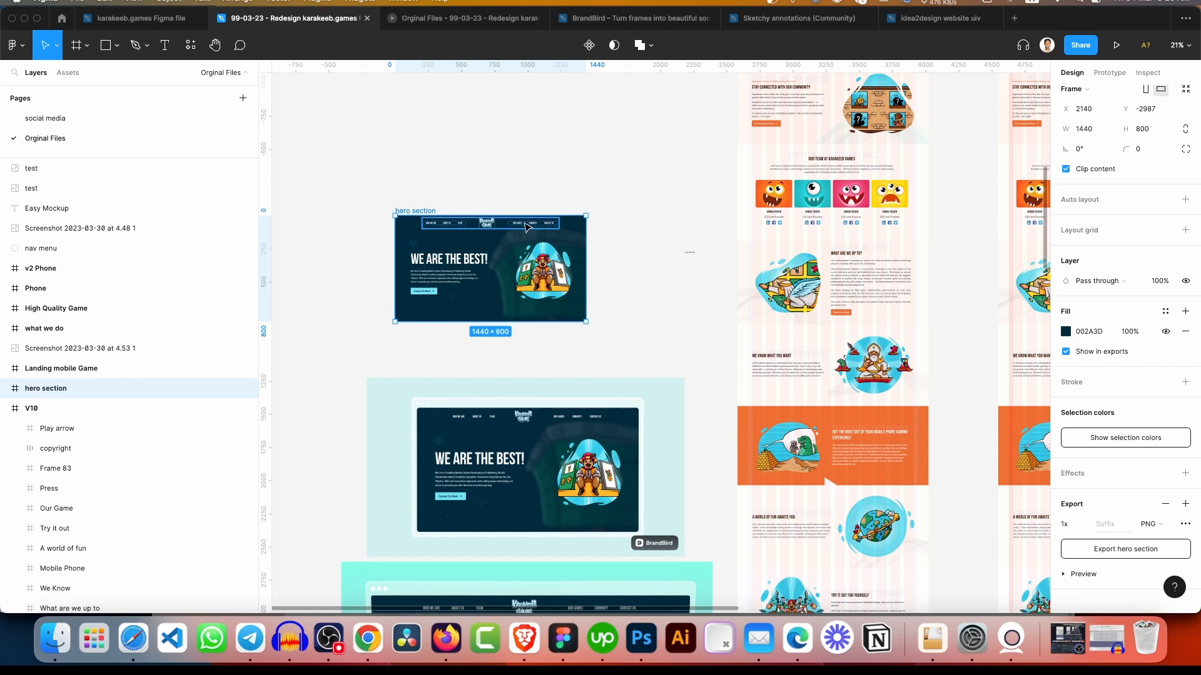
Search the Mockup plugin's library for "Desktop" mockups, limited to free ones
{"action": "left_click_drag", "start_coordinate": [570, 128], "coordinate": [698, 151]}
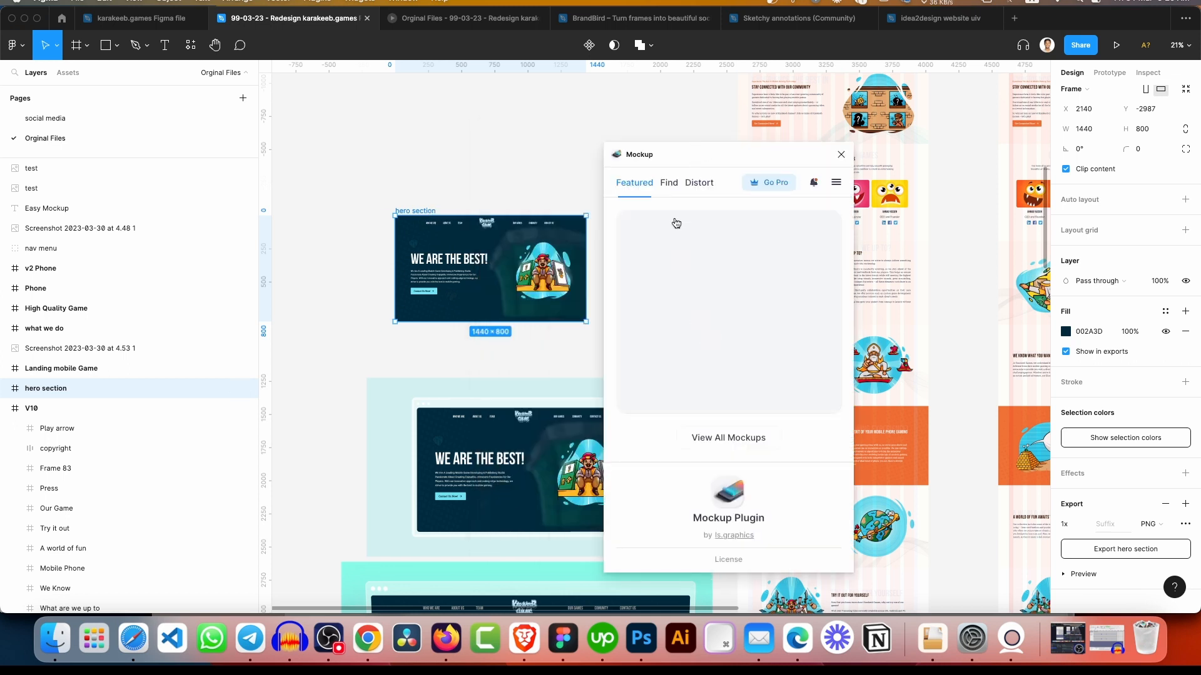
{"action": "left_click", "coordinate": [670, 188]}
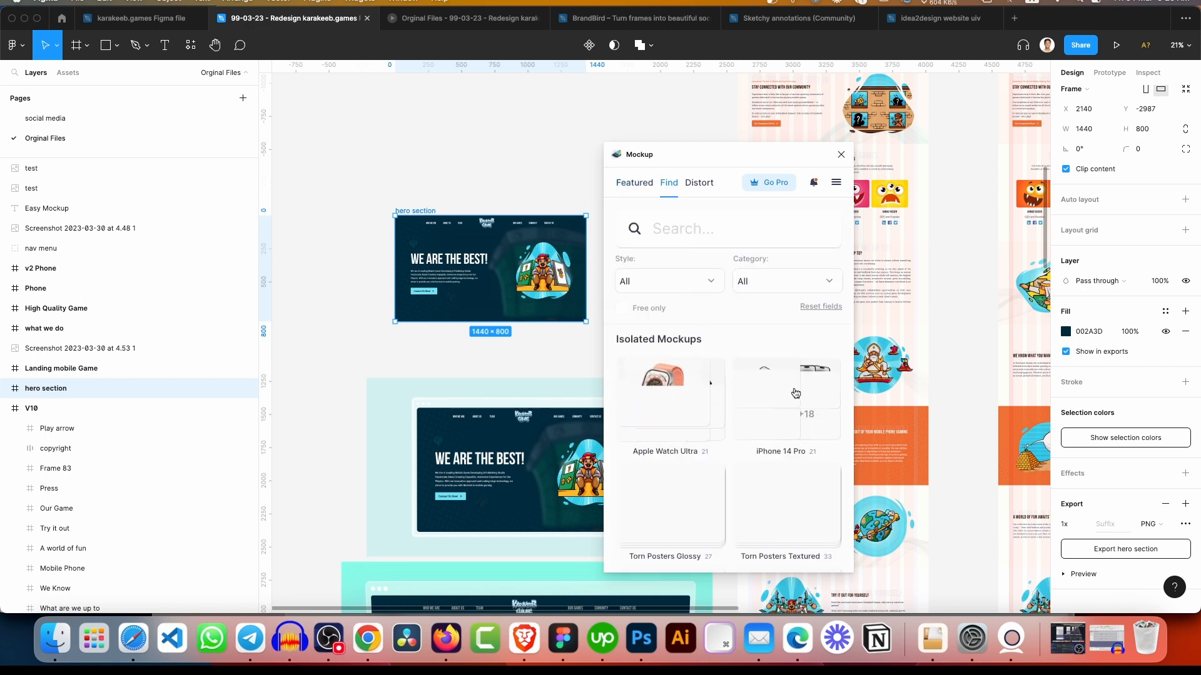
{"action": "scroll", "coordinate": [634, 295], "scroll_direction": "down", "scroll_amount": 3}
{"action": "scroll", "coordinate": [706, 277], "scroll_direction": "up", "scroll_amount": 3}
{"action": "left_click", "coordinate": [702, 230]}
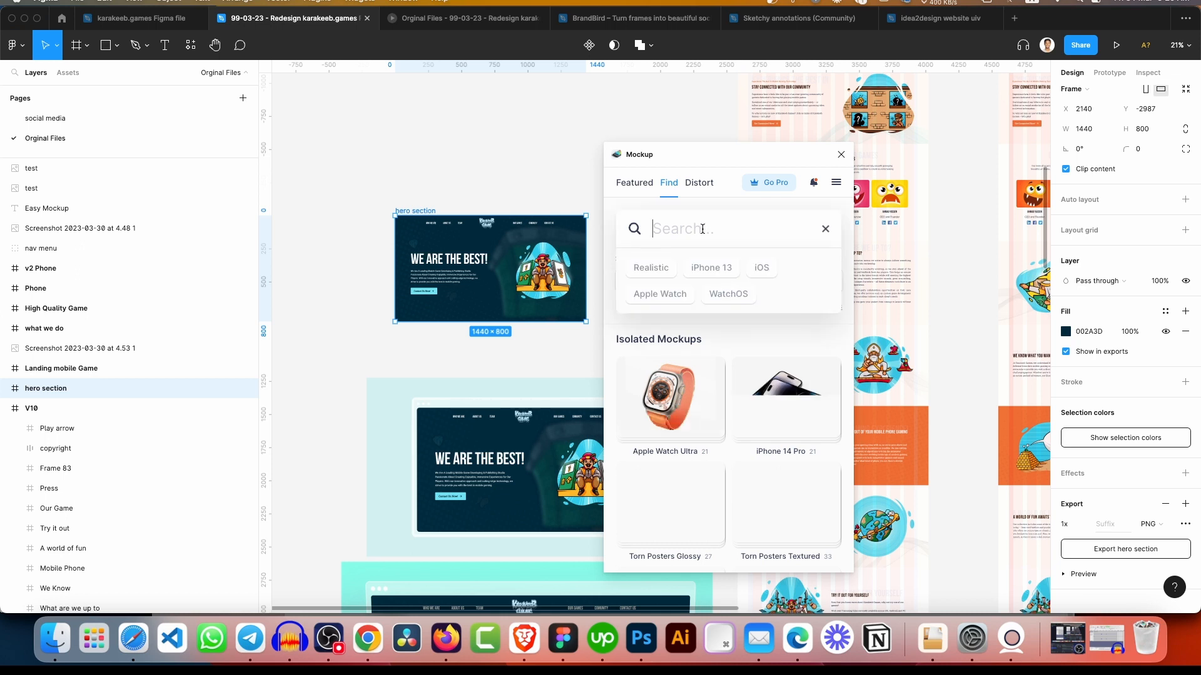
{"action": "type", "text": "des"}
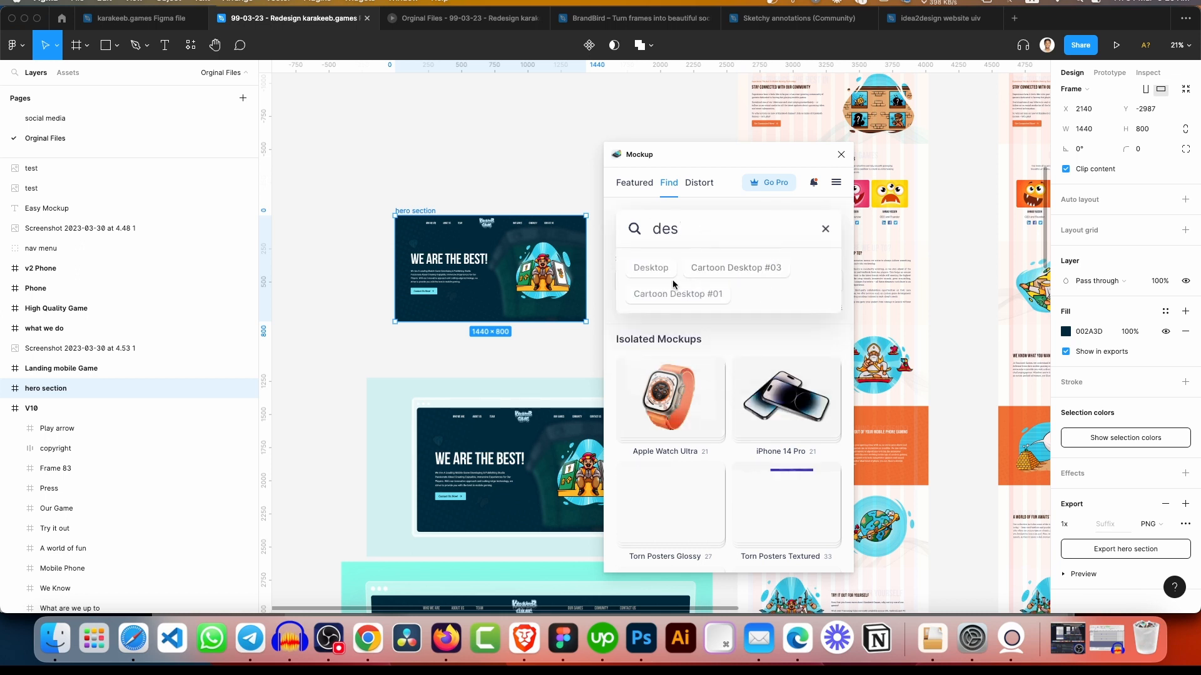
{"action": "left_click", "coordinate": [657, 270]}
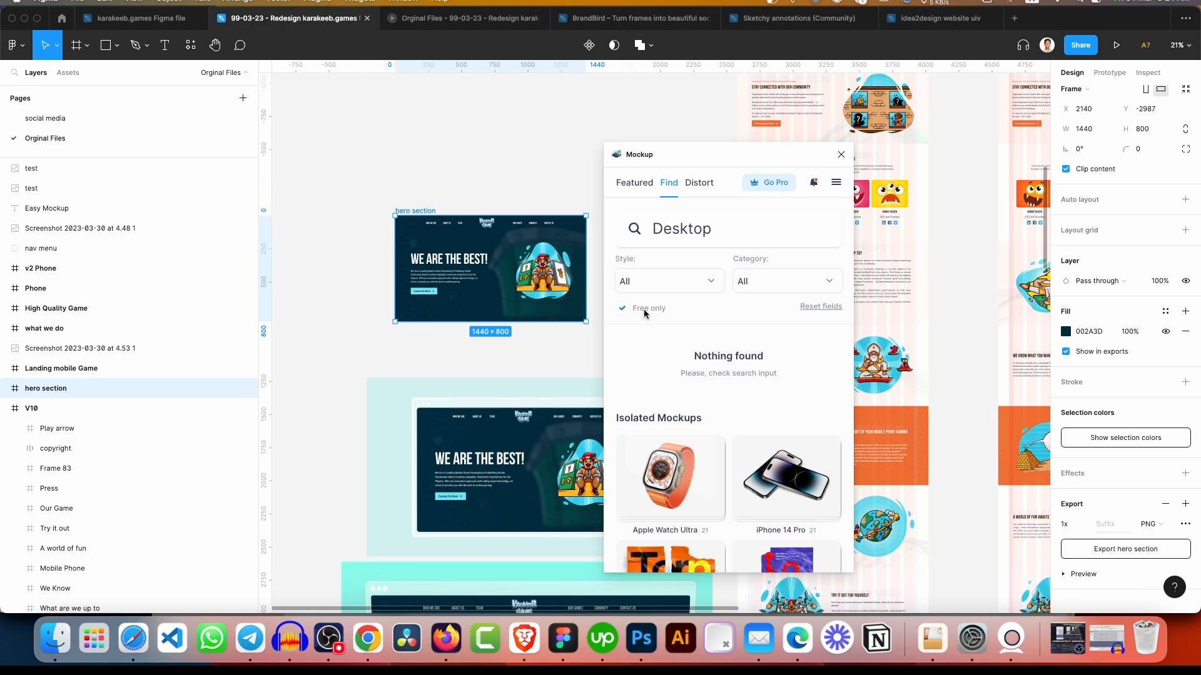
Browse the isolated mockups and open the front-facing Mac Studio and Studio Display mockup from the Mac Studio collection
{"action": "scroll", "coordinate": [772, 372], "scroll_direction": "down", "scroll_amount": 10}
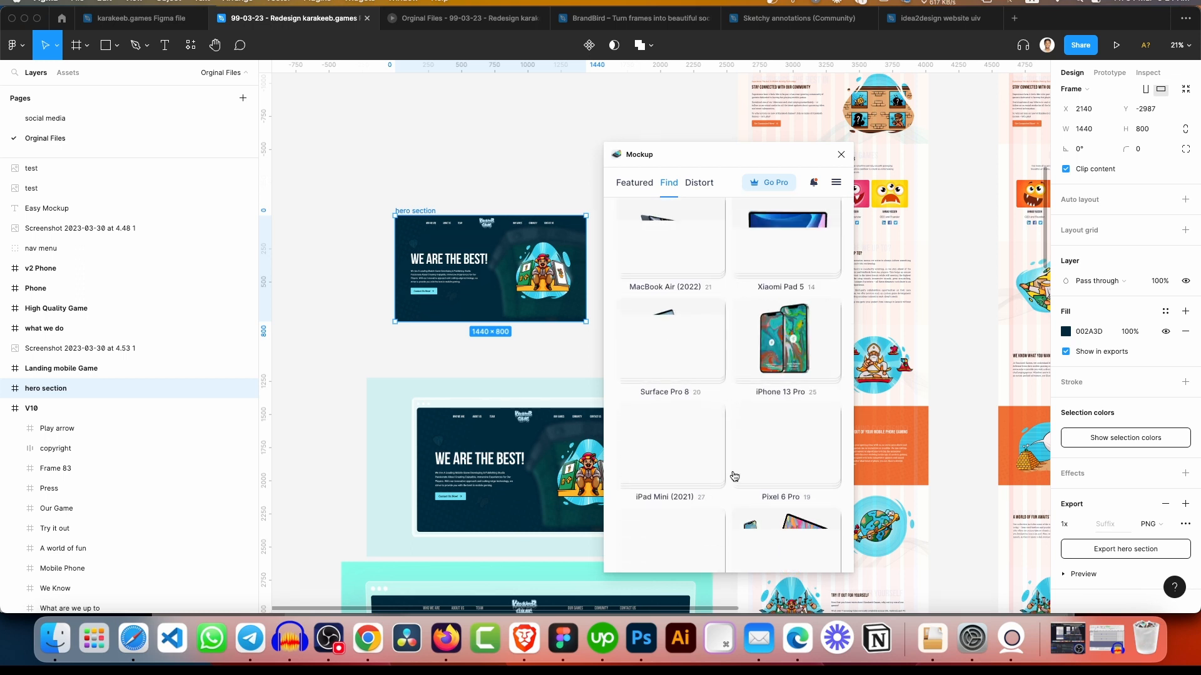
{"action": "scroll", "coordinate": [796, 400], "scroll_direction": "down", "scroll_amount": 3}
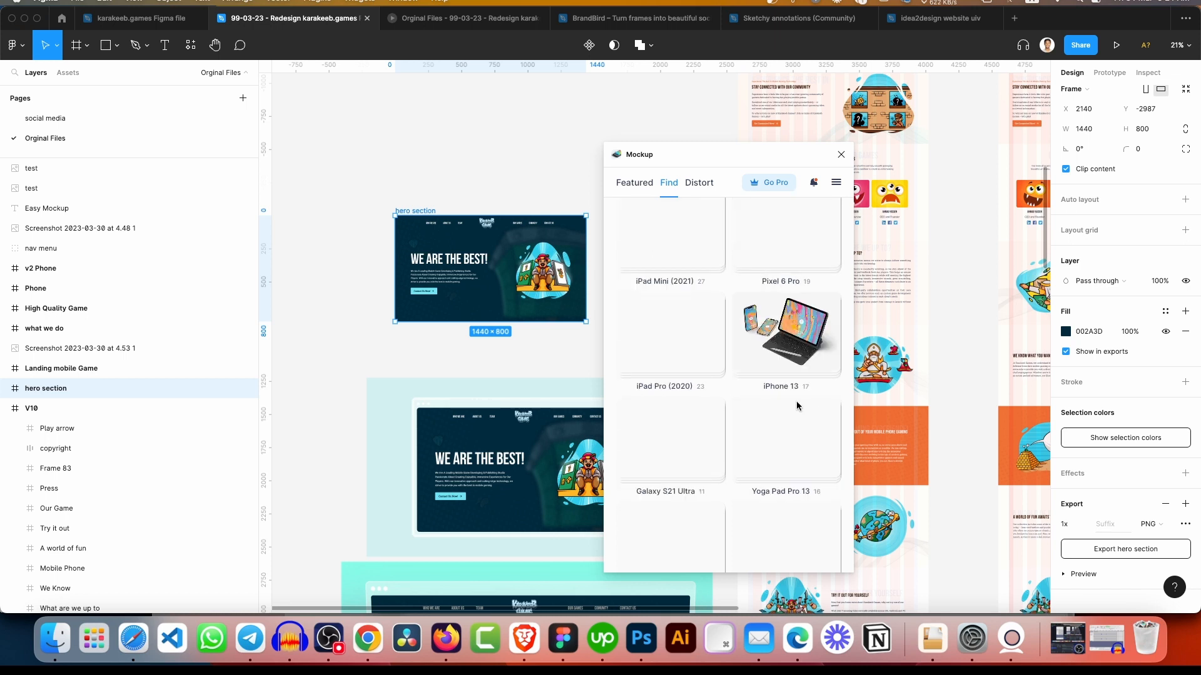
{"action": "scroll", "coordinate": [796, 406], "scroll_direction": "down", "scroll_amount": 3}
{"action": "scroll", "coordinate": [798, 406], "scroll_direction": "down", "scroll_amount": 4}
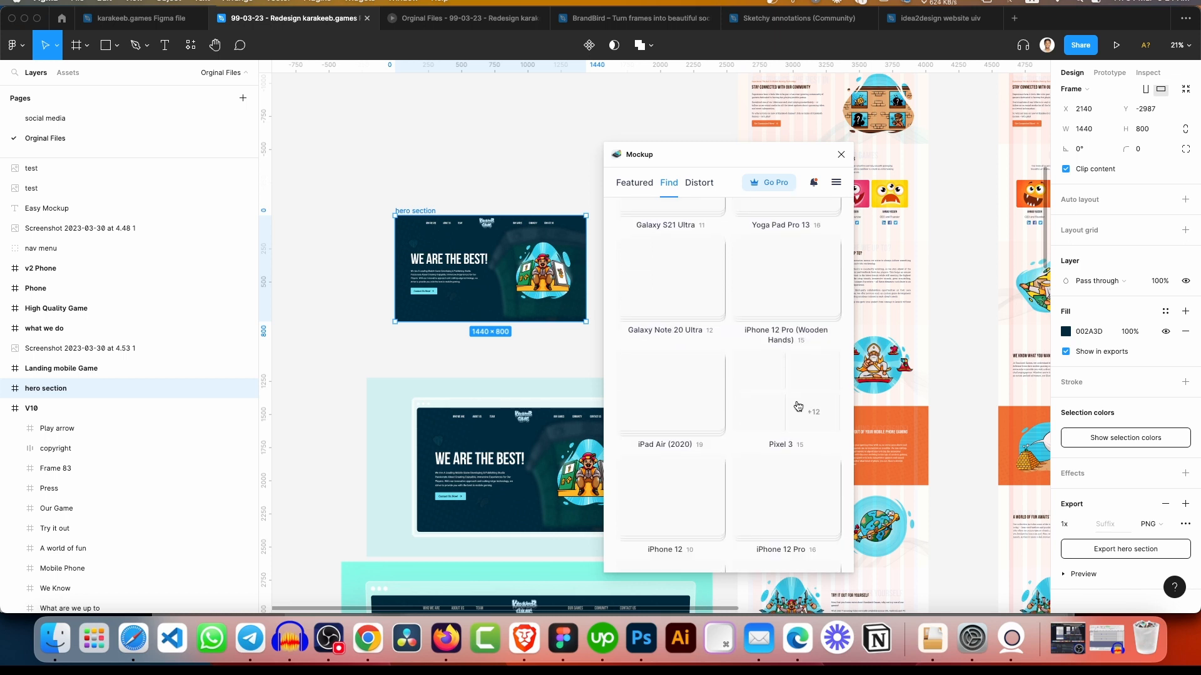
{"action": "scroll", "coordinate": [798, 406], "scroll_direction": "down", "scroll_amount": 1}
{"action": "scroll", "coordinate": [798, 406], "scroll_direction": "down", "scroll_amount": 1}
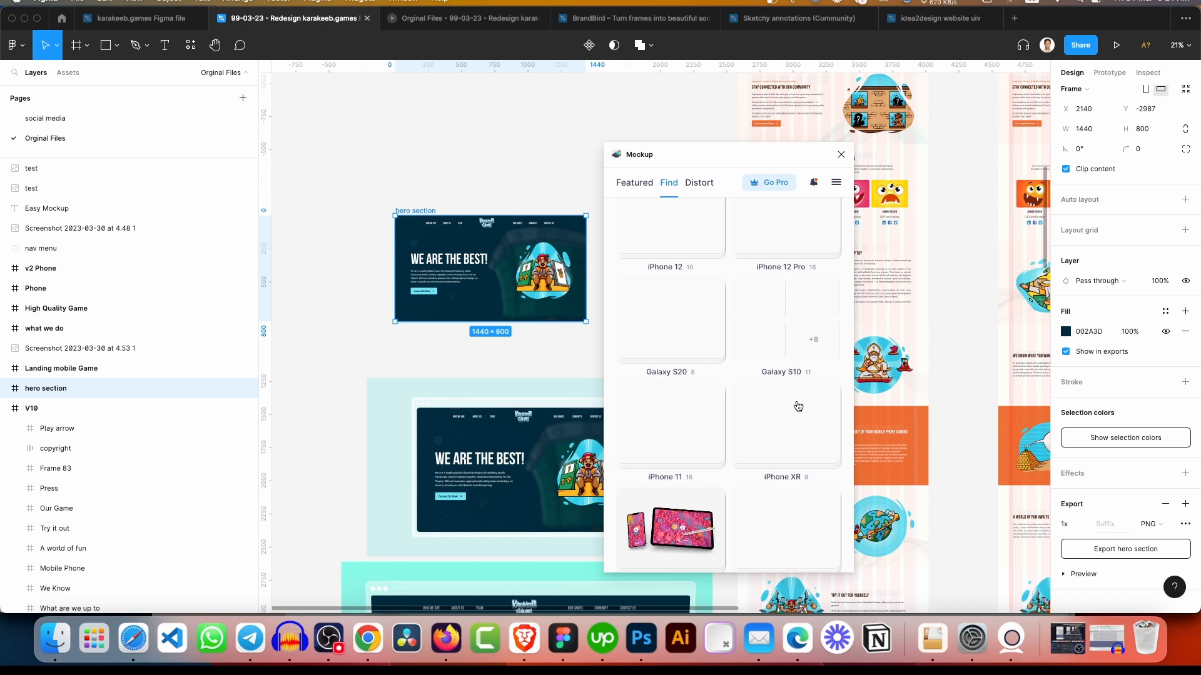
{"action": "left_click", "coordinate": [683, 368]}
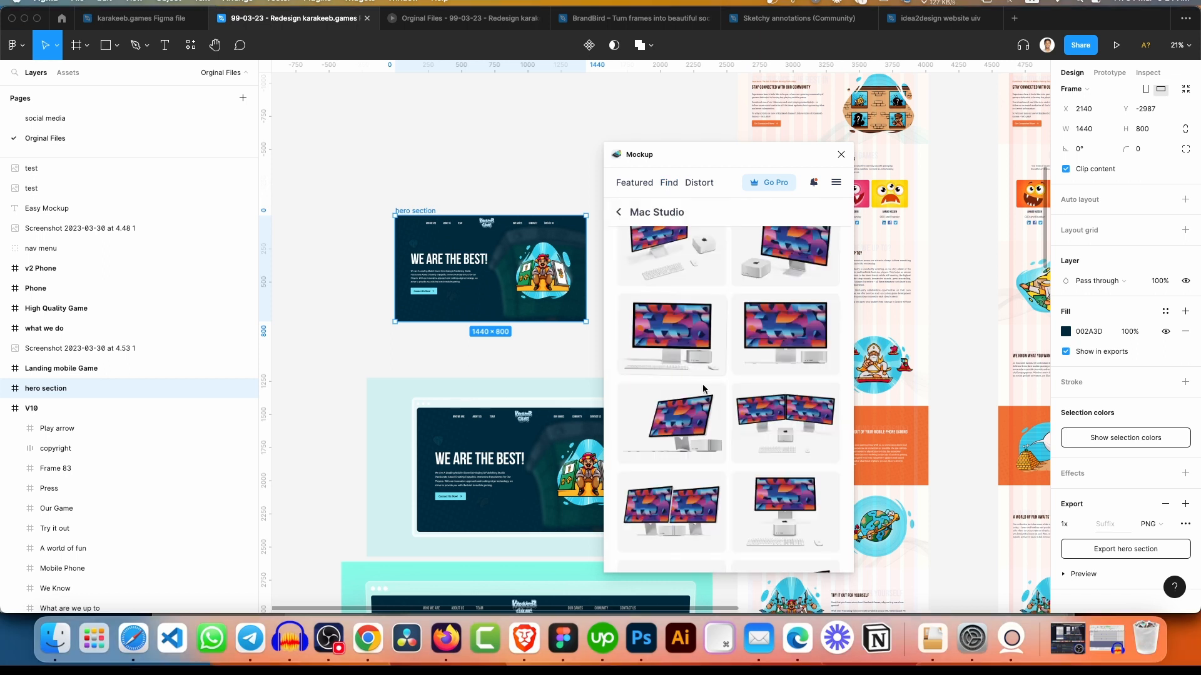
{"action": "left_click", "coordinate": [683, 325]}
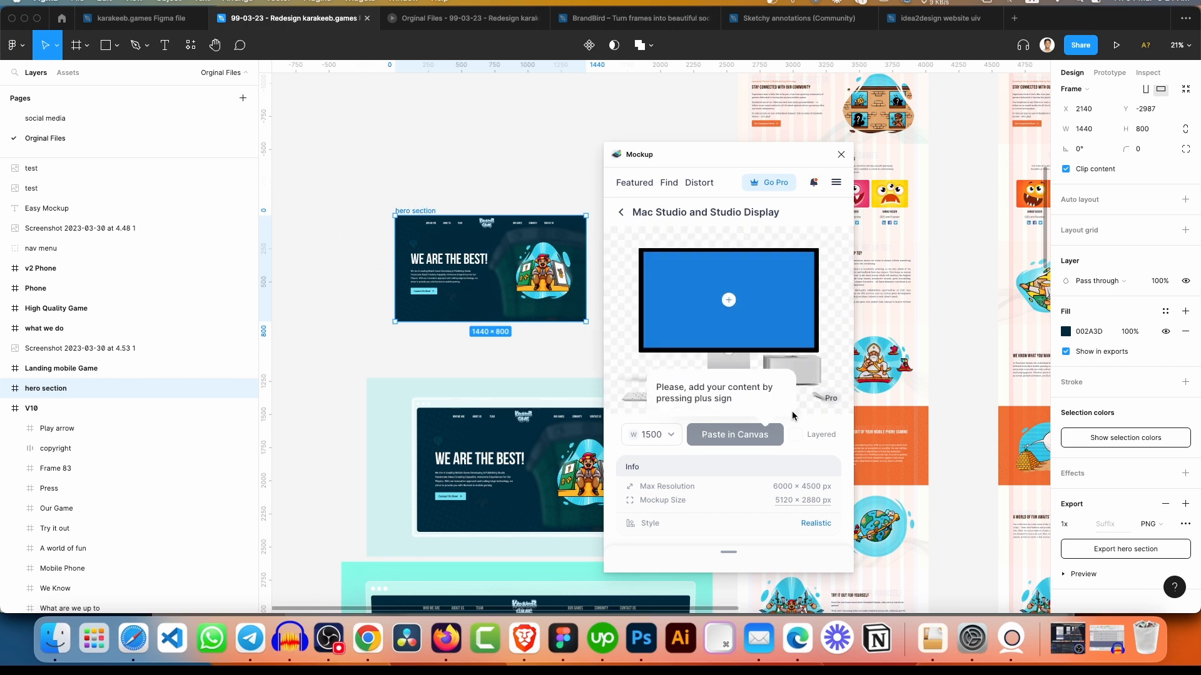
Crop the hero section frame onto the Studio Display screen and try to paste the mockup into the canvas
{"action": "left_click", "coordinate": [398, 164]}
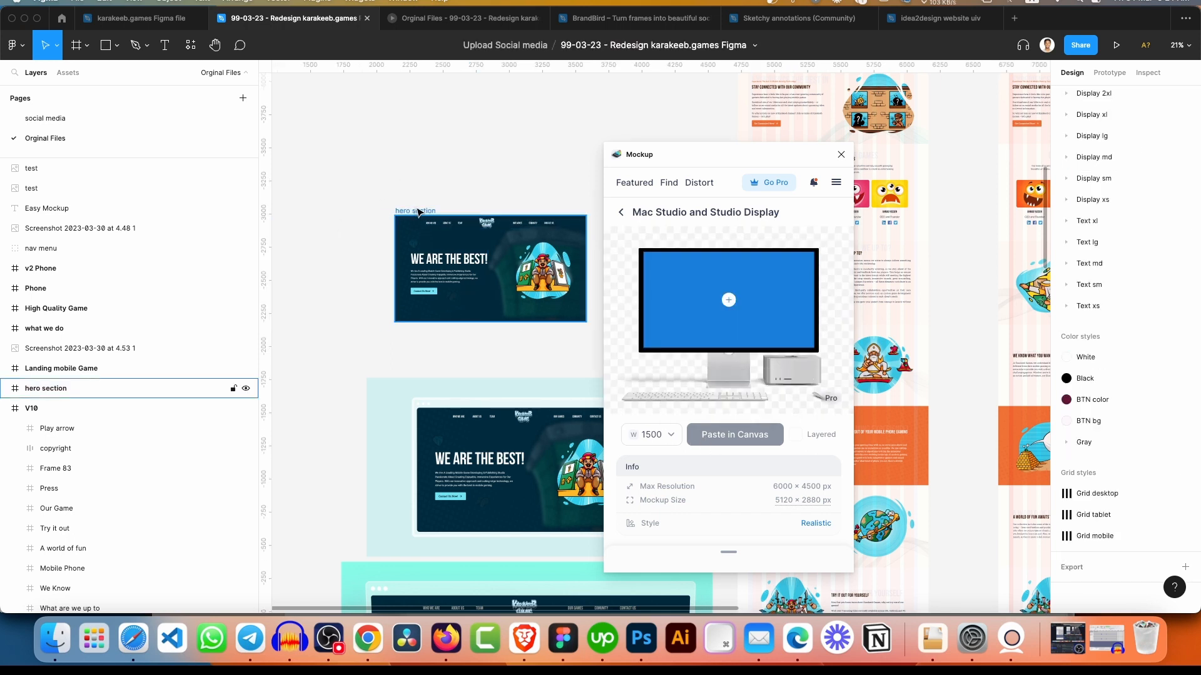
{"action": "left_click", "coordinate": [418, 213]}
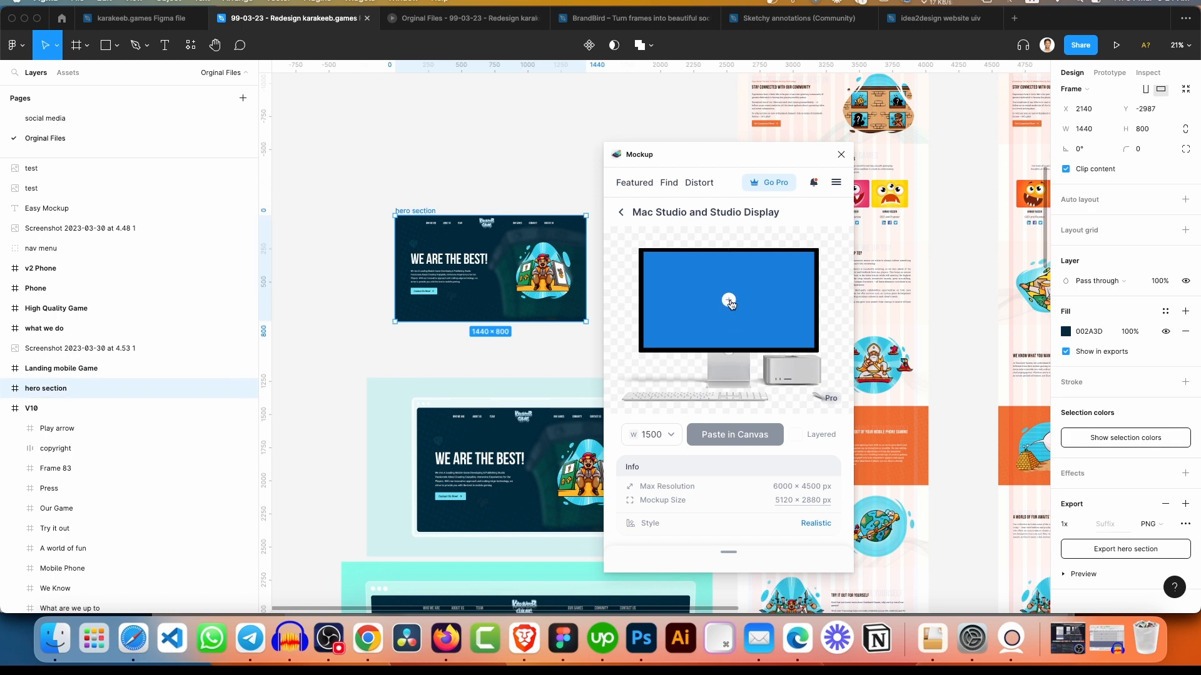
{"action": "left_click", "coordinate": [729, 300]}
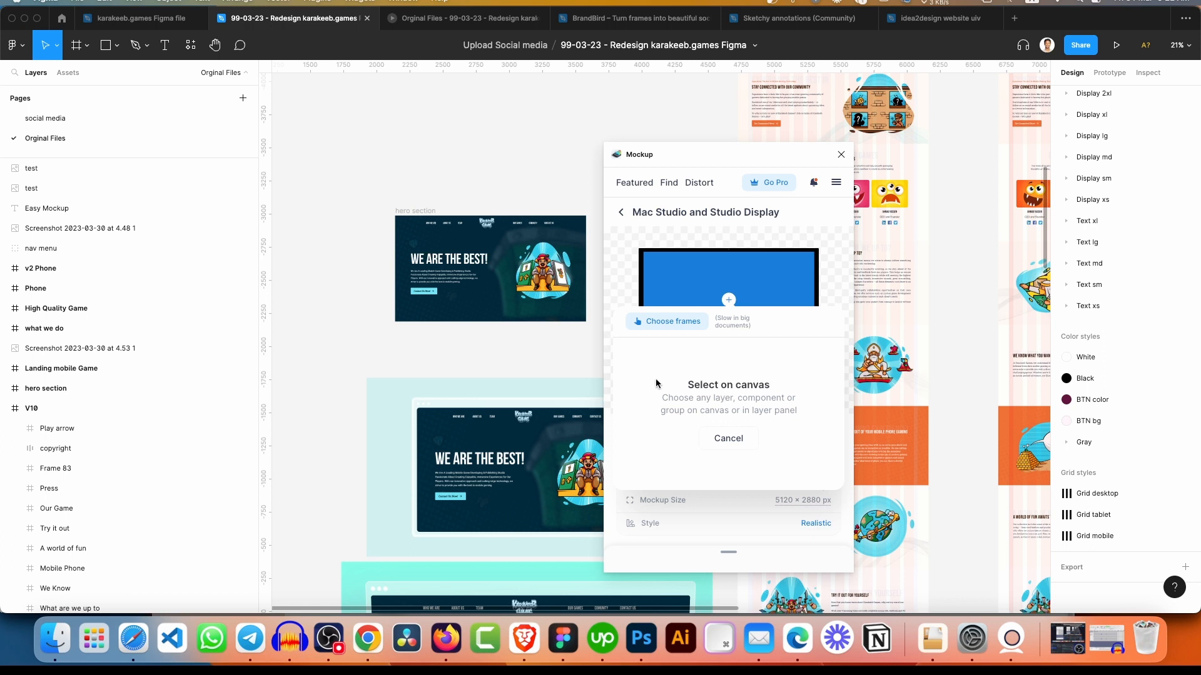
{"action": "left_click", "coordinate": [420, 215]}
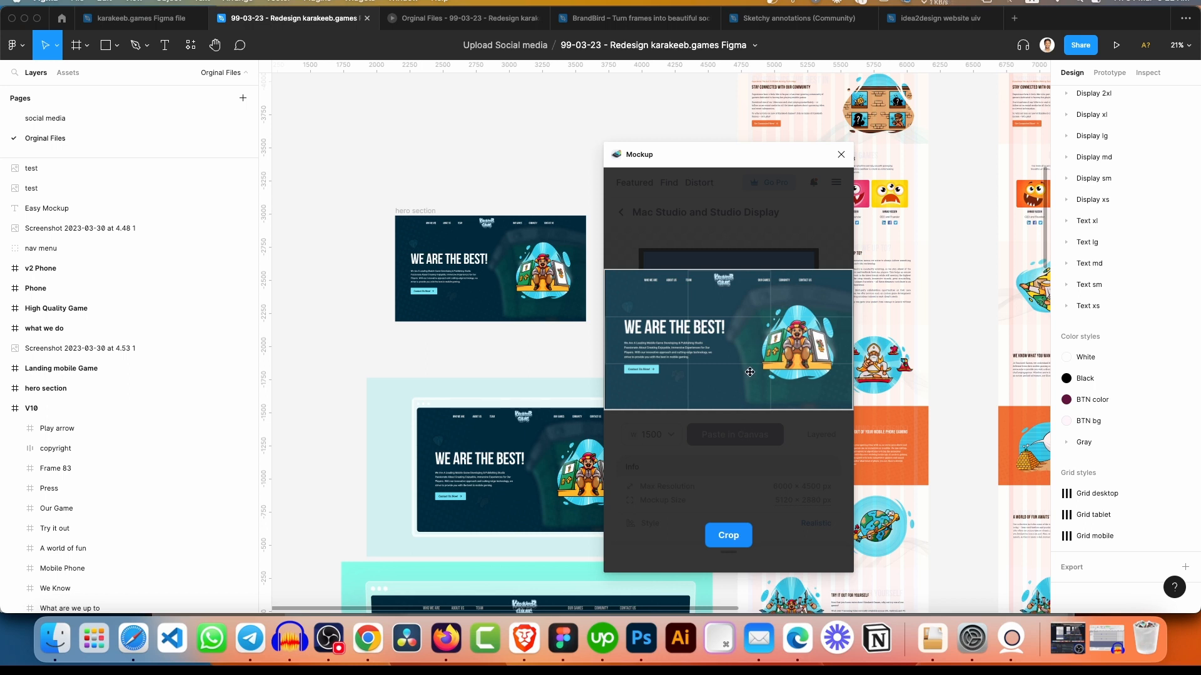
{"action": "left_click", "coordinate": [727, 536]}
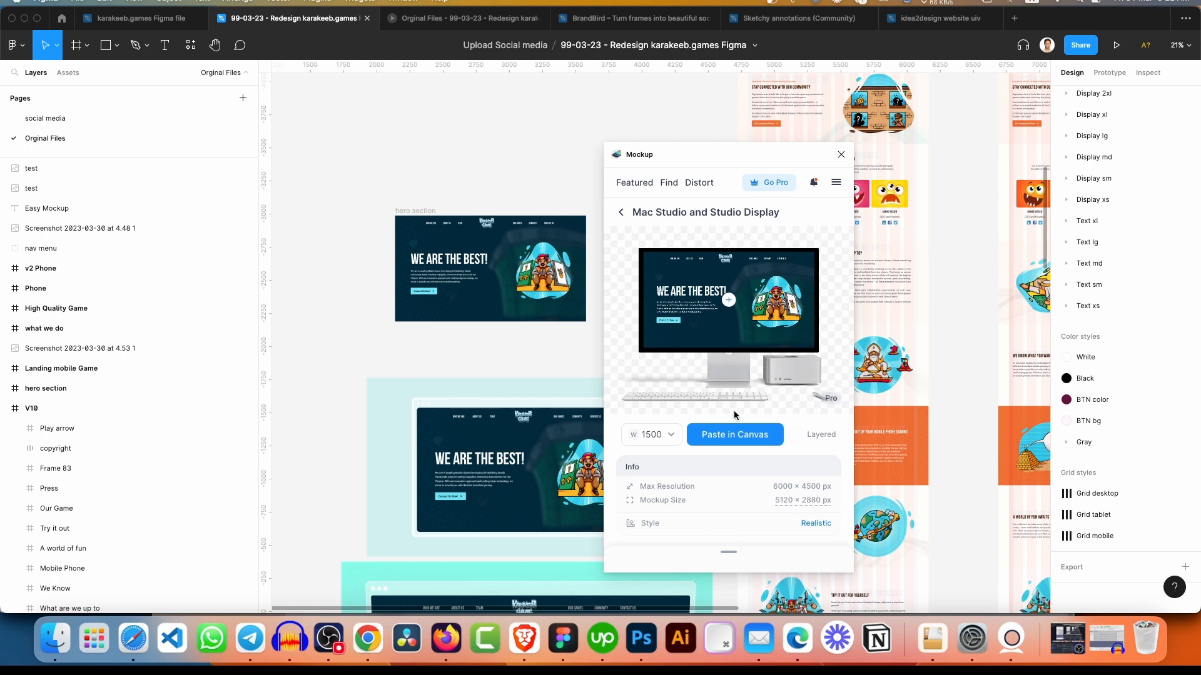
{"action": "scroll", "coordinate": [740, 469], "scroll_direction": "down", "scroll_amount": 5}
{"action": "scroll", "coordinate": [750, 438], "scroll_direction": "up", "scroll_amount": 5}
{"action": "left_click", "coordinate": [747, 437]}
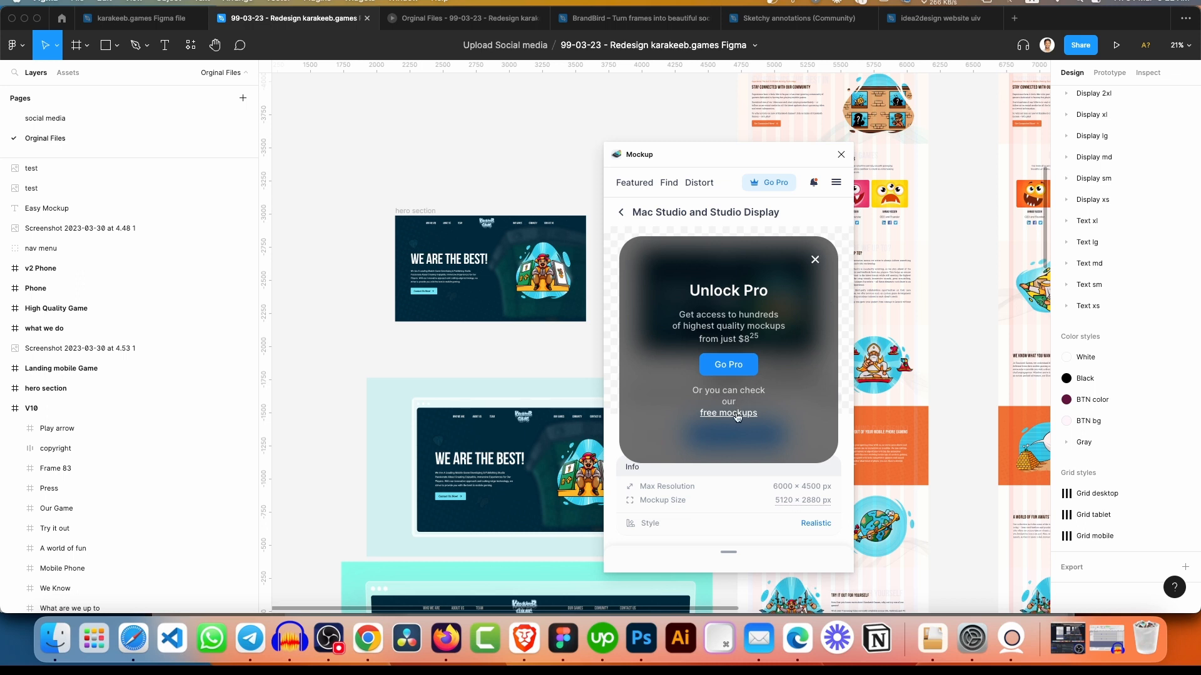
Open the Surface Laptop Studio mockup from the free mockups and crop the hero section frame onto its screen
{"action": "left_click", "coordinate": [736, 414]}
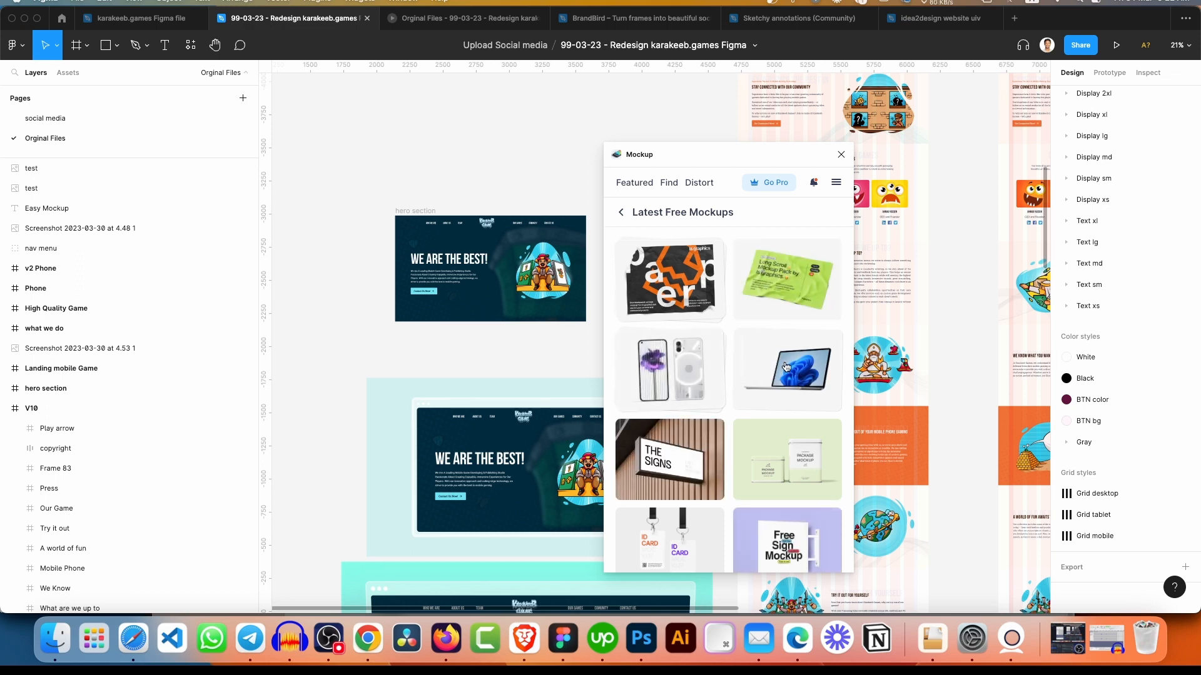
{"action": "left_click", "coordinate": [786, 367]}
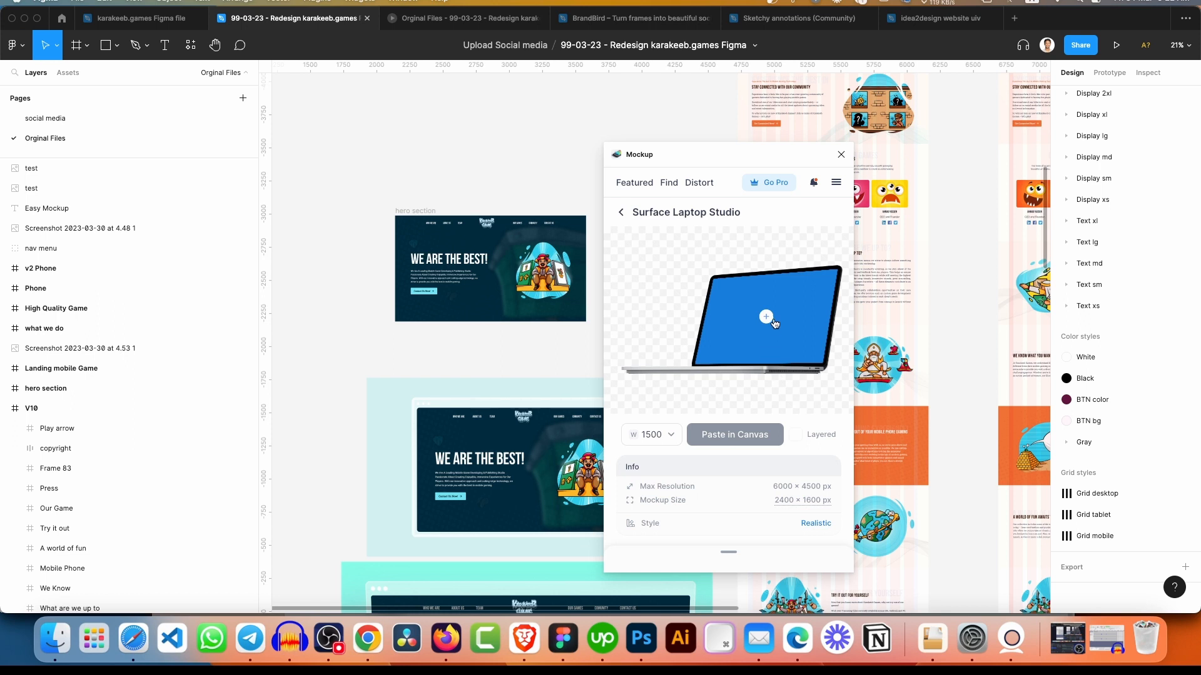
{"action": "left_click", "coordinate": [770, 319]}
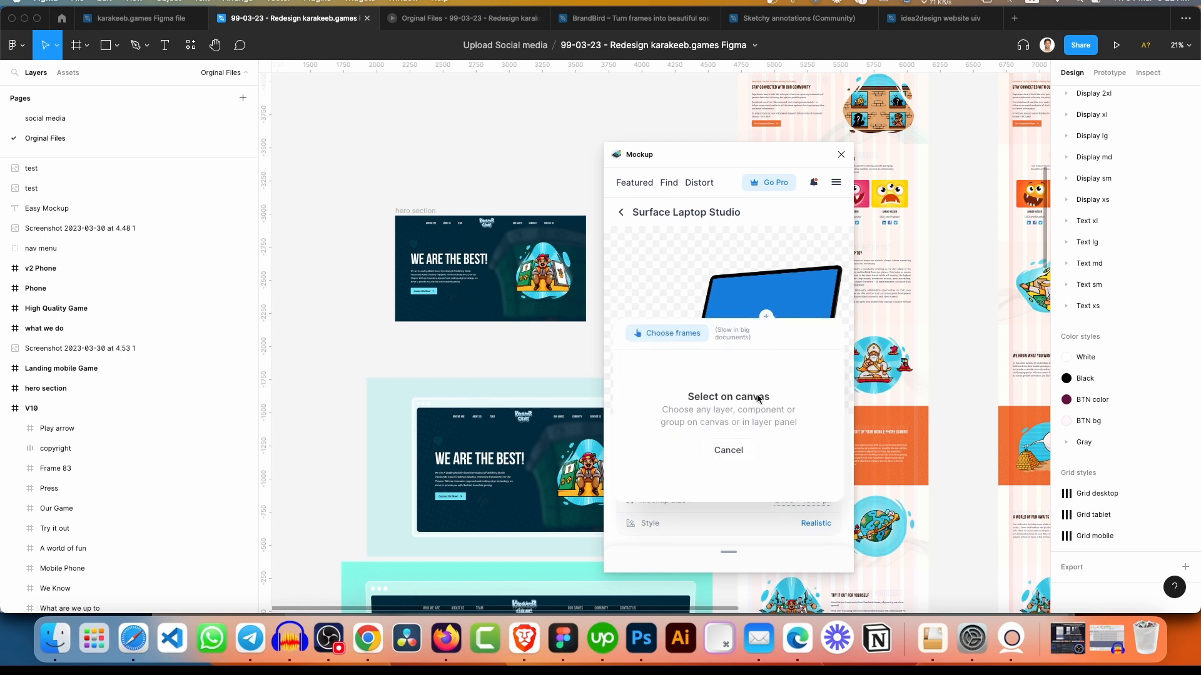
{"action": "left_click", "coordinate": [430, 212]}
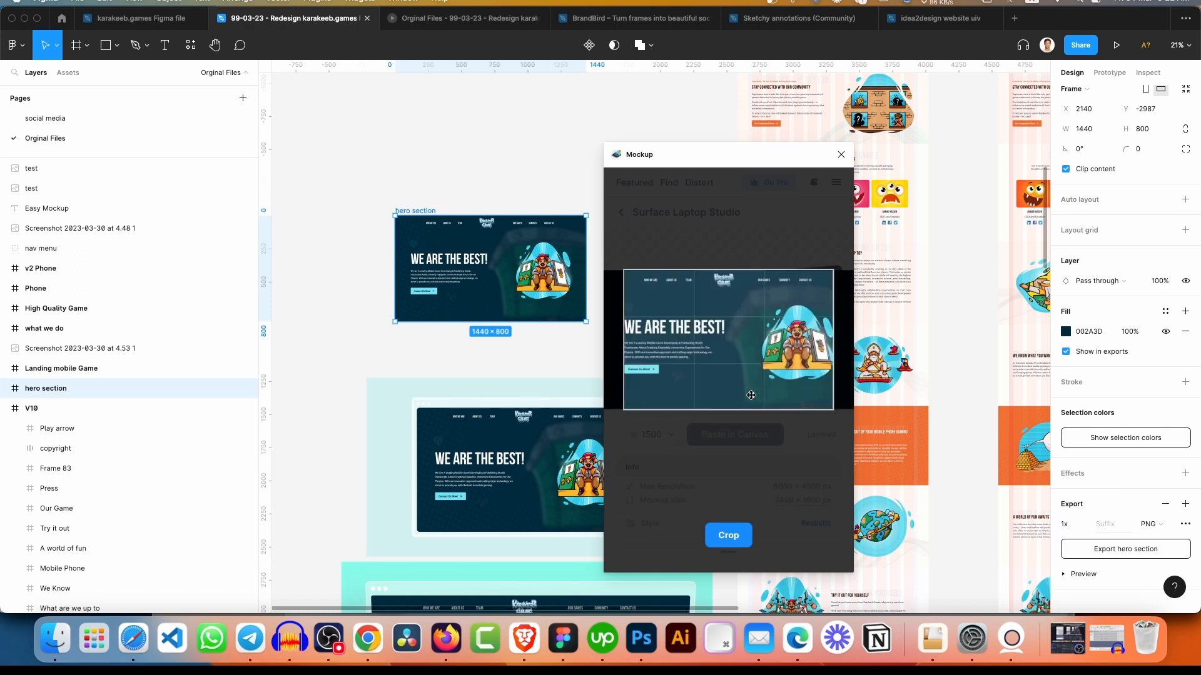
{"action": "left_click_drag", "start_coordinate": [760, 363], "coordinate": [766, 359]}
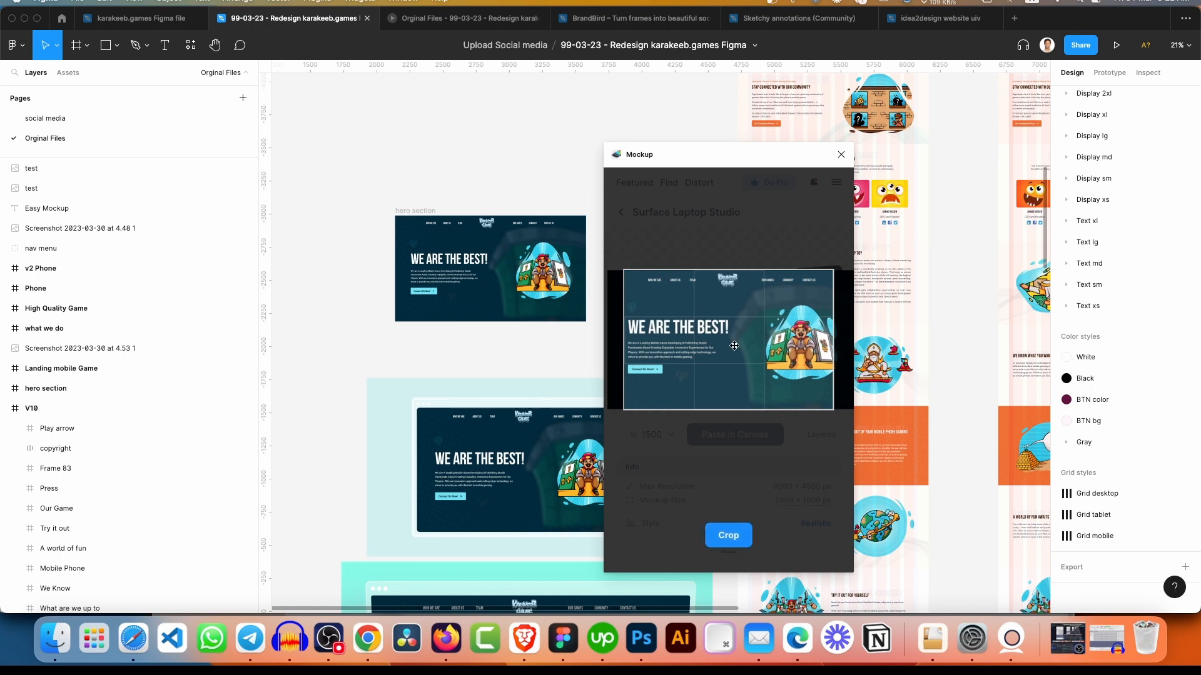
{"action": "left_click", "coordinate": [737, 542]}
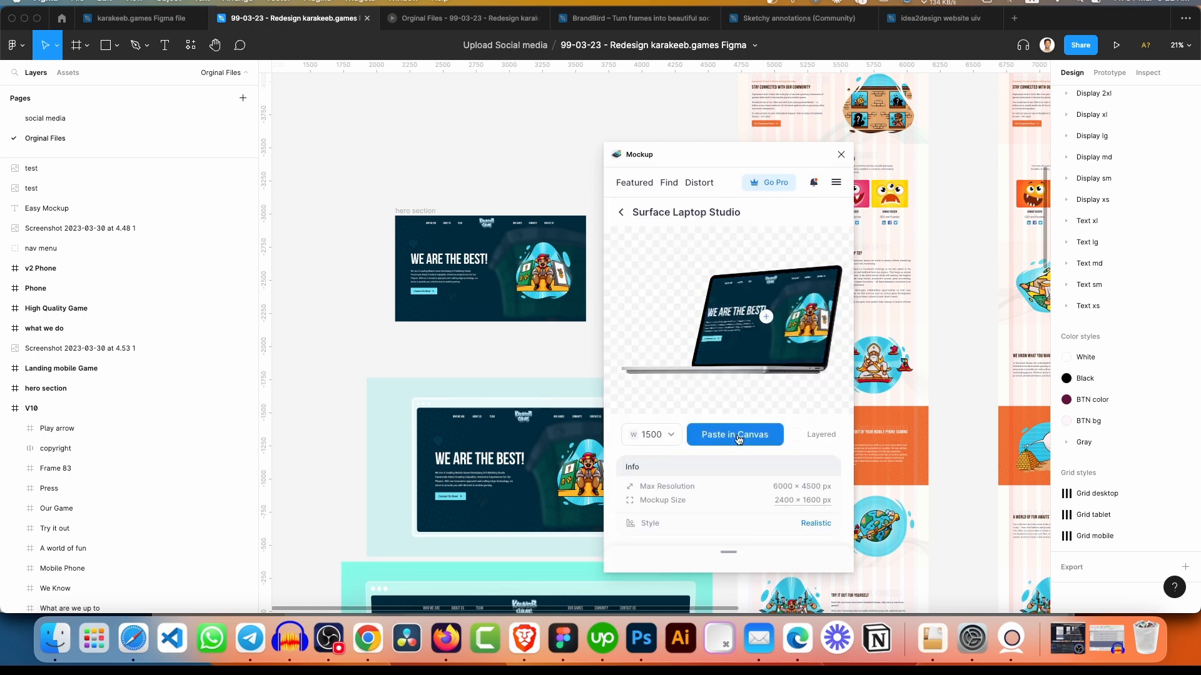
Paste the laptop mockup into the canvas at 1500 width, once flat and once layered, and close the Mockup plugin
{"action": "left_click", "coordinate": [738, 439]}
{"action": "left_click", "coordinate": [745, 436]}
{"action": "scroll", "coordinate": [571, 276], "scroll_direction": "down", "scroll_amount": 8}
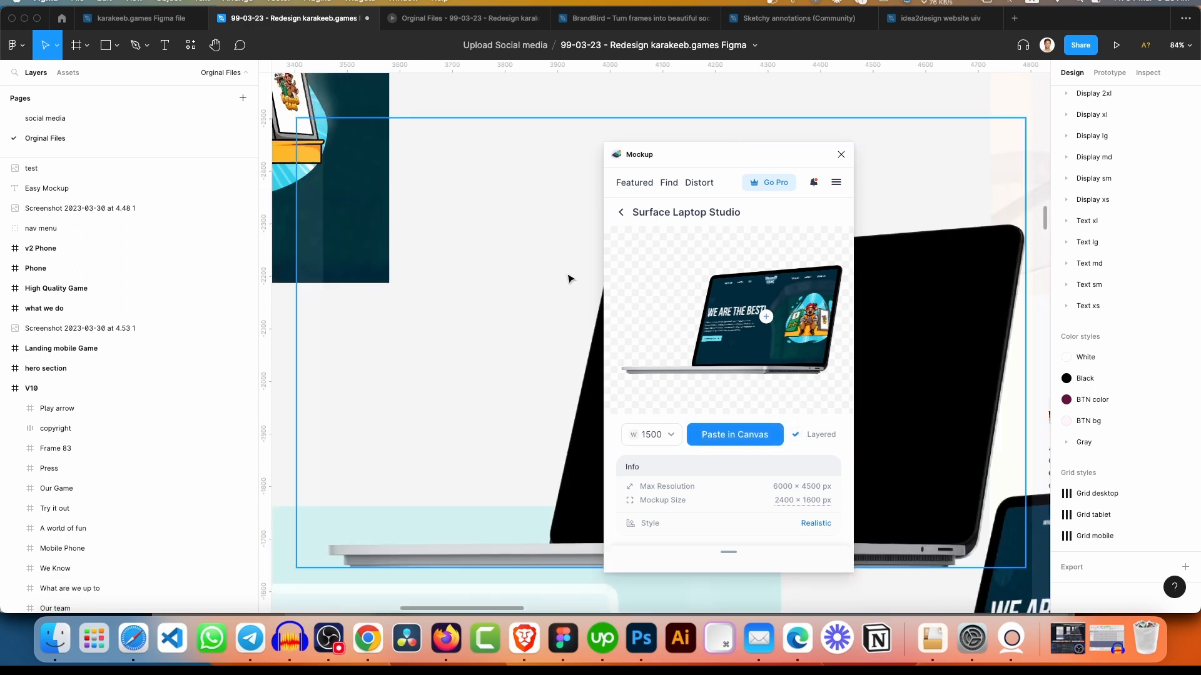
{"action": "left_click", "coordinate": [840, 155]}
Delete the flat laptop image and move the layered Surface Laptop Studio group to the left of the hero section frame
{"action": "scroll", "coordinate": [657, 341], "scroll_direction": "down", "scroll_amount": 3}
{"action": "left_click", "coordinate": [655, 341]}
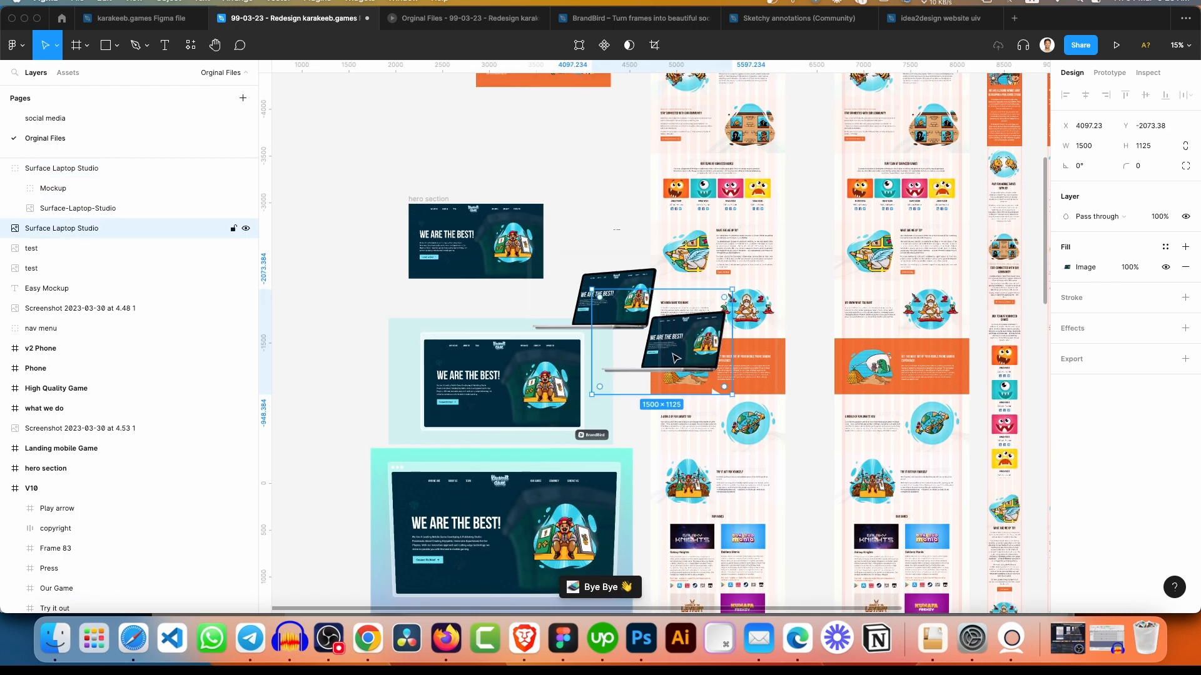
{"action": "key", "text": "Delete"}
{"action": "left_click", "coordinate": [598, 318]}
{"action": "left_click_drag", "start_coordinate": [535, 331], "coordinate": [274, 323]}
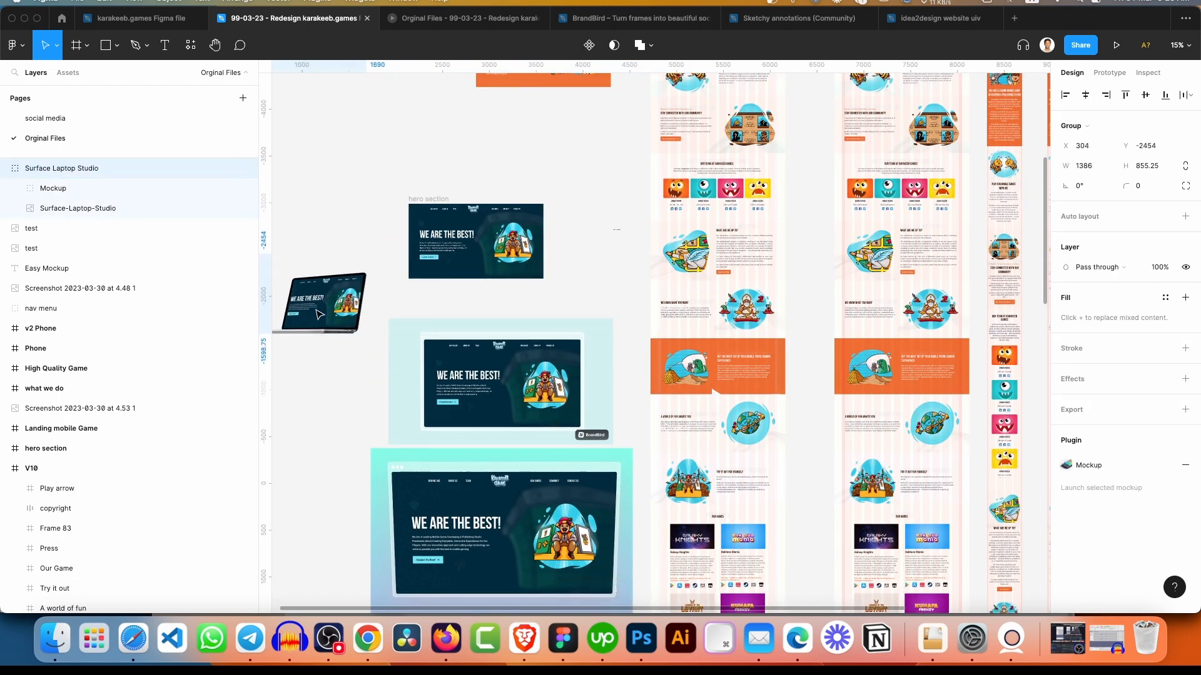
Examine the layered laptop mockup up close, including its inner Mockup screen group and the whole Surface Laptop Studio group
{"action": "scroll", "coordinate": [349, 300], "scroll_direction": "up", "scroll_amount": 5}
{"action": "scroll", "coordinate": [375, 306], "scroll_direction": "up", "scroll_amount": 5}
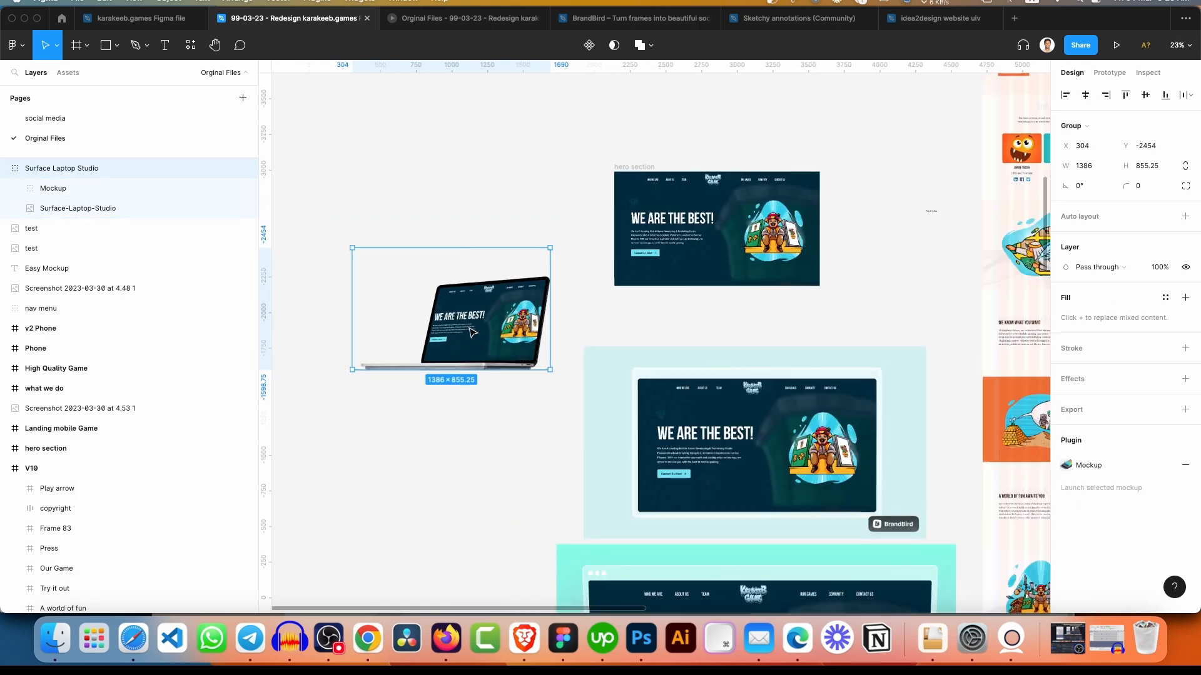
{"action": "double_click", "coordinate": [430, 305]}
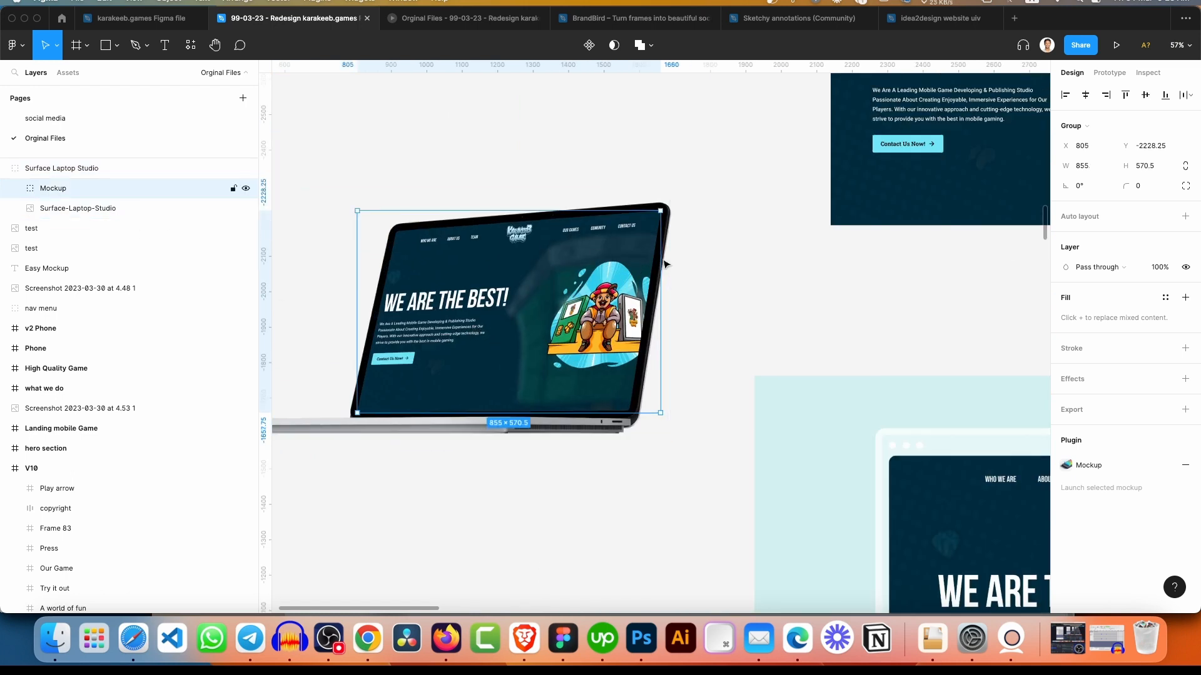
{"action": "left_click", "coordinate": [713, 240]}
{"action": "left_click", "coordinate": [599, 203]}
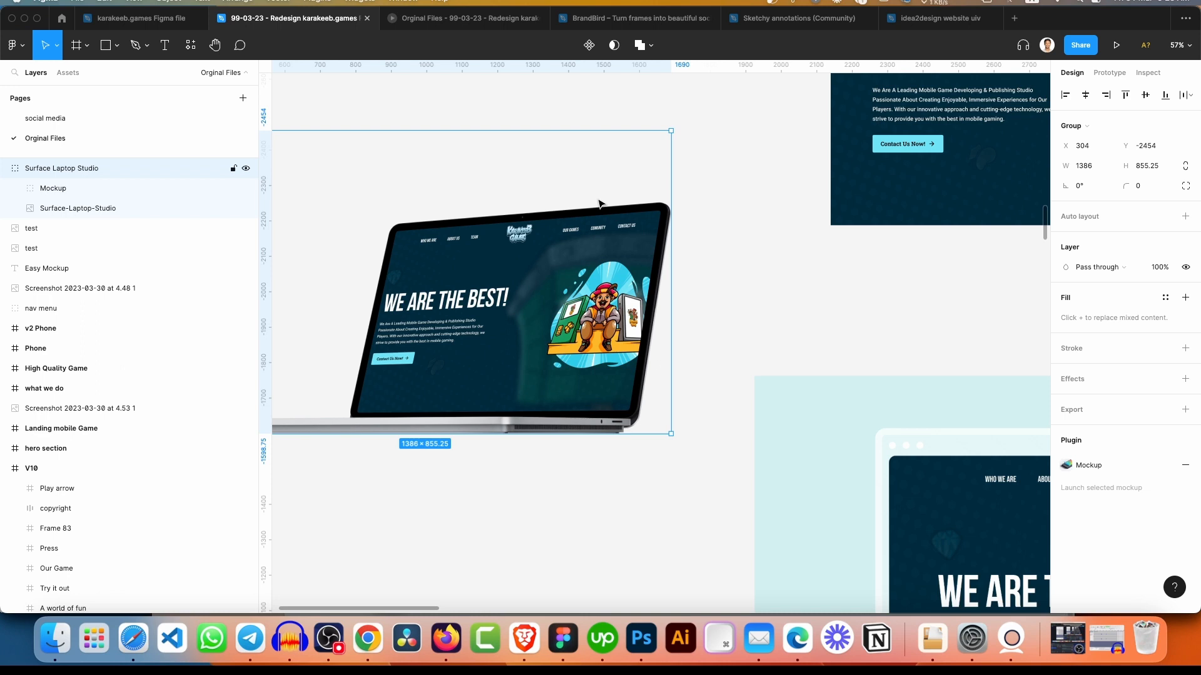
{"action": "scroll", "coordinate": [598, 203], "scroll_direction": "down", "scroll_amount": 3}
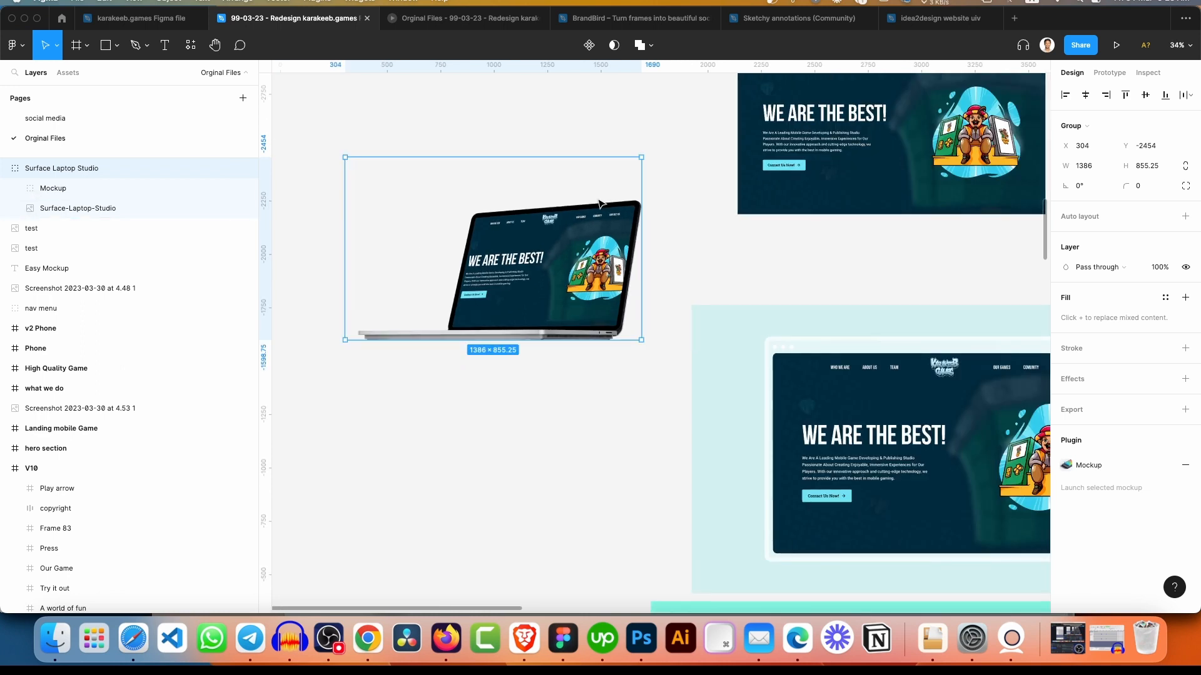
{"action": "left_click", "coordinate": [517, 151]}
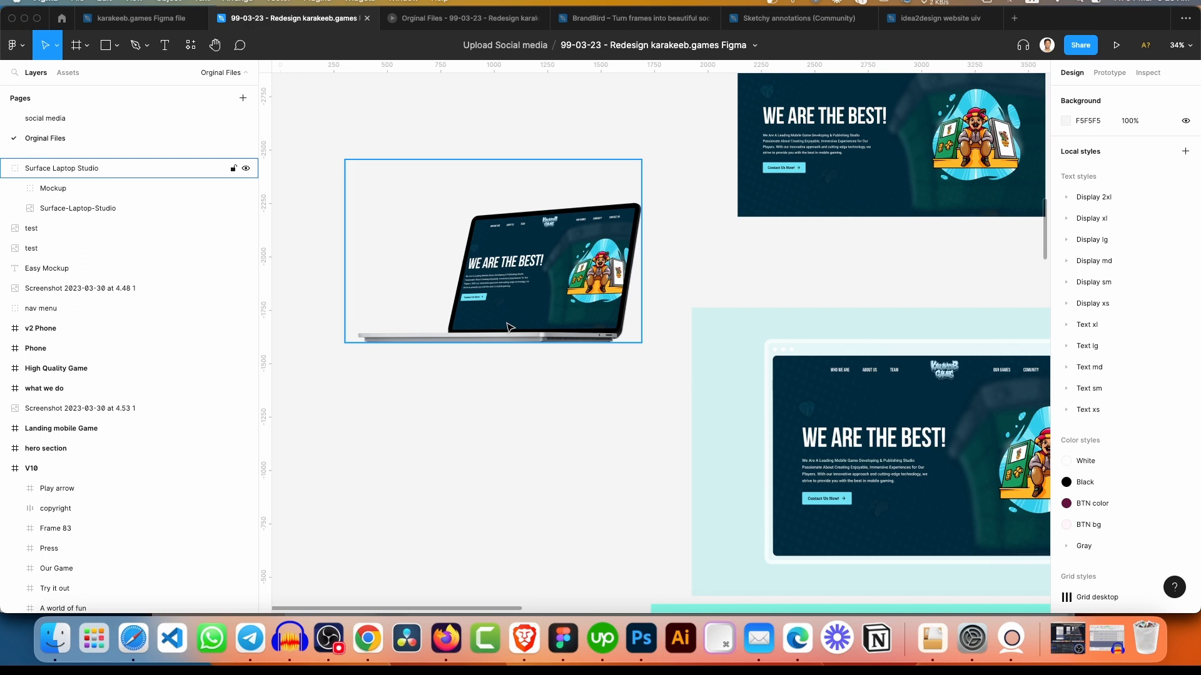
{"action": "scroll", "coordinate": [507, 329], "scroll_direction": "down", "scroll_amount": 3}
{"action": "left_click", "coordinate": [484, 284]}
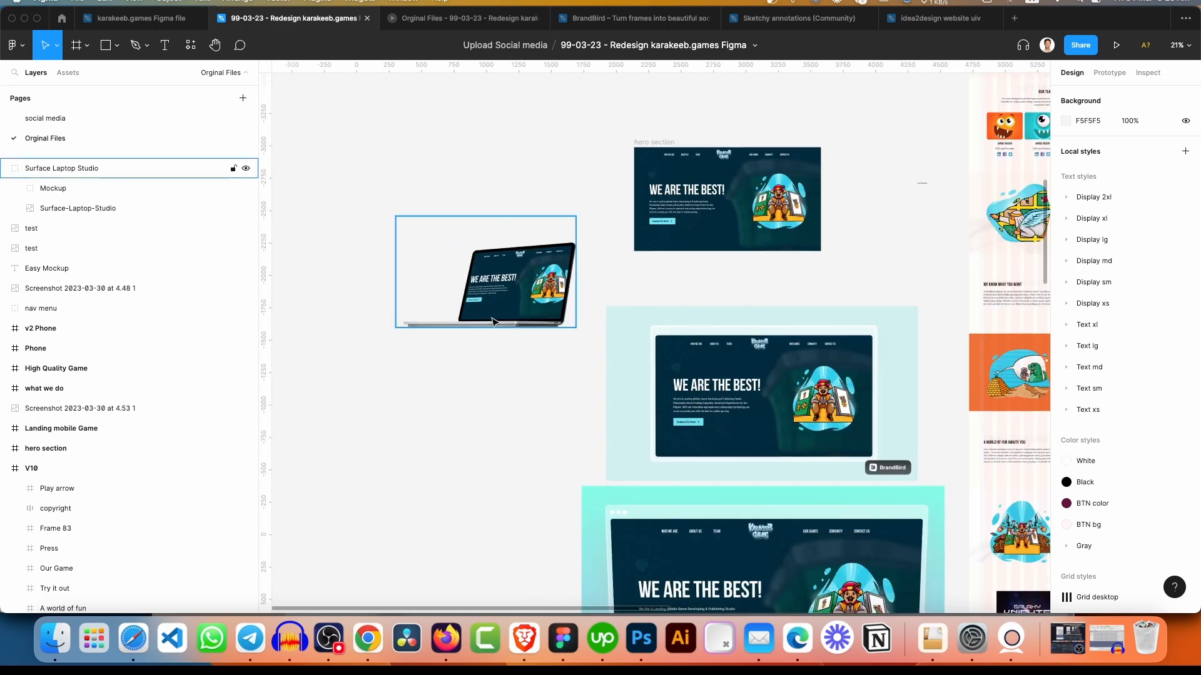